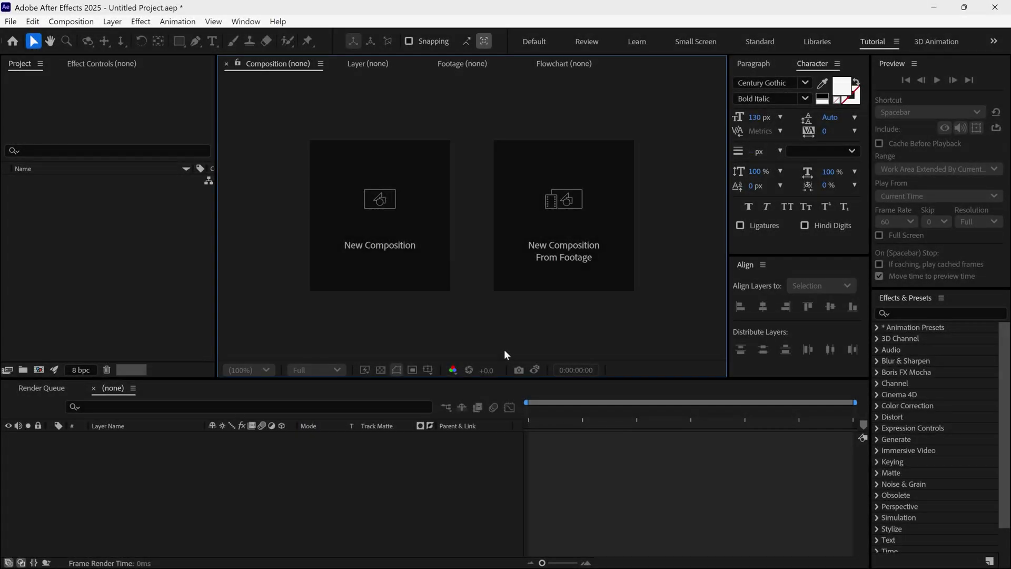
# - Create a 1920×1080, 60 fps, 20-second composition named Main Comp
pyautogui.click(377, 238)
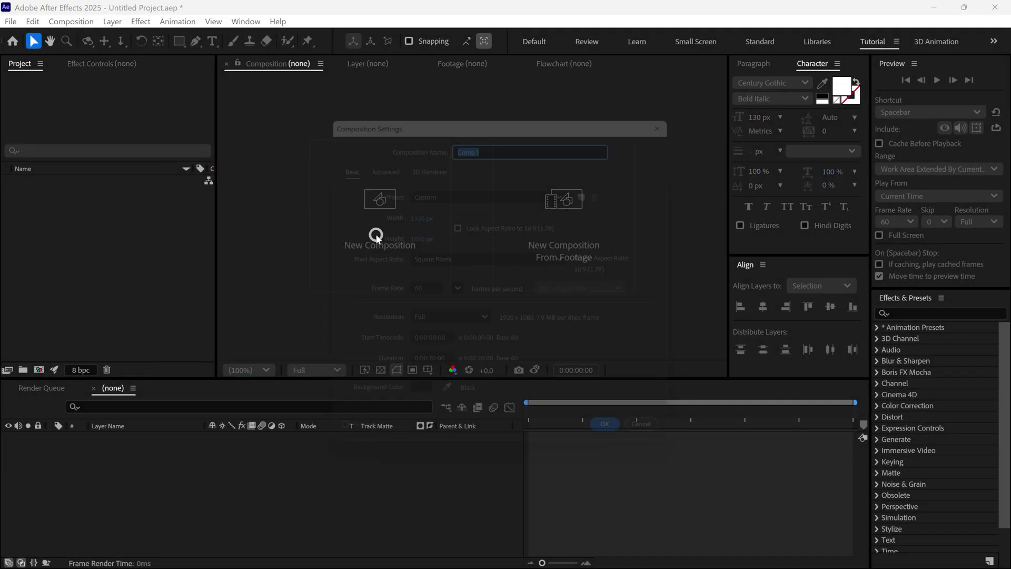
pyautogui.write('Main')
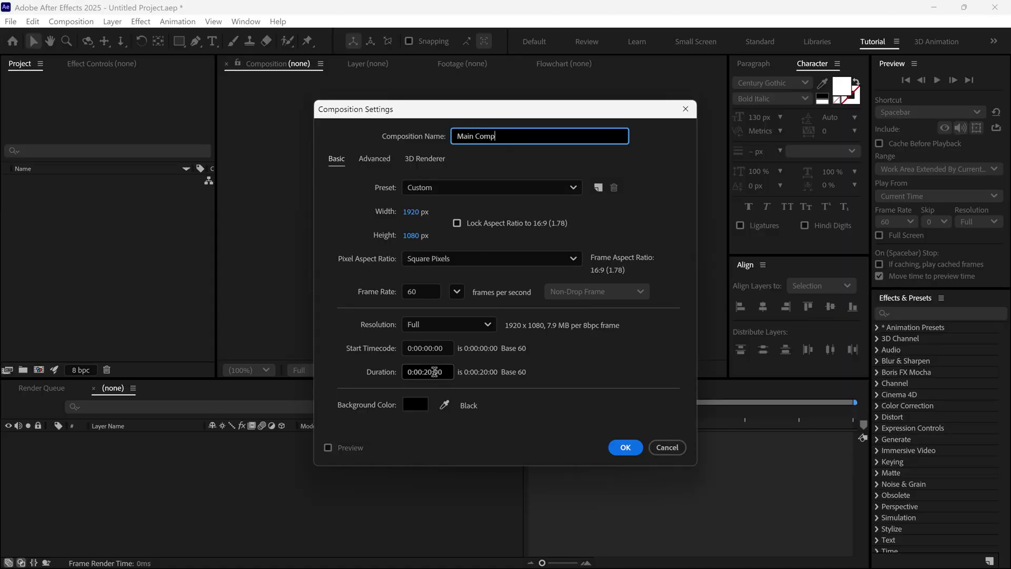
pyautogui.click(626, 448)
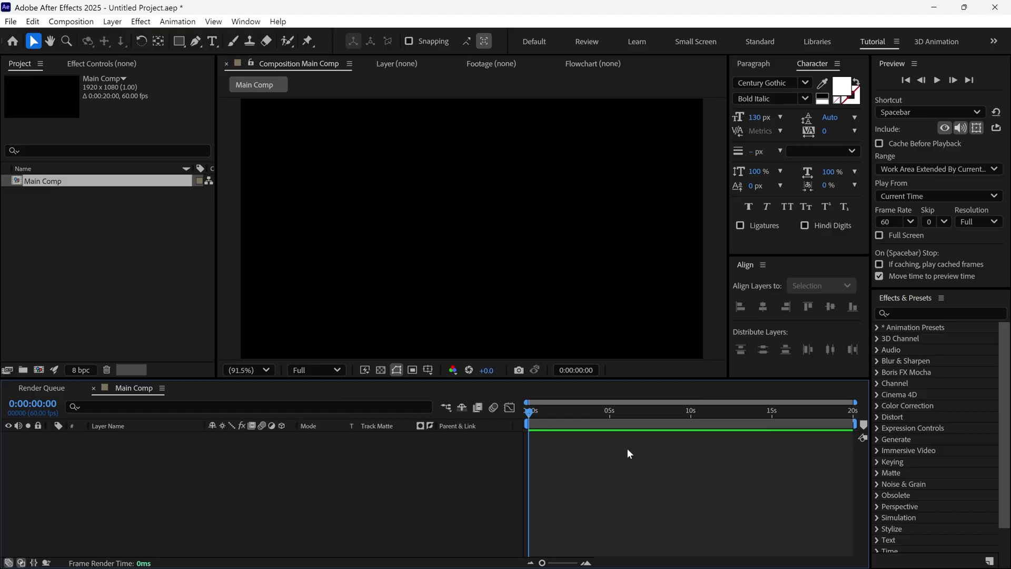
# - Import the BG, Scene_01, Scene_02 and Scene_03 video clips into the project
pyautogui.doubleClick(74, 239)
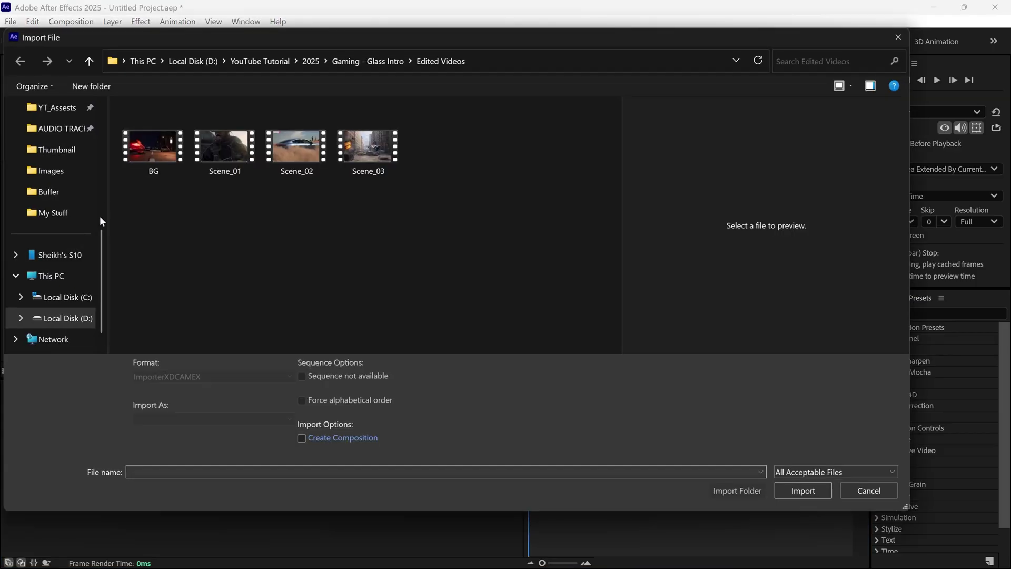
pyautogui.moveTo(133, 188); pyautogui.dragTo(400, 165)
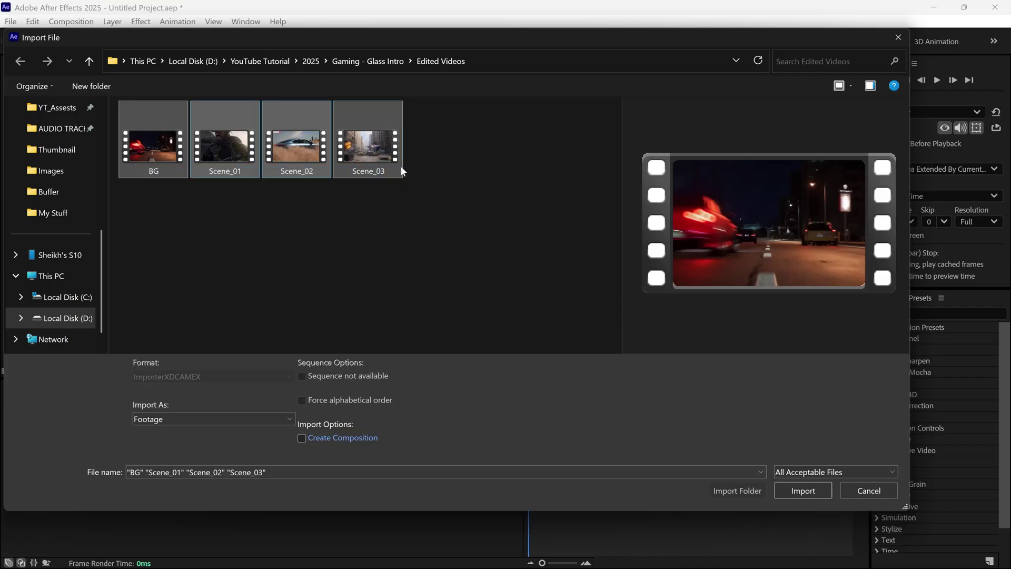
pyautogui.click(818, 488)
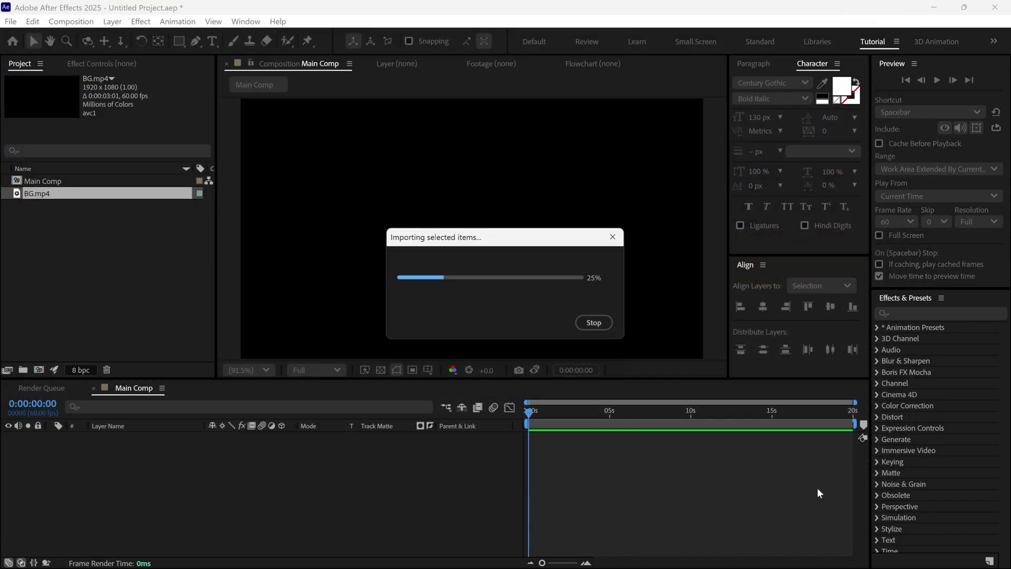
# - Add Scene_01.mp4 as a layer in the Main Comp timeline
pyautogui.click(71, 239)
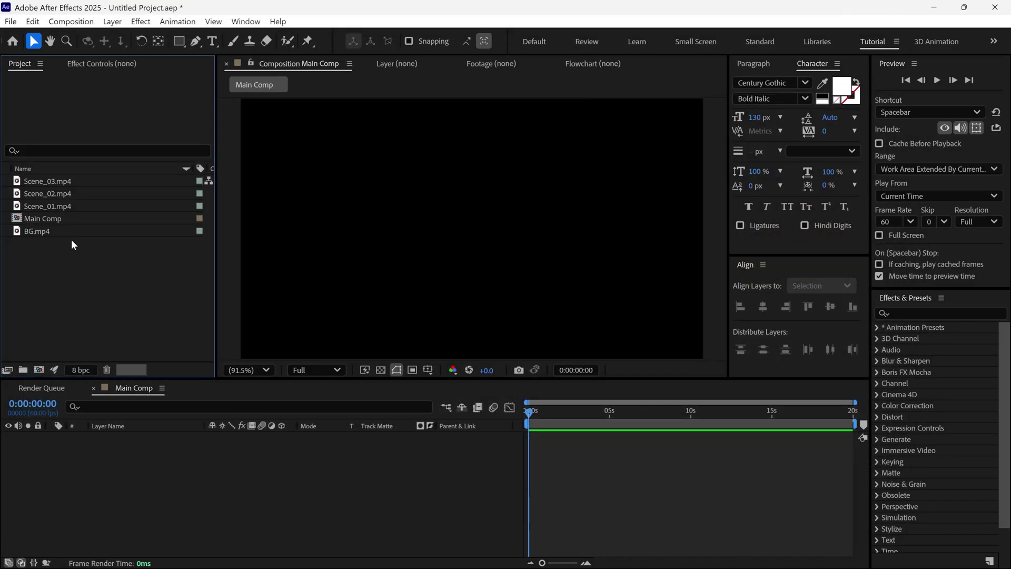
pyautogui.click(31, 207)
pyautogui.moveTo(32, 209); pyautogui.dragTo(62, 414)
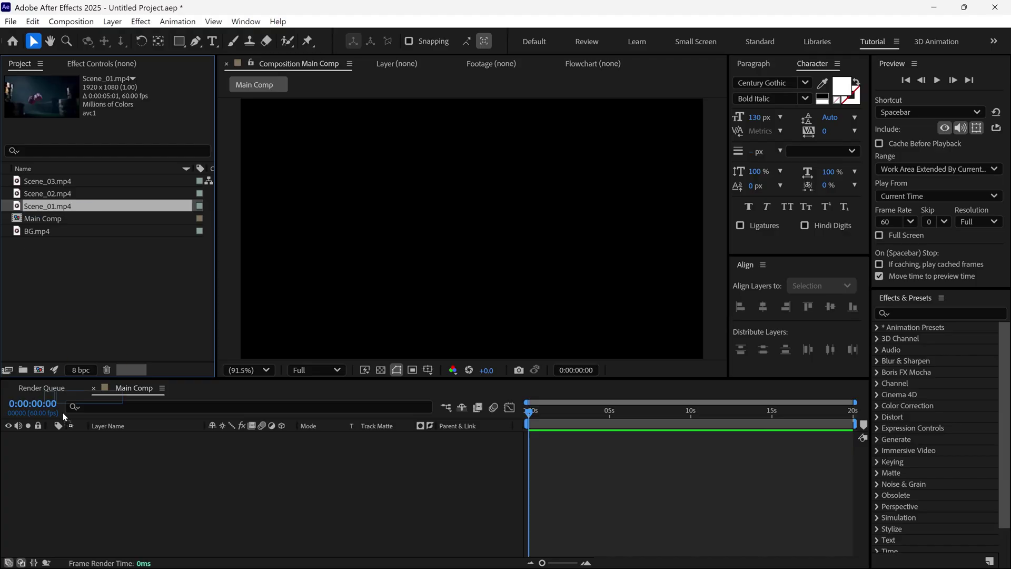
pyautogui.moveTo(61, 450); pyautogui.dragTo(59, 448)
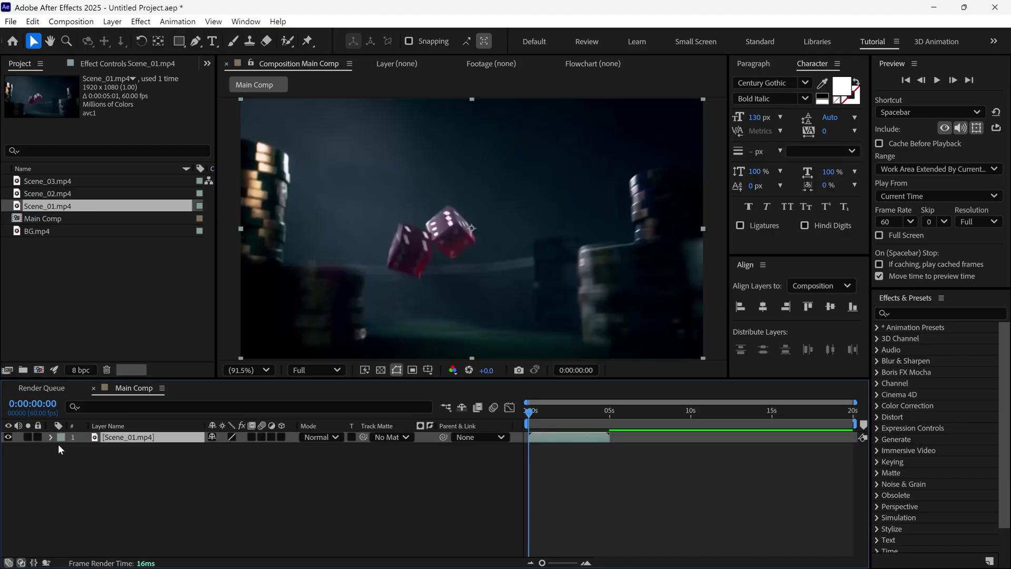
# - Pre-compose the Scene_01.mp4 layer into a new composition named Scene_01, moving all attributes
pyautogui.rightClick(115, 439)
pyautogui.click(166, 350)
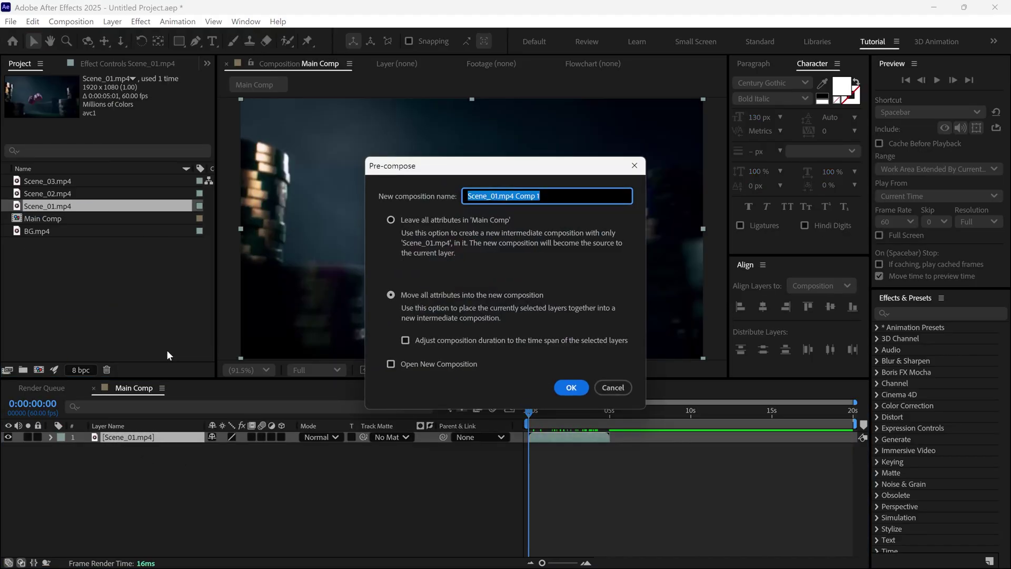
pyautogui.write('Scene_01')
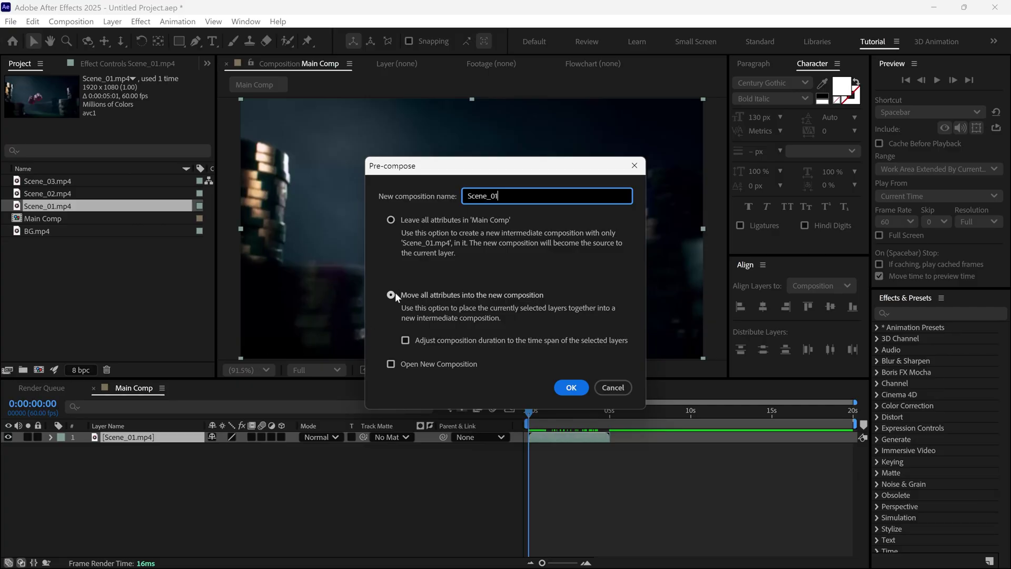
pyautogui.click(391, 295)
pyautogui.click(571, 387)
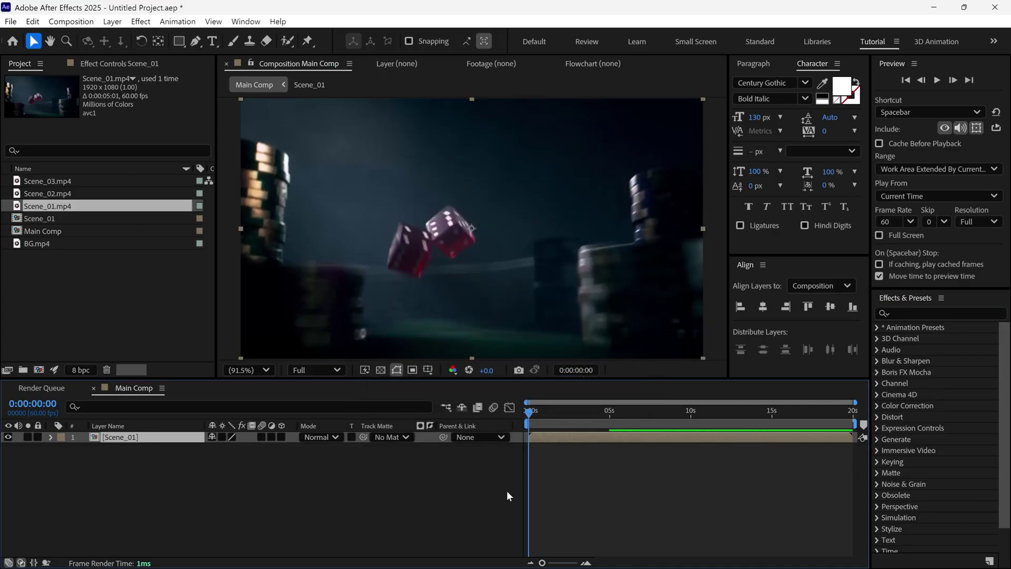
# - Trim the Scene_01 composition to a work area ending at 5 seconds
pyautogui.doubleClick(146, 437)
pyautogui.moveTo(601, 416)
pyautogui.mouseDown()
pyautogui.moveTo(589, 414)
pyautogui.moveTo(614, 416)
pyautogui.mouseUp()
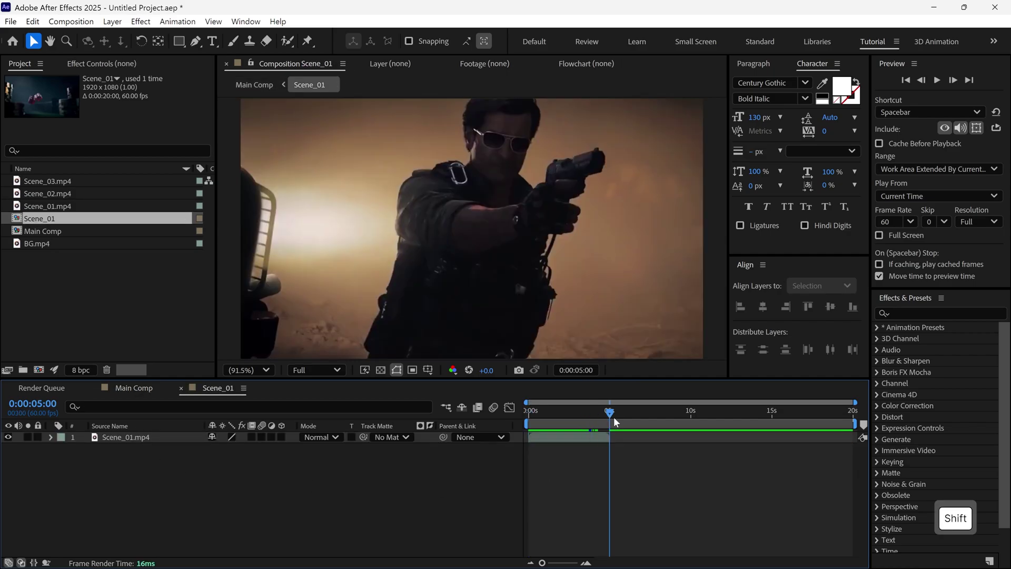
pyautogui.press('n')
pyautogui.rightClick(609, 424)
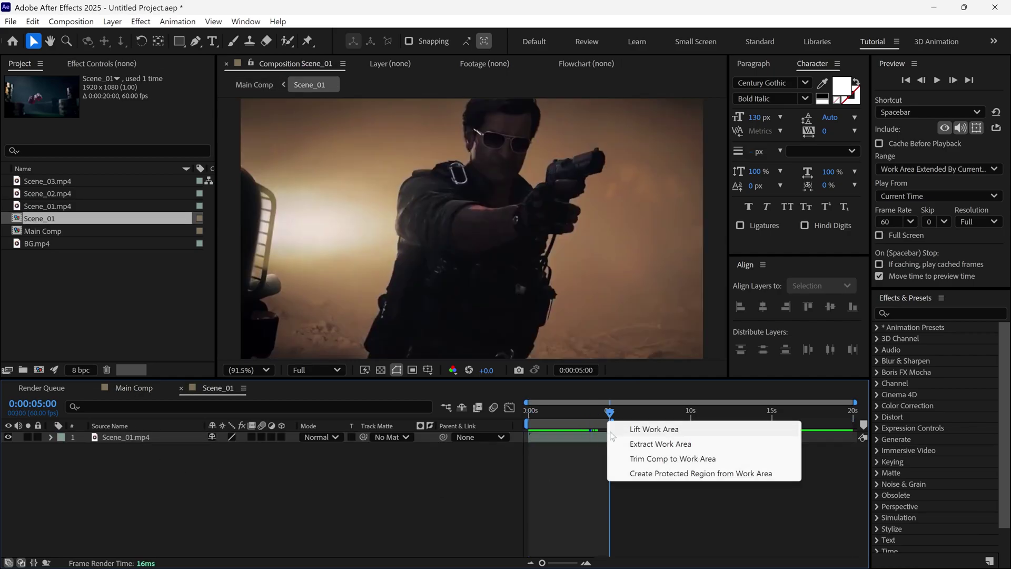
pyautogui.click(643, 459)
pyautogui.press('Home')
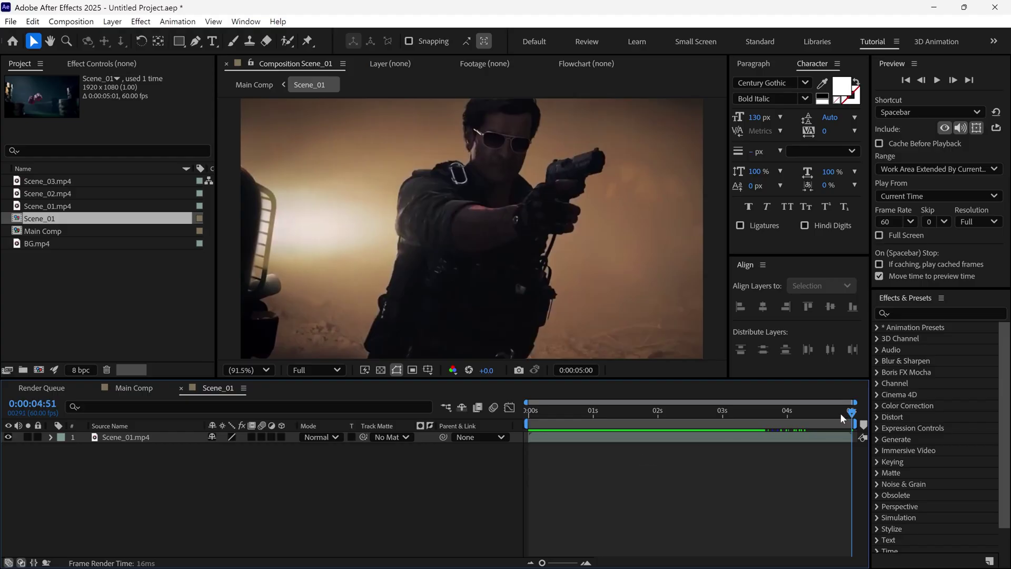
# - Add an adjustment layer named 01 and narrow it into a thin vertical strip
pyautogui.rightClick(183, 459)
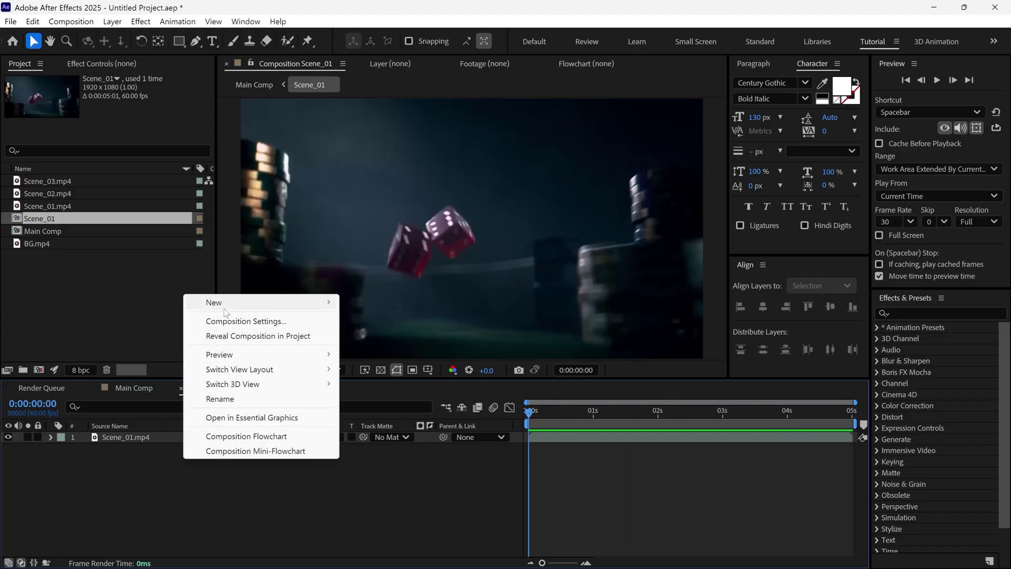
pyautogui.moveTo(224, 305)
pyautogui.click(377, 410)
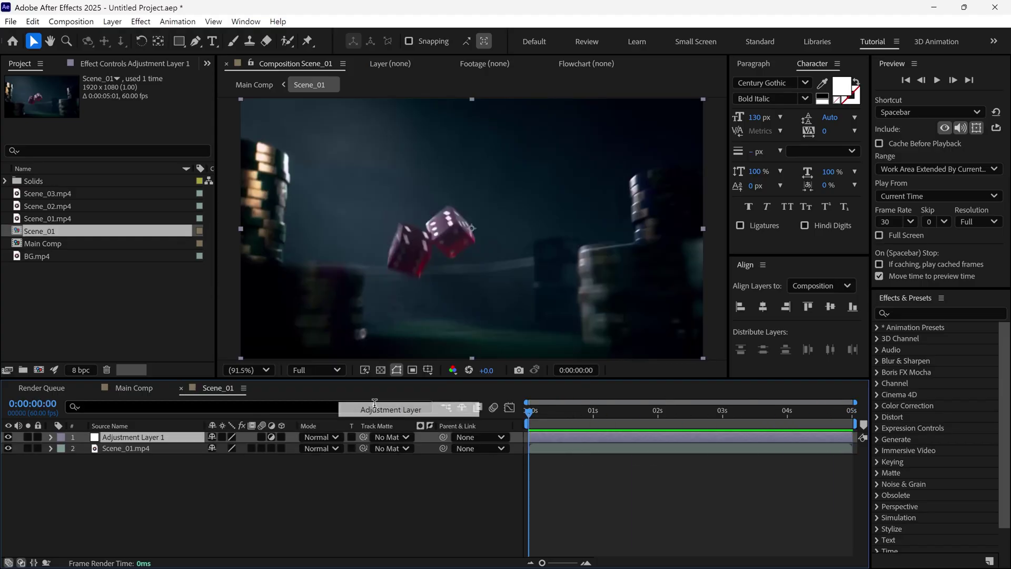
pyautogui.press('Return')
pyautogui.write('01')
pyautogui.press('Return')
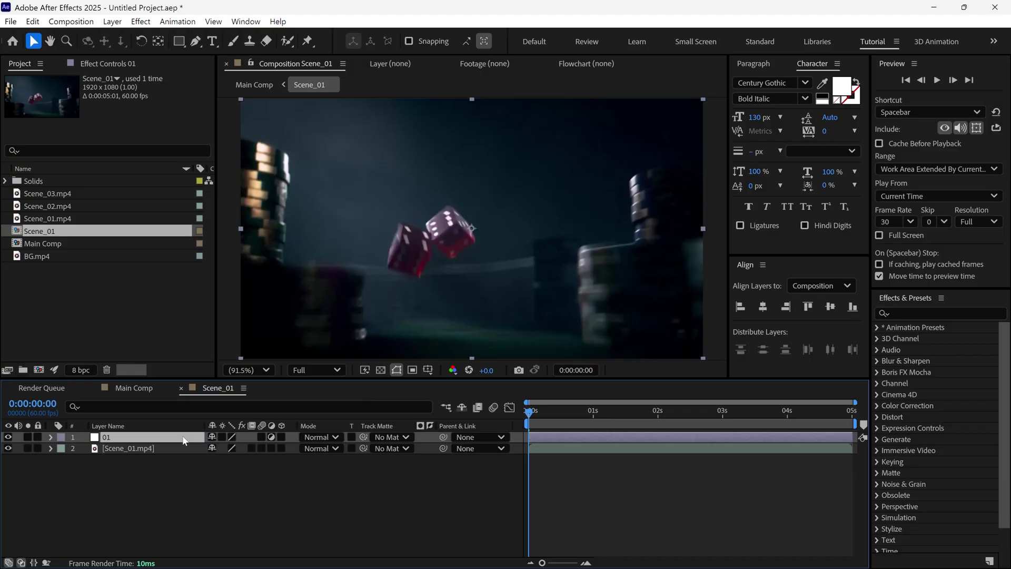
pyautogui.moveTo(242, 226); pyautogui.dragTo(377, 231)
pyautogui.moveTo(455, 228); pyautogui.dragTo(460, 229)
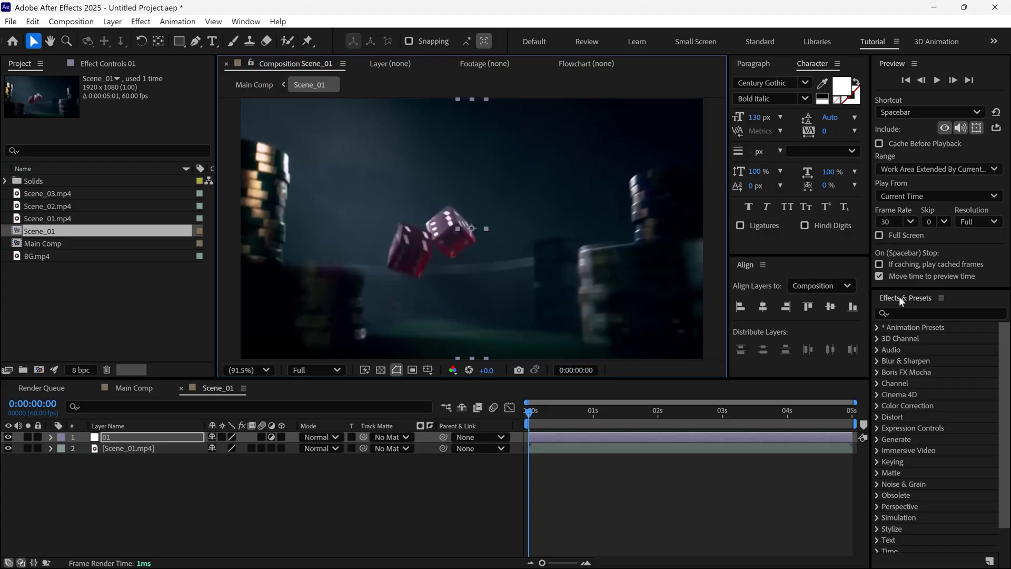
# - Apply the Transform effect to the 01 adjustment layer
pyautogui.click(905, 313)
pyautogui.write('trans')
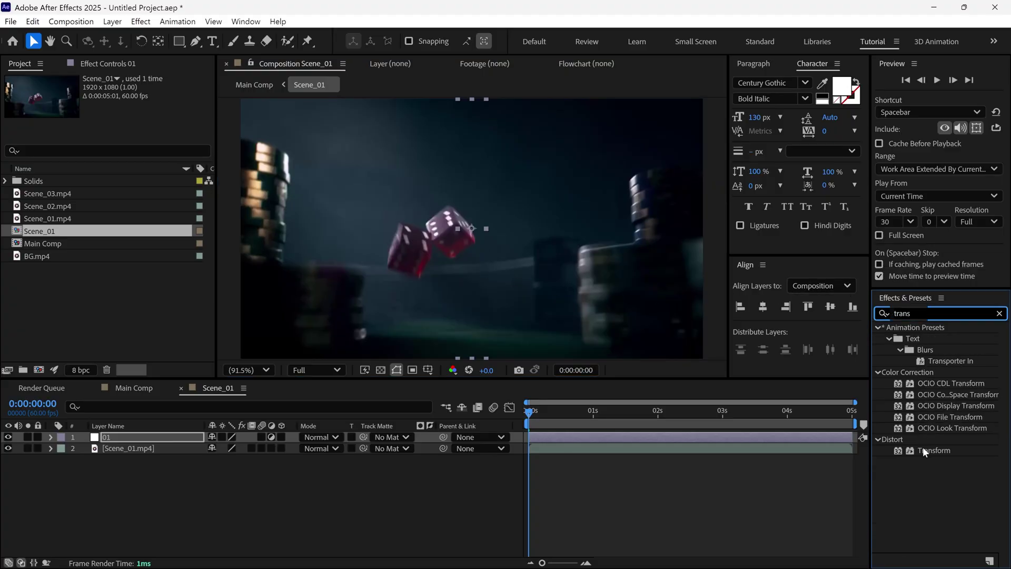
pyautogui.click(967, 448)
pyautogui.moveTo(952, 451); pyautogui.dragTo(581, 337)
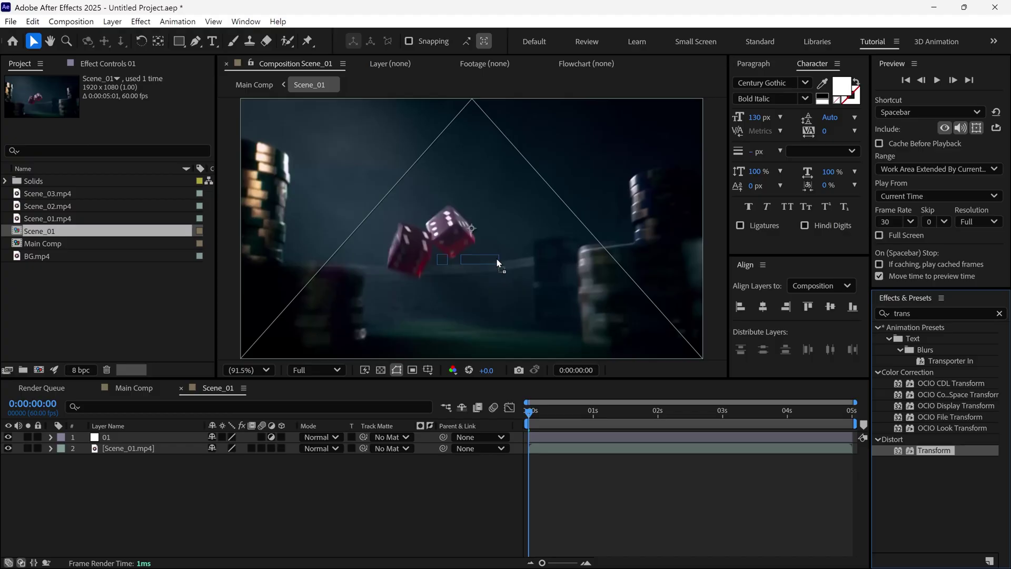
pyautogui.moveTo(497, 258); pyautogui.dragTo(497, 258)
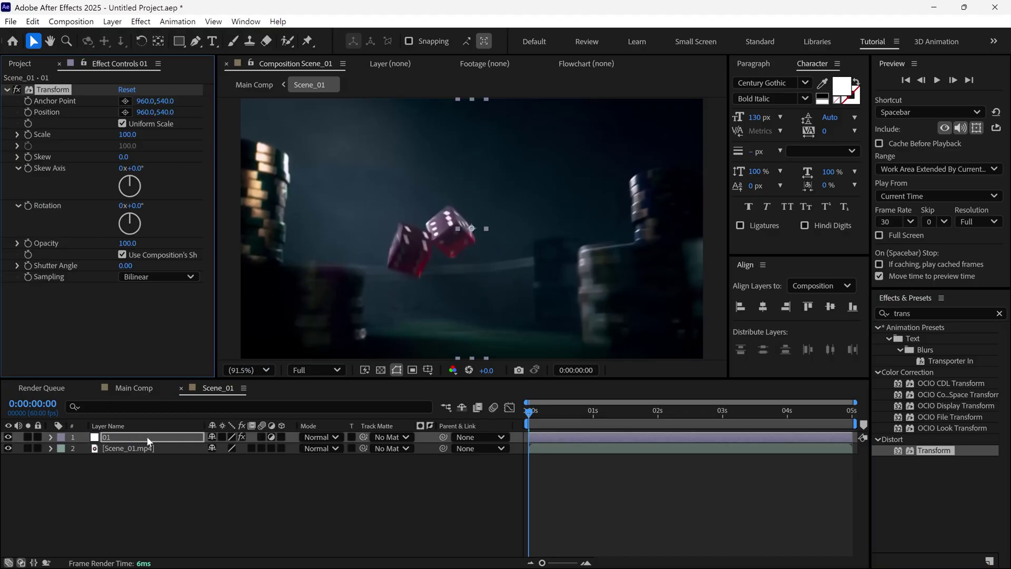
# - Turn off Uniform Scale and set the Transform Scale Height to 120
pyautogui.scroll(1, 472, 232)
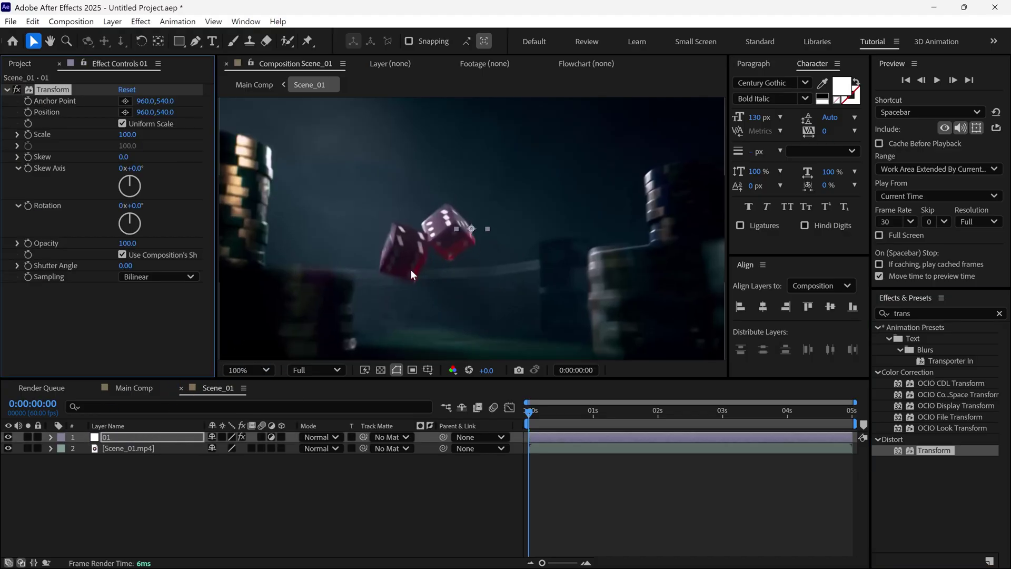
pyautogui.moveTo(128, 135)
pyautogui.mouseDown()
pyautogui.moveTo(163, 146)
pyautogui.moveTo(130, 142)
pyautogui.mouseUp()
pyautogui.click(123, 124)
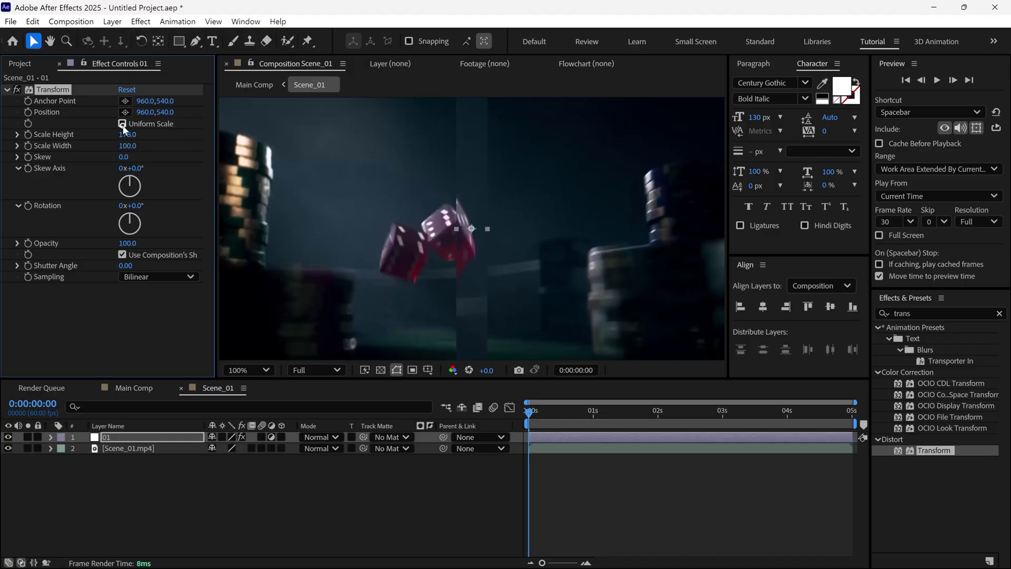
pyautogui.moveTo(128, 135); pyautogui.dragTo(123, 160)
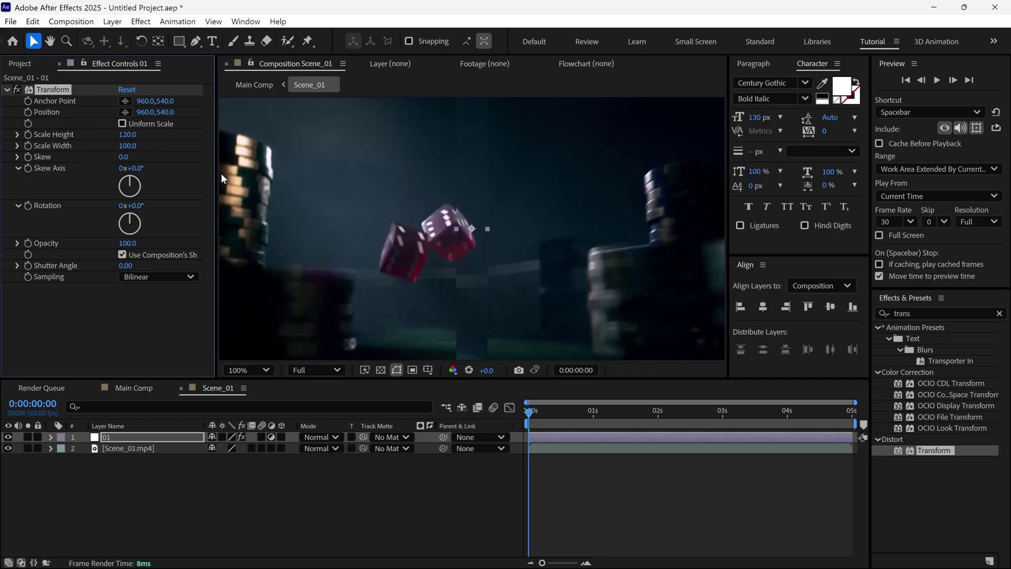
pyautogui.moveTo(477, 261); pyautogui.dragTo(456, 258)
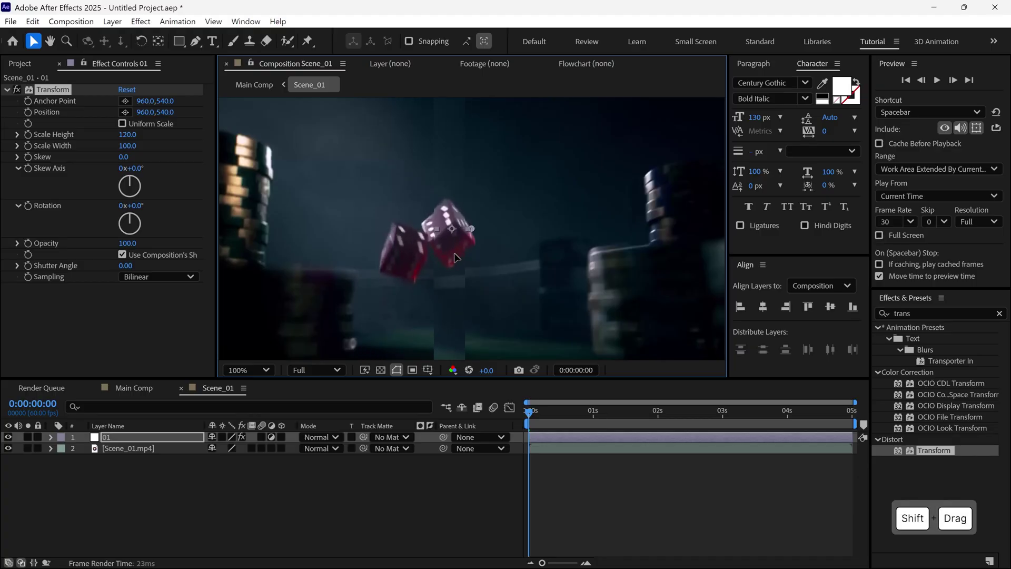
pyautogui.hotkey('ctrl', 'z')
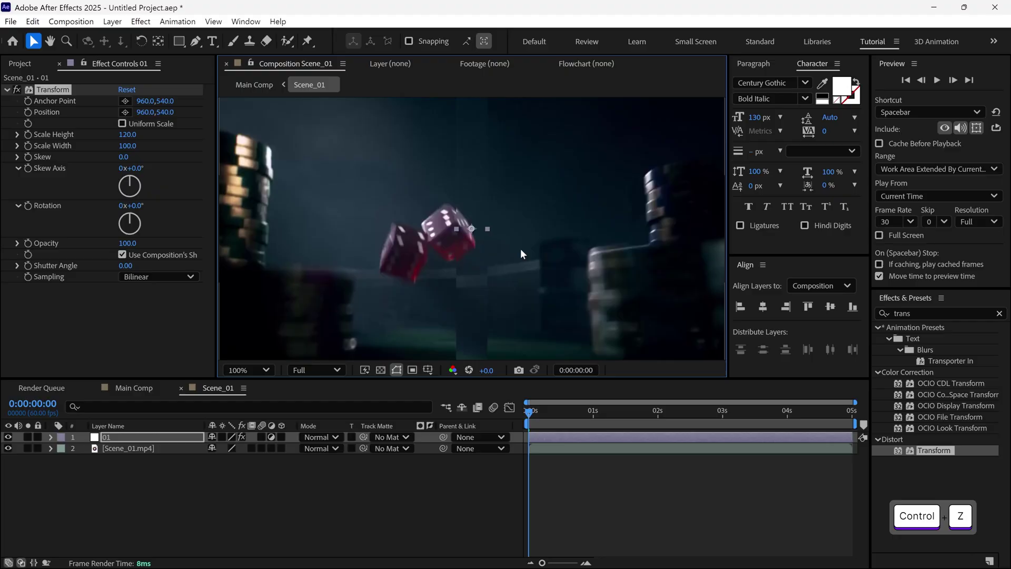
# - Keyframe layer 01's position to slide from far left at 0s to the right at 5s
pyautogui.press('p')
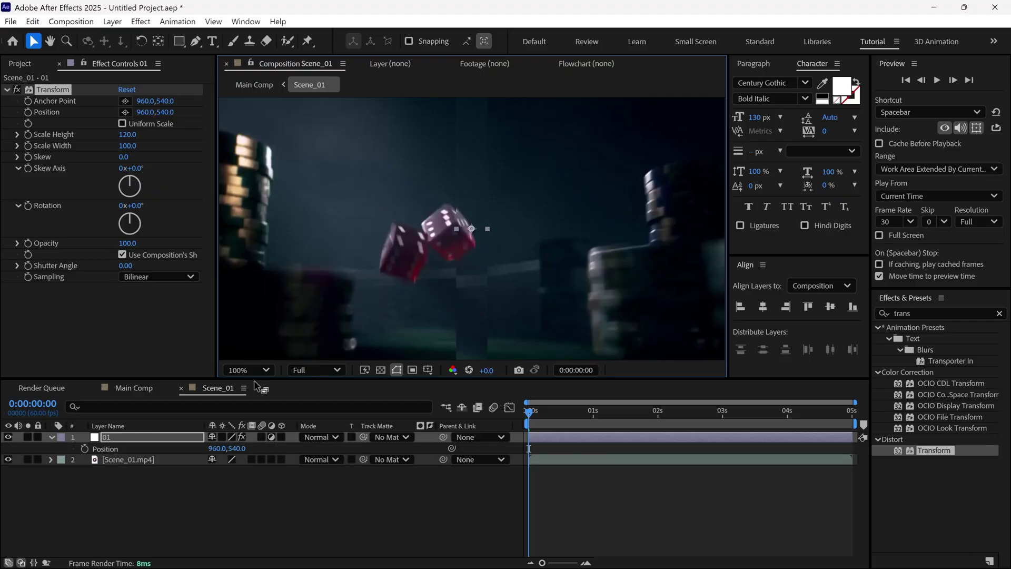
pyautogui.click(84, 449)
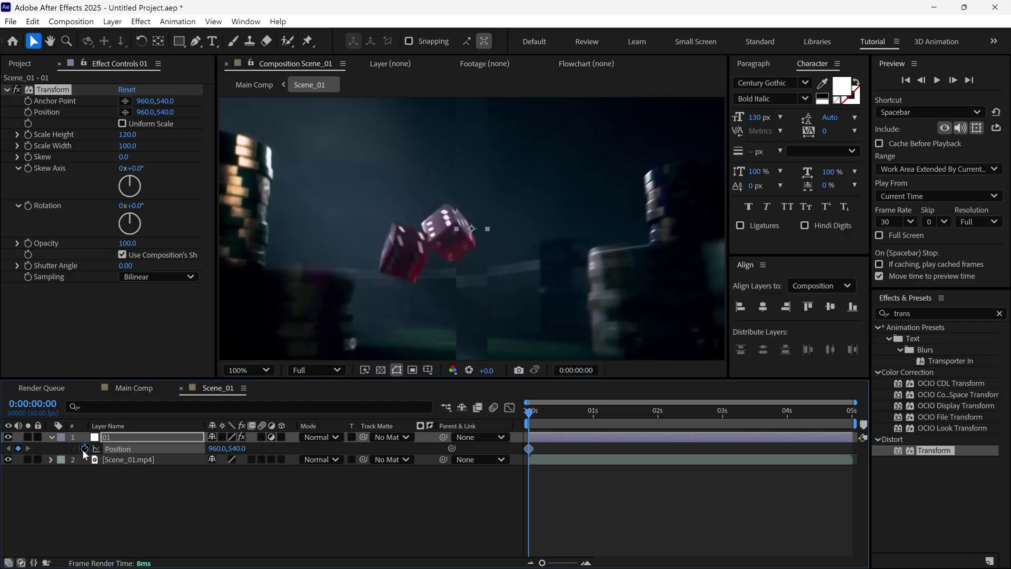
pyautogui.moveTo(475, 312); pyautogui.dragTo(228, 309)
pyautogui.click(626, 410)
pyautogui.moveTo(645, 415); pyautogui.dragTo(861, 434)
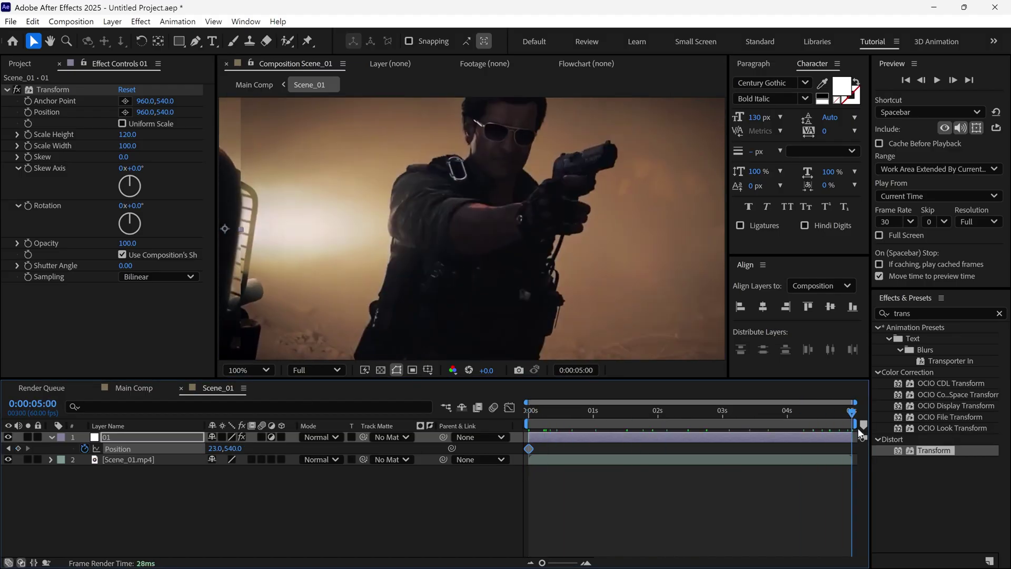
pyautogui.hotkey('shift', '/')
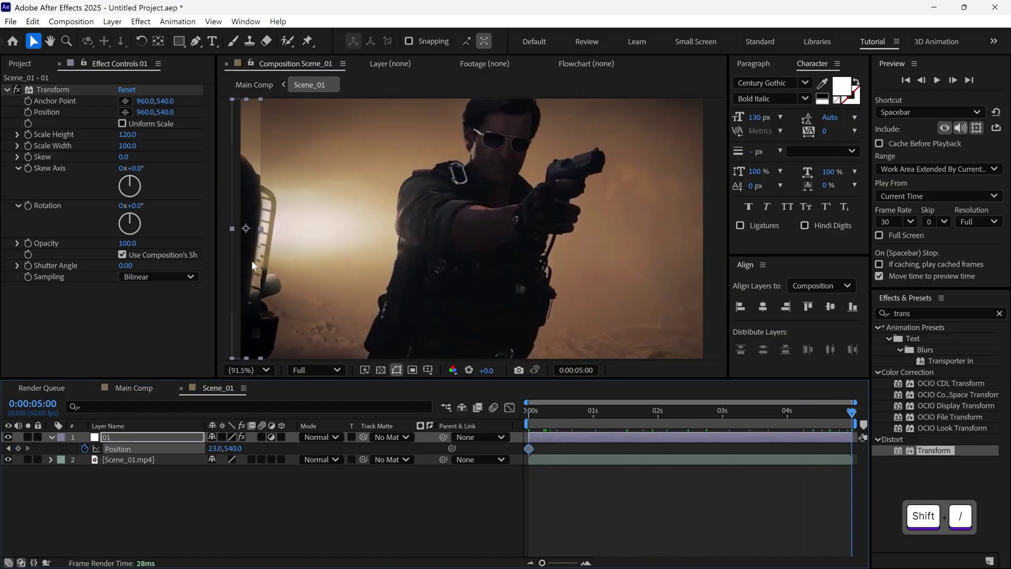
pyautogui.moveTo(251, 260); pyautogui.dragTo(415, 279)
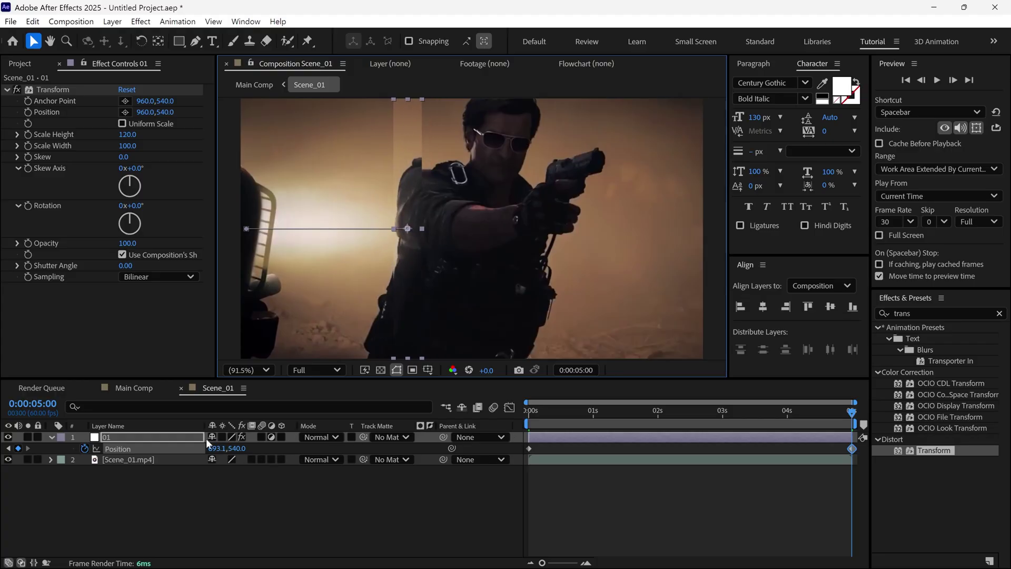
# - Duplicate the stripe into layers 02–09, offsetting each copy horizontally across the frame
pyautogui.hotkey('ctrl', 'd')
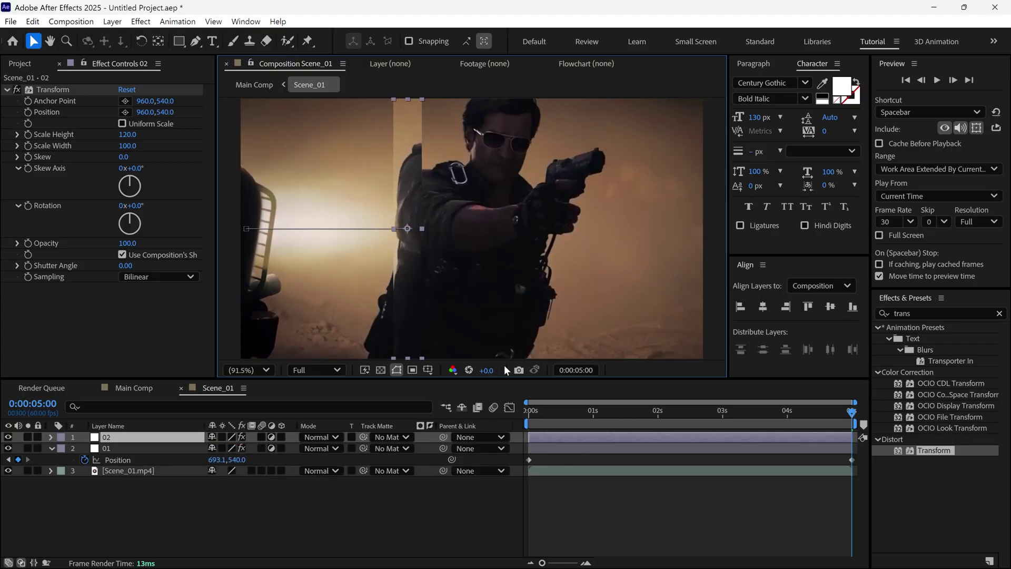
pyautogui.moveTo(410, 293); pyautogui.dragTo(317, 257)
pyautogui.hotkey('ctrl', 'd')
pyautogui.hotkey('ctrl', 'd')
pyautogui.hotkey('ctrl', 'd')
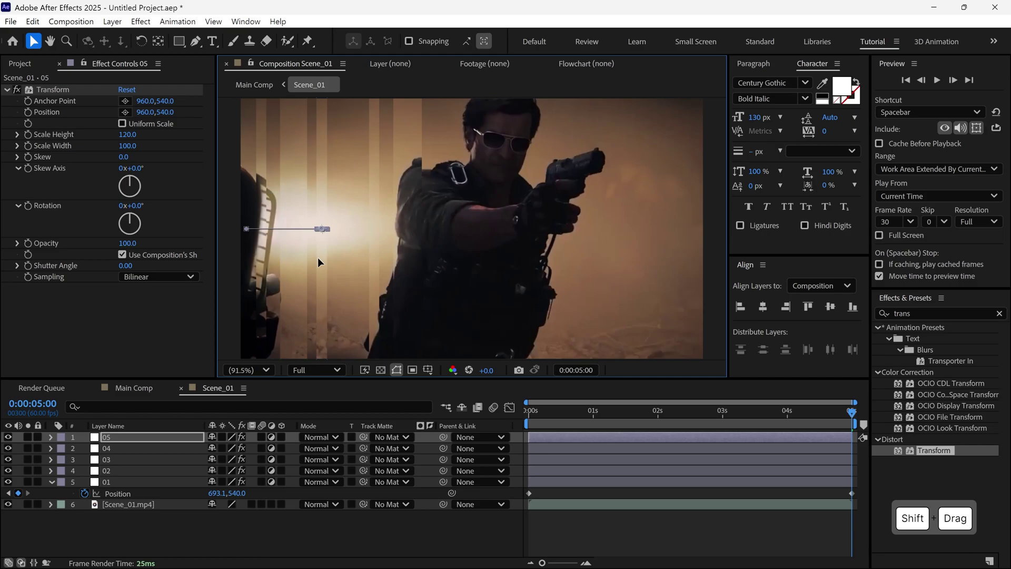
pyautogui.hotkey('ctrl', 'd')
pyautogui.moveTo(327, 309); pyautogui.dragTo(668, 306)
pyautogui.hotkey('ctrl', 'd')
pyautogui.hotkey('ctrl', 'd')
pyautogui.hotkey('ctrl', 'd')
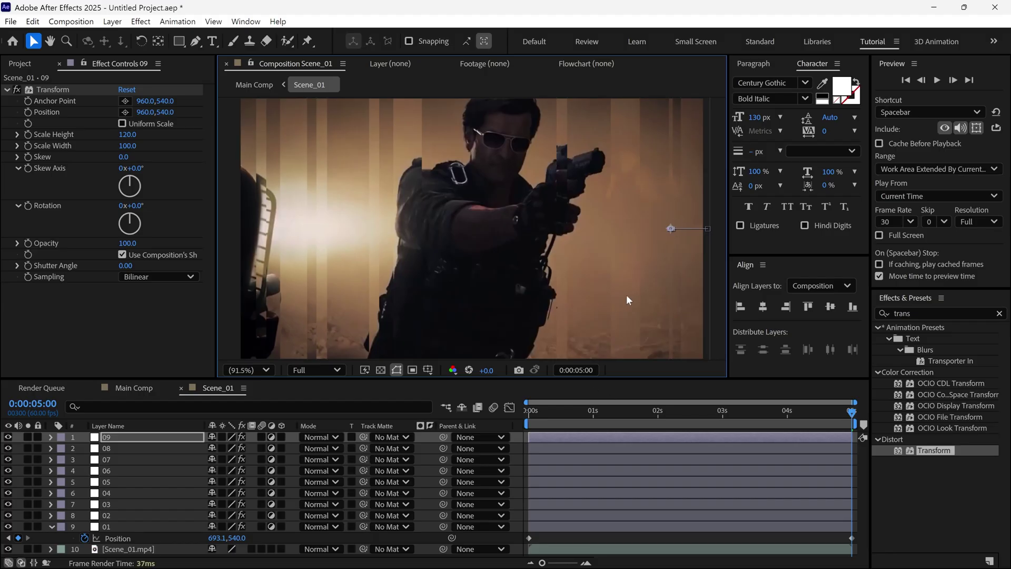
pyautogui.moveTo(409, 314); pyautogui.dragTo(299, 302)
pyautogui.hotkey('ctrl', 'd')
# - Add stripe copy layer 10, shift it horizontally, and preview the ten stripes from the start
pyautogui.press('Home')
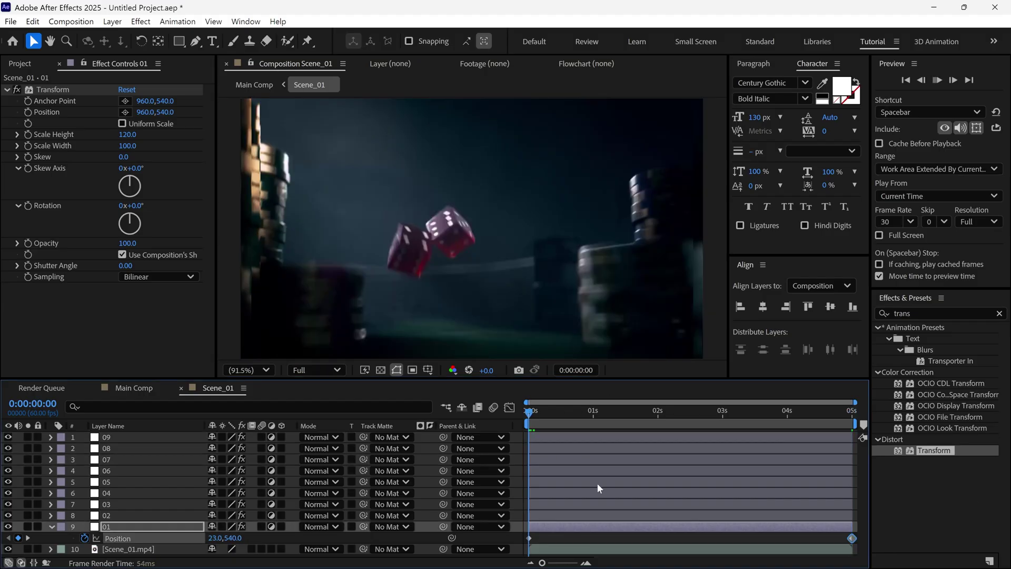
pyautogui.moveTo(597, 483); pyautogui.dragTo(640, 526)
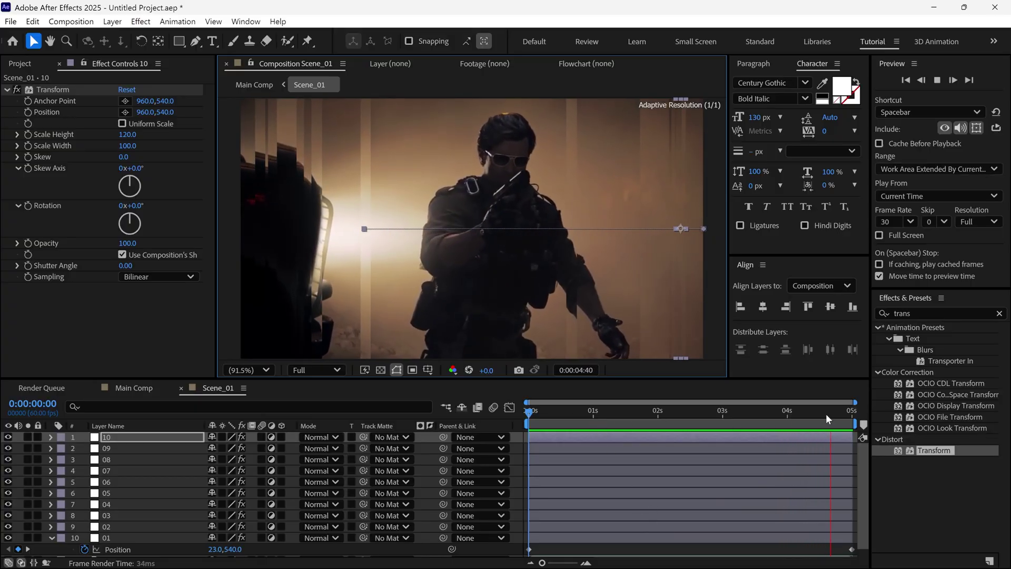
pyautogui.press('space')
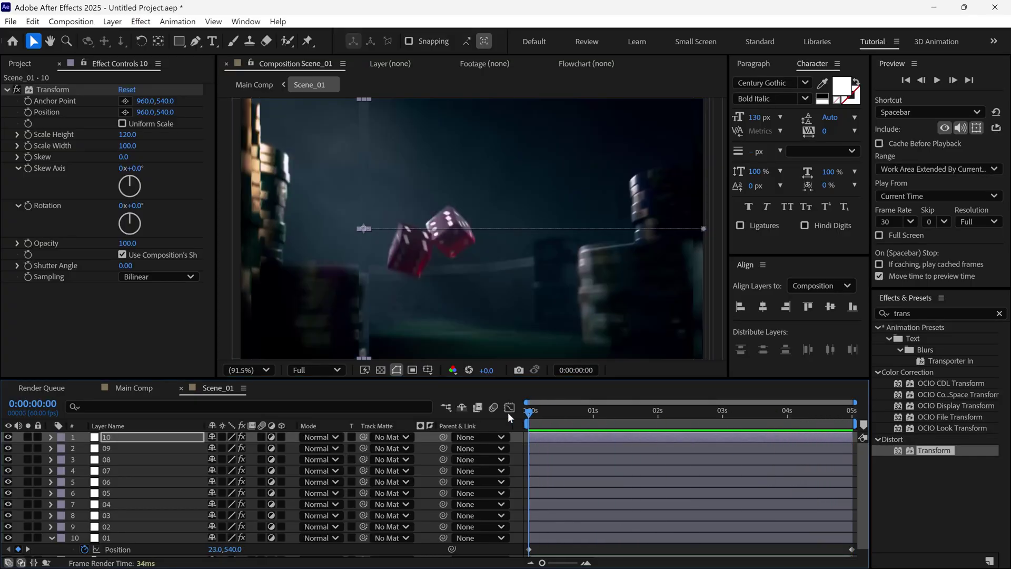
# - Create an 'Action' text layer and position it in the lower-left of the frame
pyautogui.keyDown('ctrl'); pyautogui.click(185, 436); pyautogui.keyUp('ctrl')
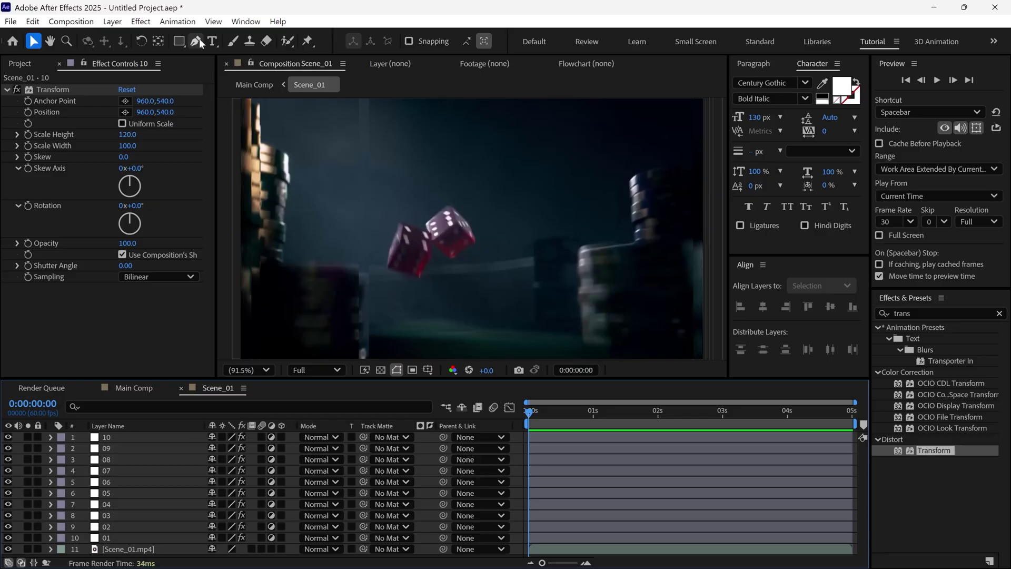
pyautogui.click(212, 41)
pyautogui.click(291, 311)
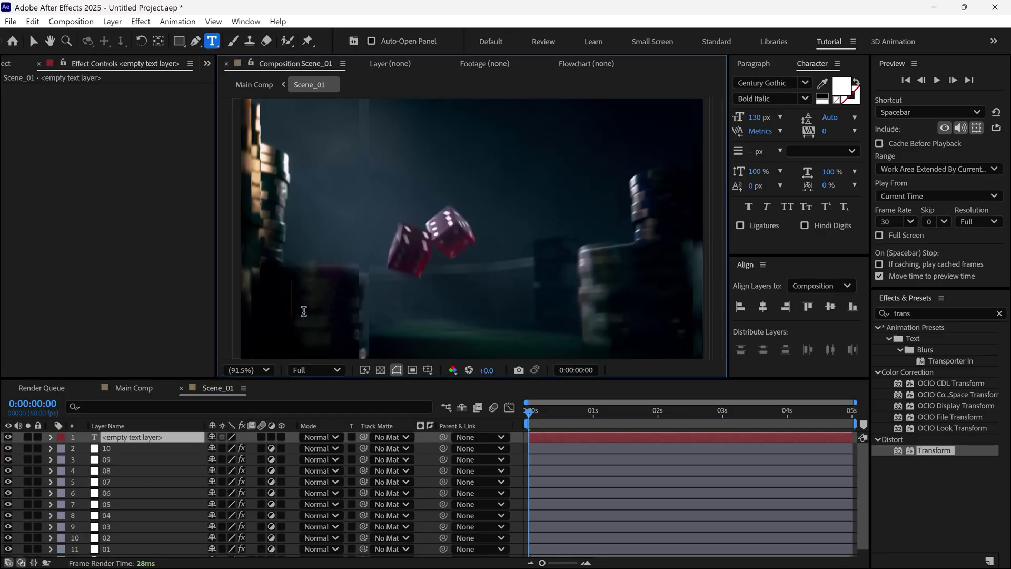
pyautogui.write('Action')
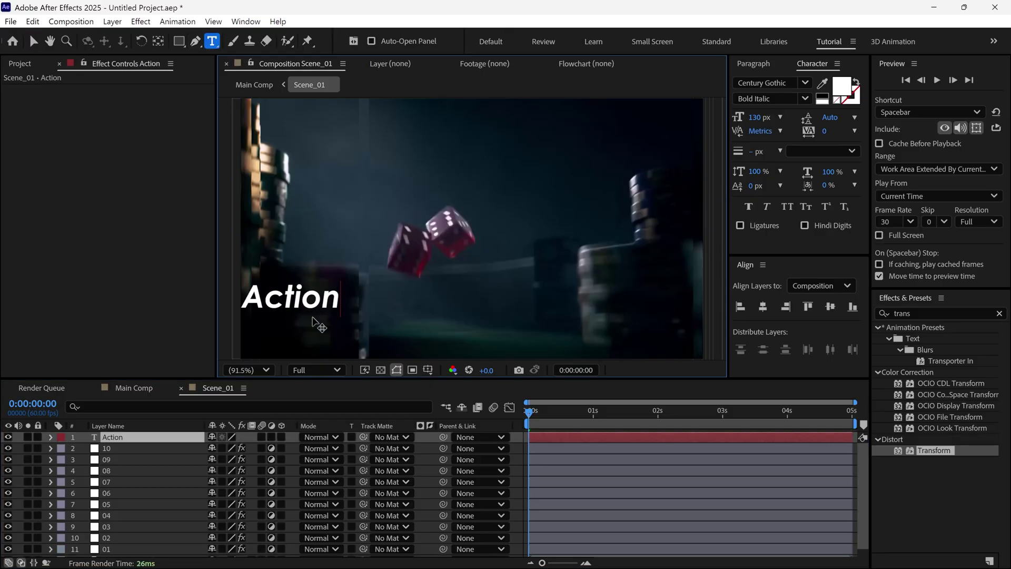
pyautogui.click(34, 41)
pyautogui.moveTo(327, 304); pyautogui.dragTo(342, 320)
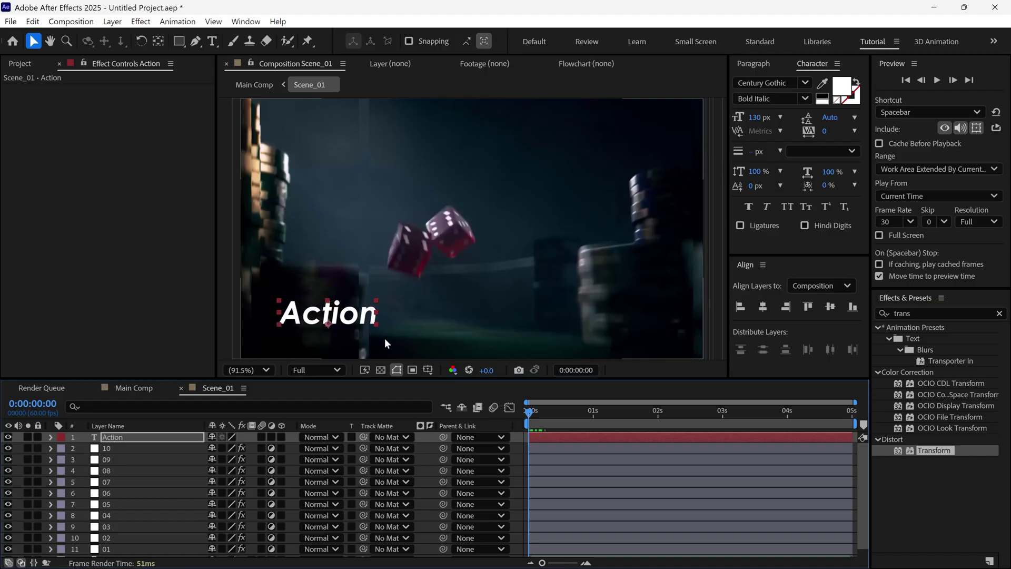
# - Apply the Card Wipe - 3D pixelstorm transition preset to the Action text
pyautogui.click(1000, 314)
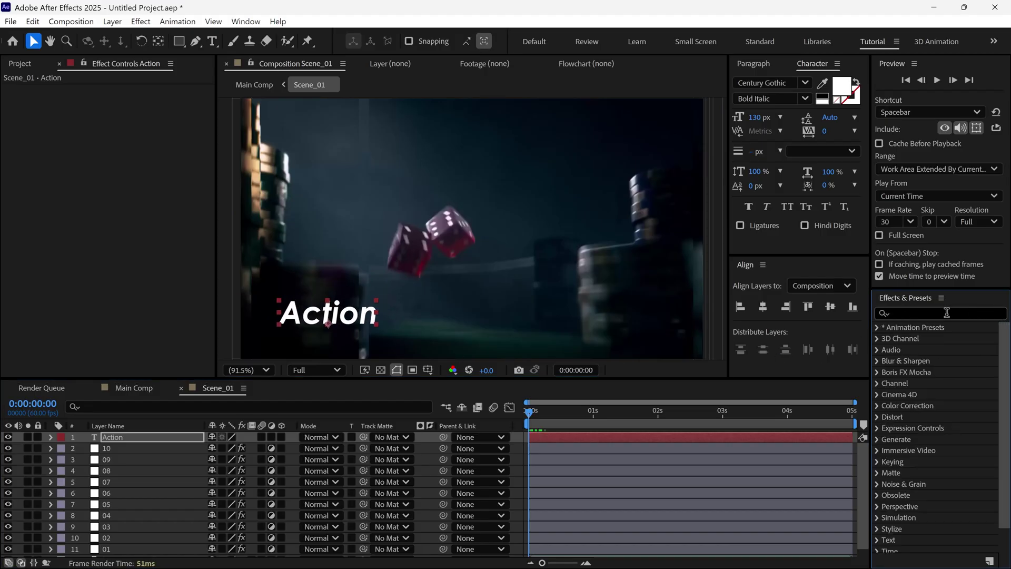
pyautogui.click(878, 329)
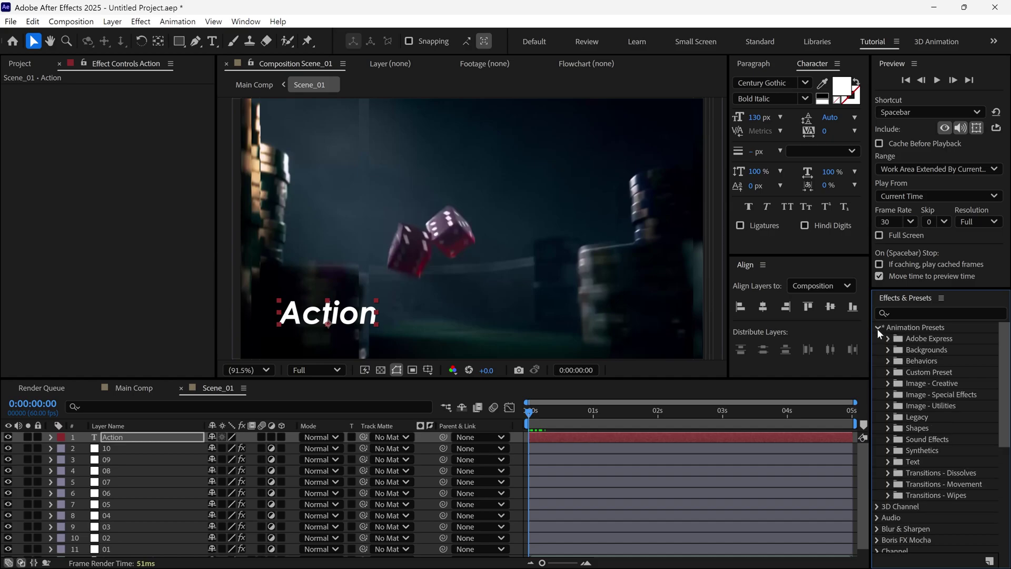
pyautogui.click(887, 483)
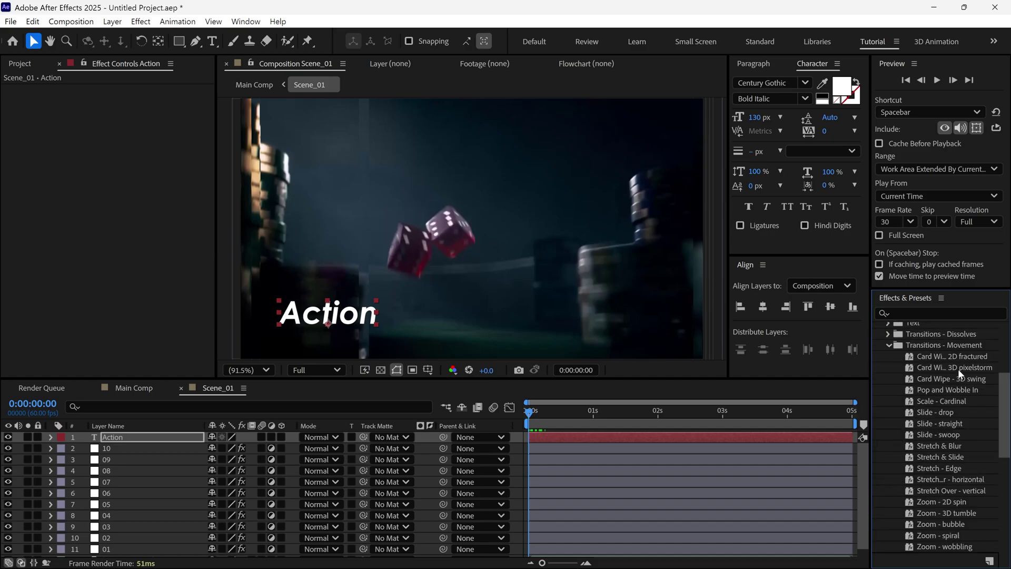
pyautogui.moveTo(911, 372); pyautogui.dragTo(309, 319)
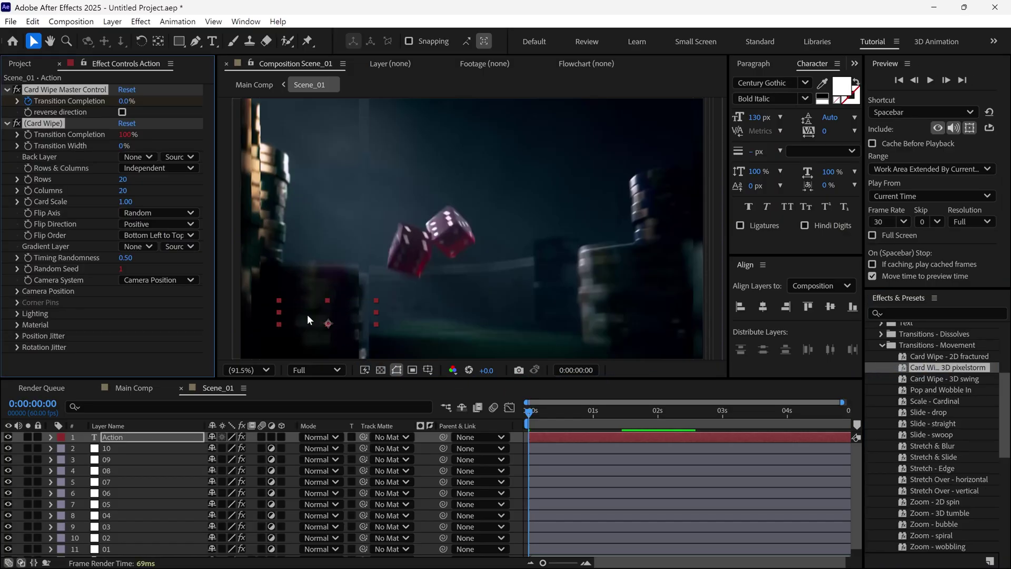
pyautogui.moveTo(532, 419); pyautogui.dragTo(520, 441)
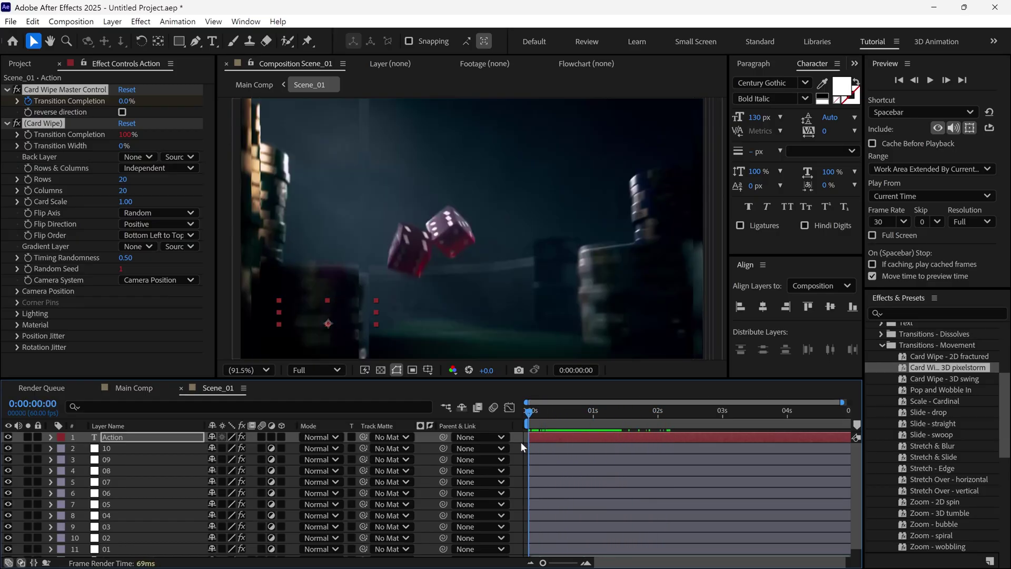
# - Move the Transition Completion end keyframe to about 0.6s and preview the build-in
pyautogui.press('u')
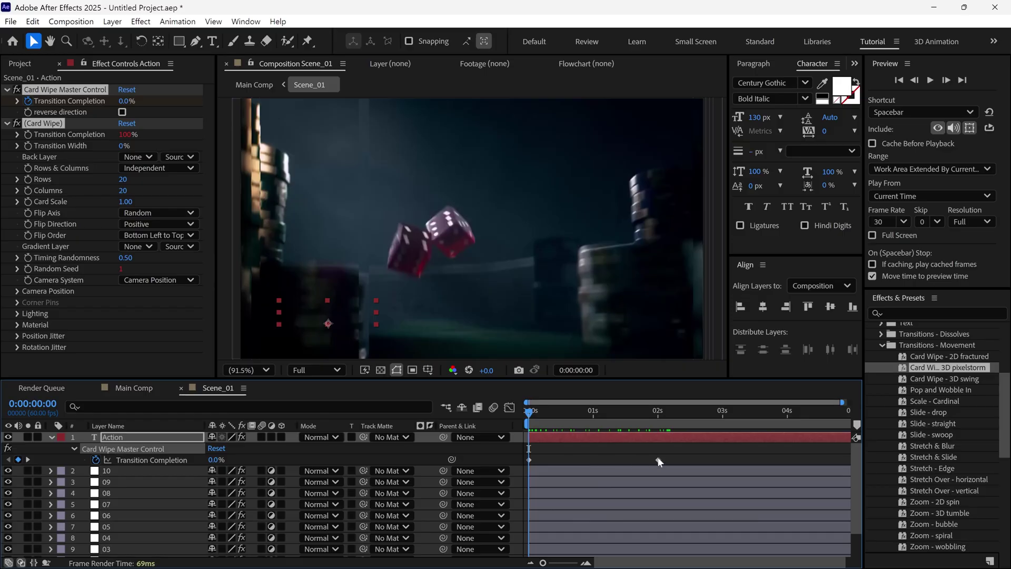
pyautogui.moveTo(659, 460); pyautogui.dragTo(566, 459)
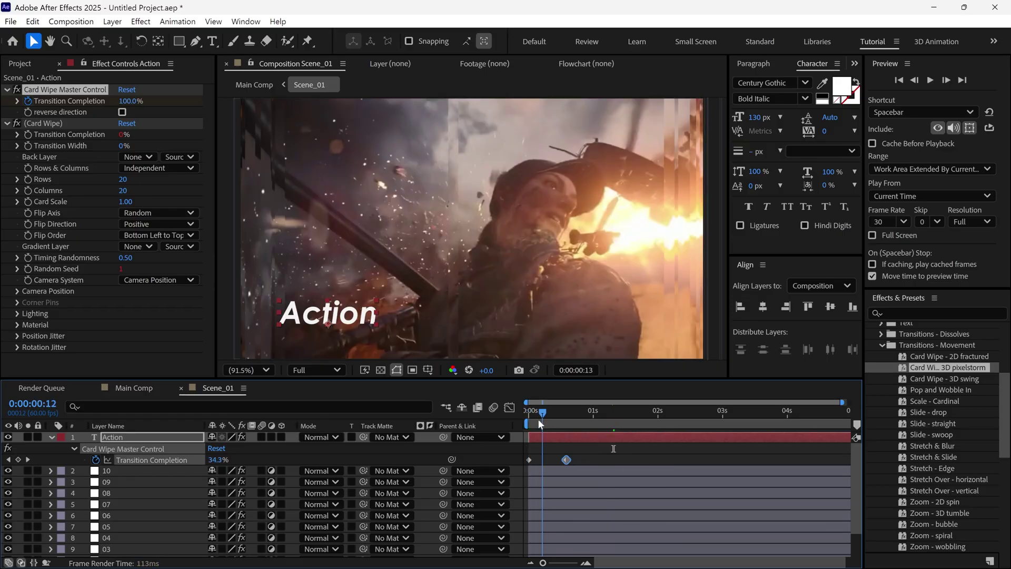
pyautogui.press('space')
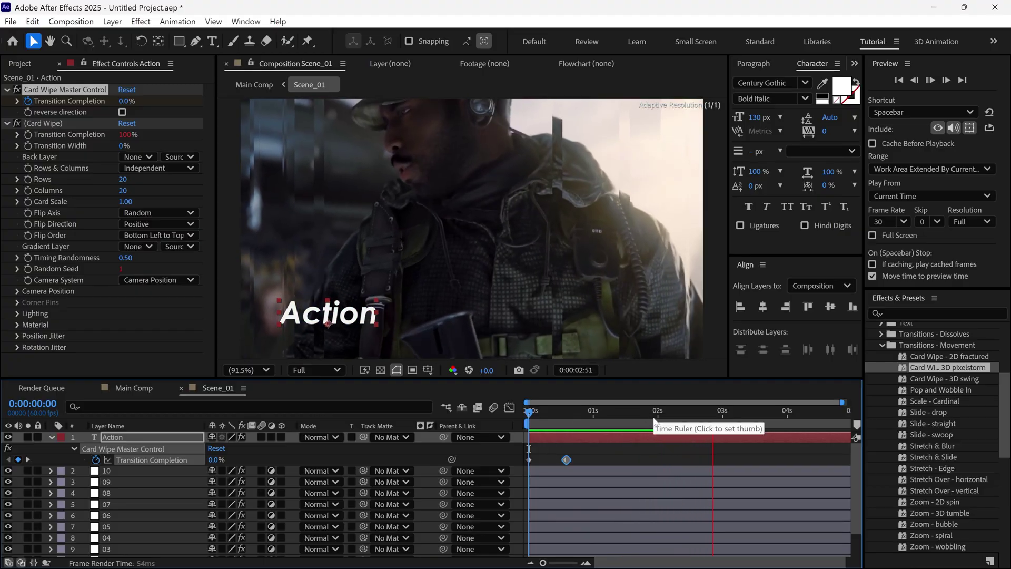
pyautogui.click(523, 414)
pyautogui.moveTo(525, 413); pyautogui.dragTo(598, 434)
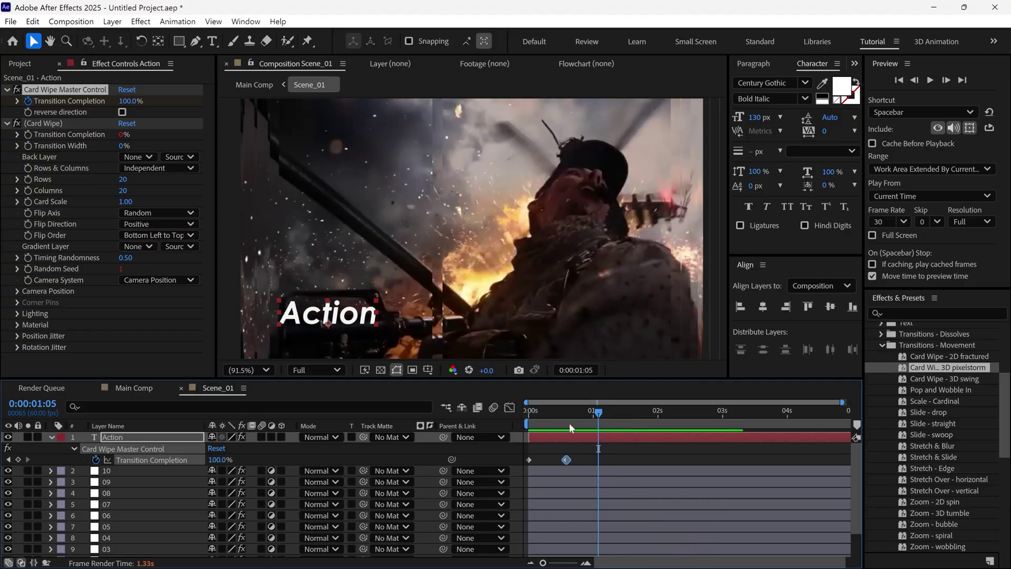
# - Add a Fast Box Blur to layer 10 with Vertical dimensions and Blur Radius 5
pyautogui.click(442, 311)
pyautogui.scroll(2, 423, 285)
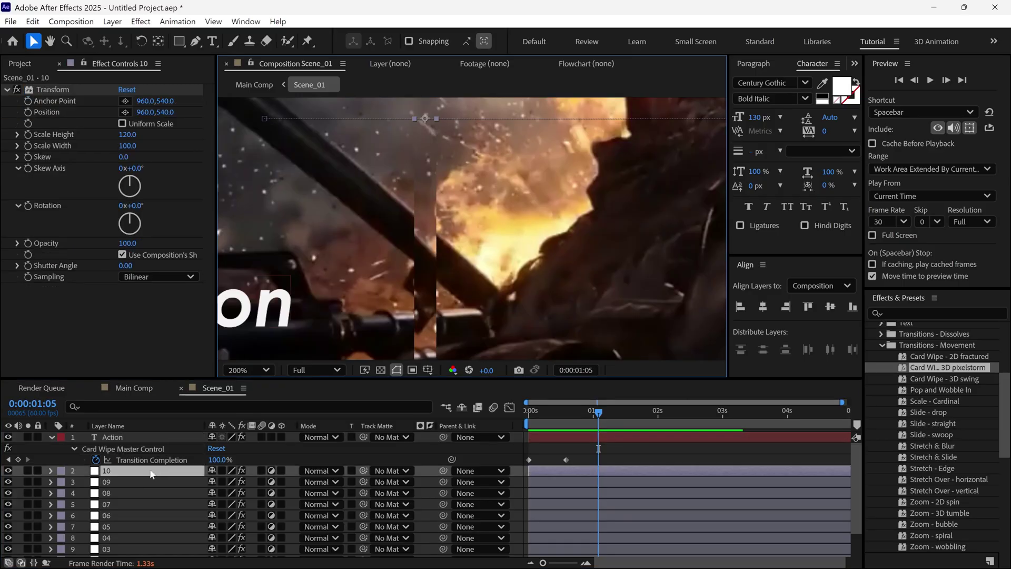
pyautogui.click(51, 437)
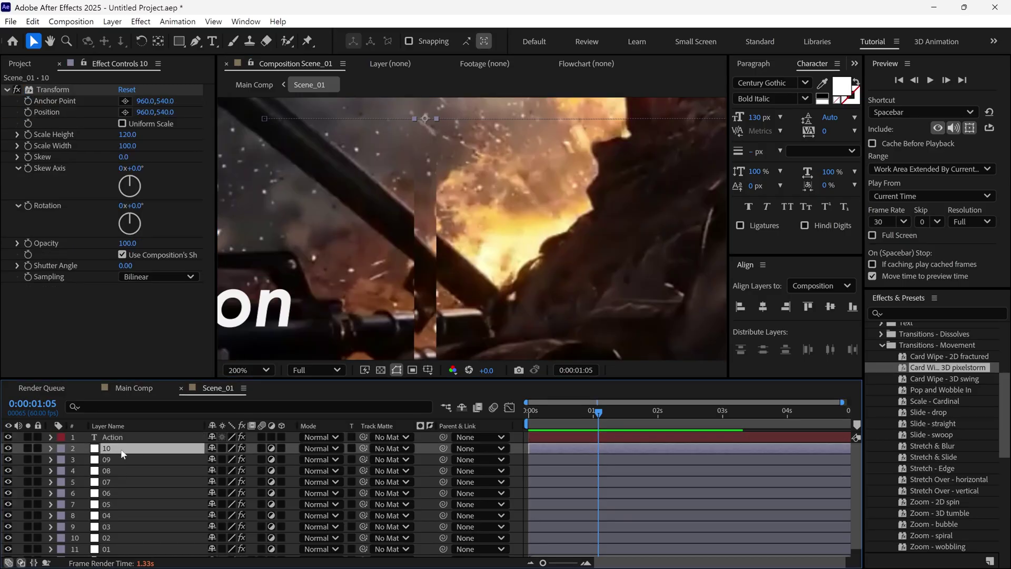
pyautogui.click(902, 313)
pyautogui.write('fast')
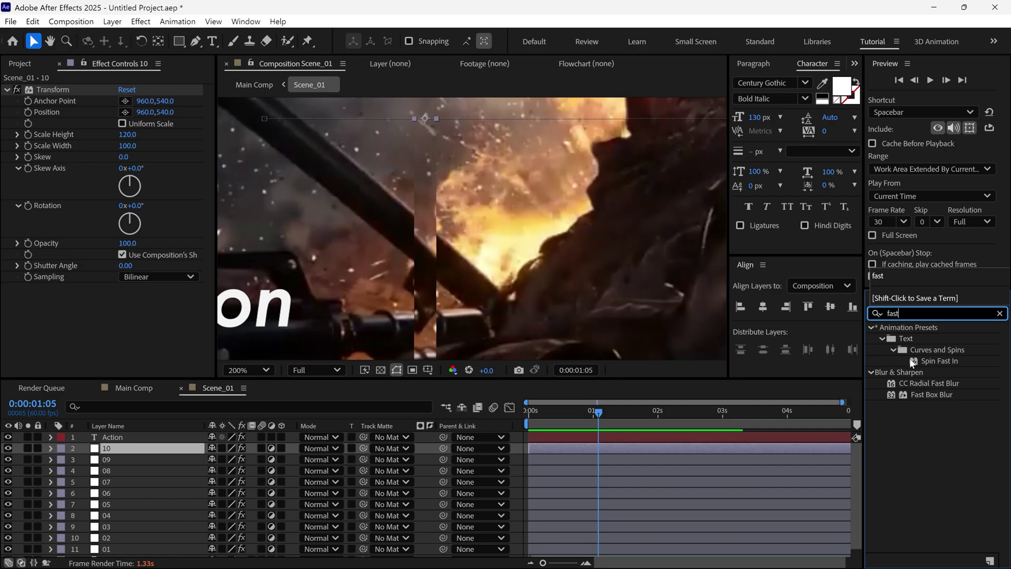
pyautogui.click(918, 394)
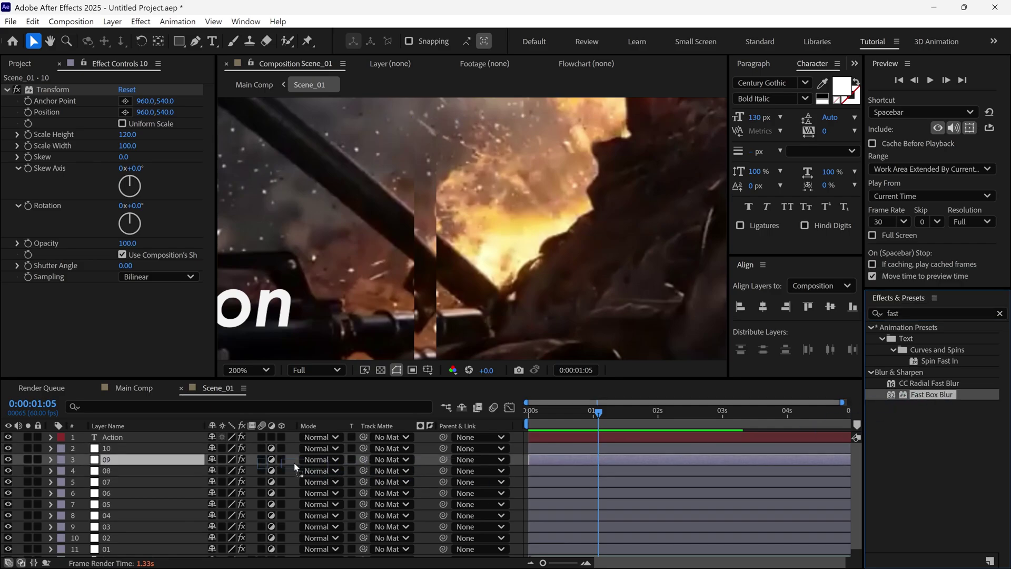
pyautogui.moveTo(295, 467); pyautogui.dragTo(178, 448)
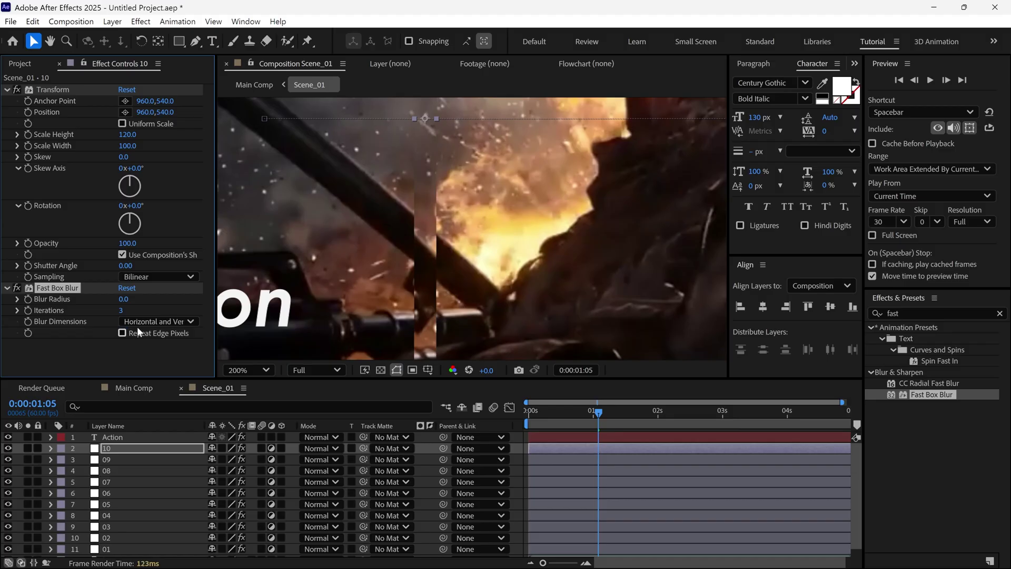
pyautogui.click(153, 322)
pyautogui.click(150, 363)
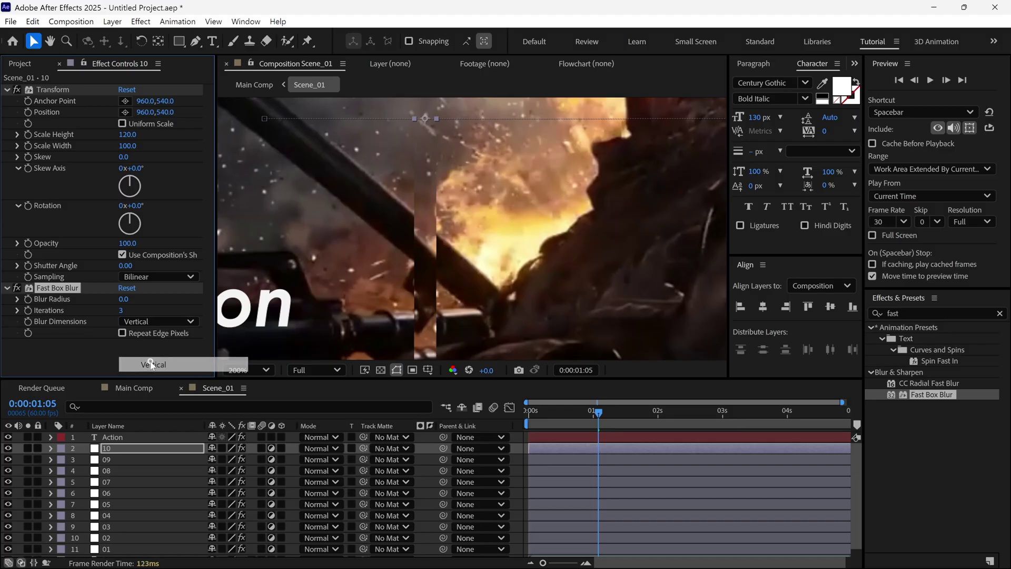
pyautogui.moveTo(122, 299); pyautogui.dragTo(140, 303)
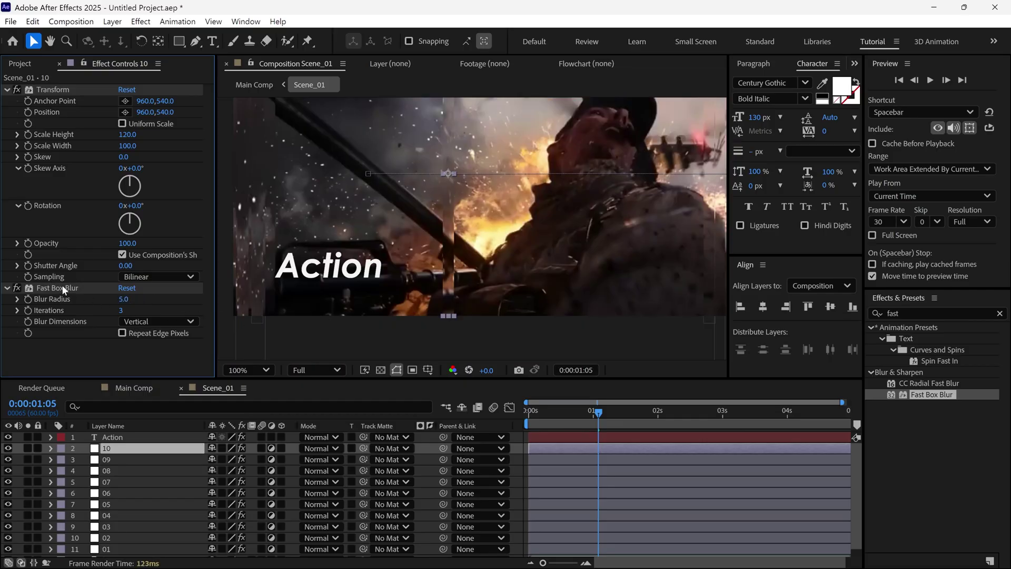
# - Copy the Fast Box Blur and paste it onto stripe layers 09 through 01
pyautogui.hotkey('ctrl', 'c')
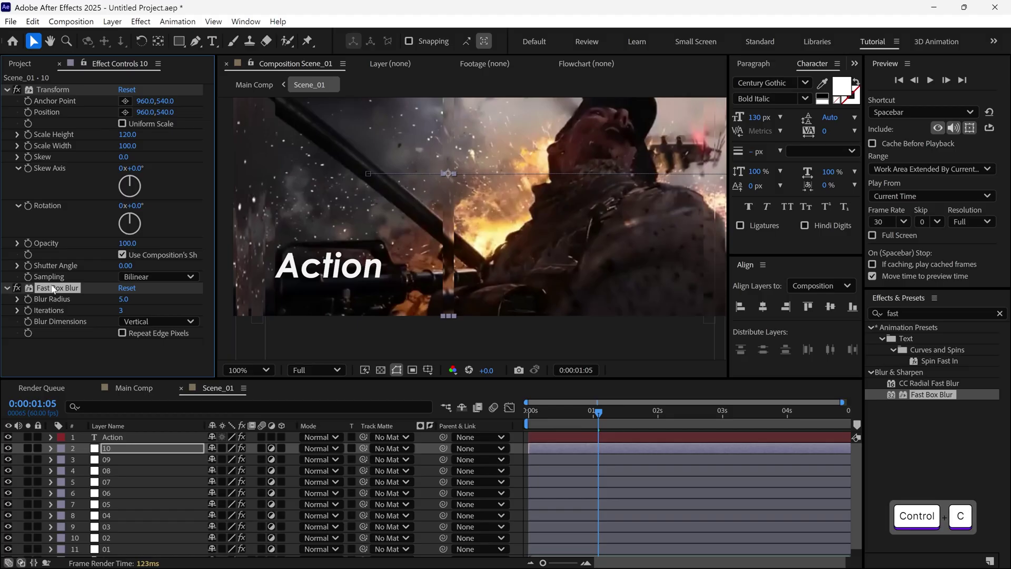
pyautogui.click(112, 459)
pyautogui.scroll(-1, 118, 471)
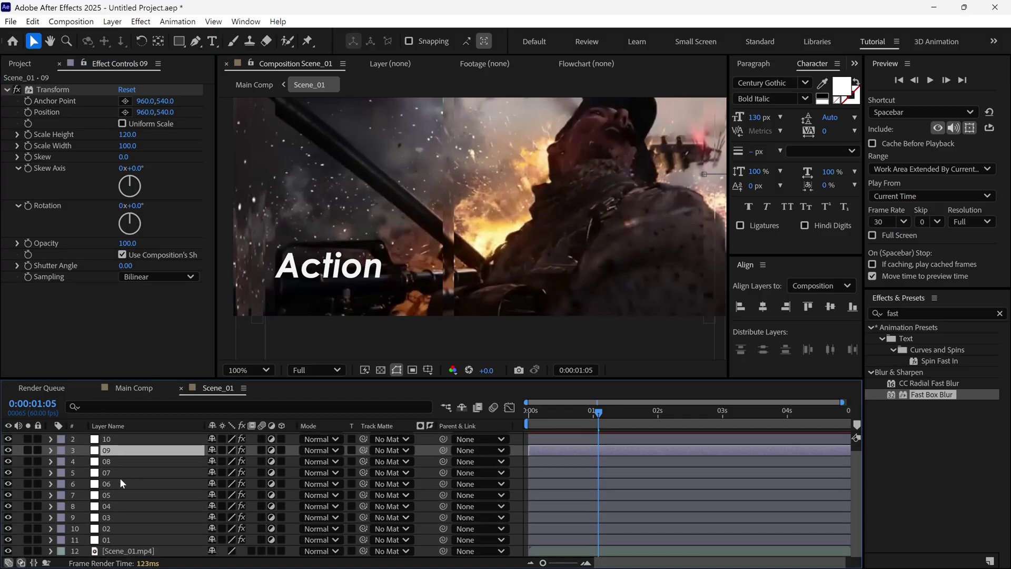
pyautogui.keyDown('shift'); pyautogui.click(117, 539); pyautogui.keyUp('shift')
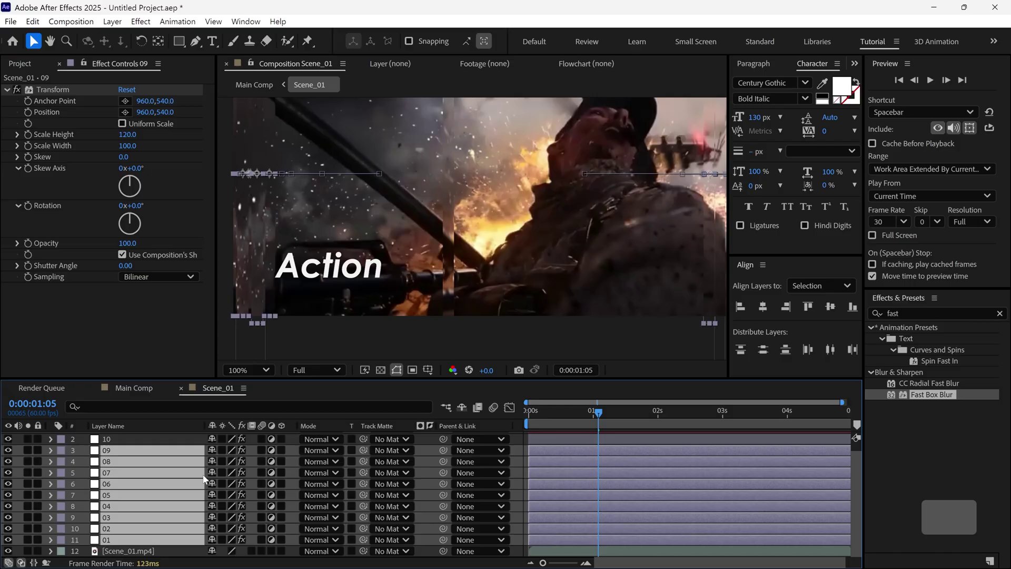
pyautogui.hotkey('ctrl', 'v')
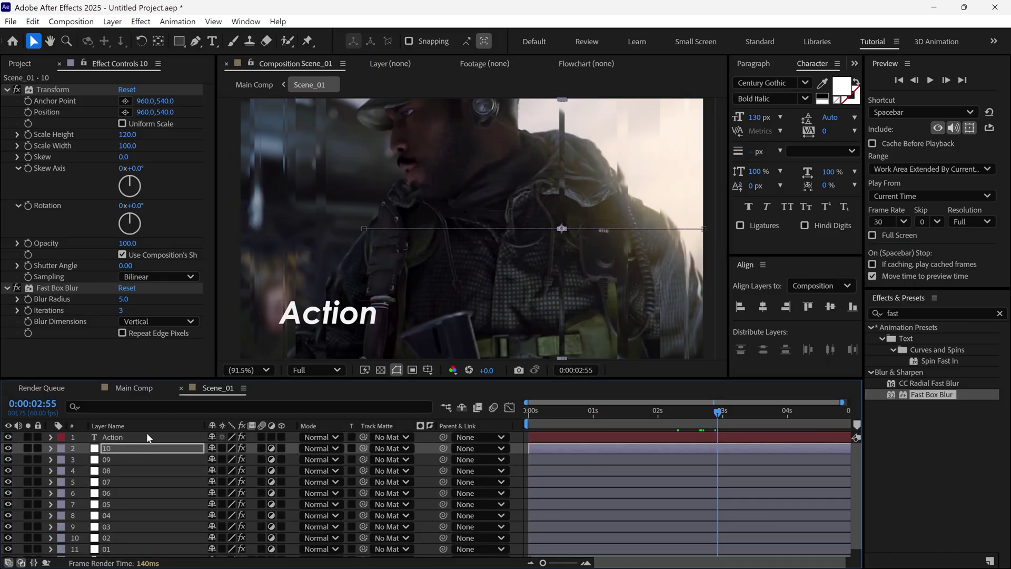
# - Duplicate Scene_01 as Scene_02 and place it in Main Comp starting at about 0:00:05:01
pyautogui.click(133, 388)
pyautogui.click(23, 64)
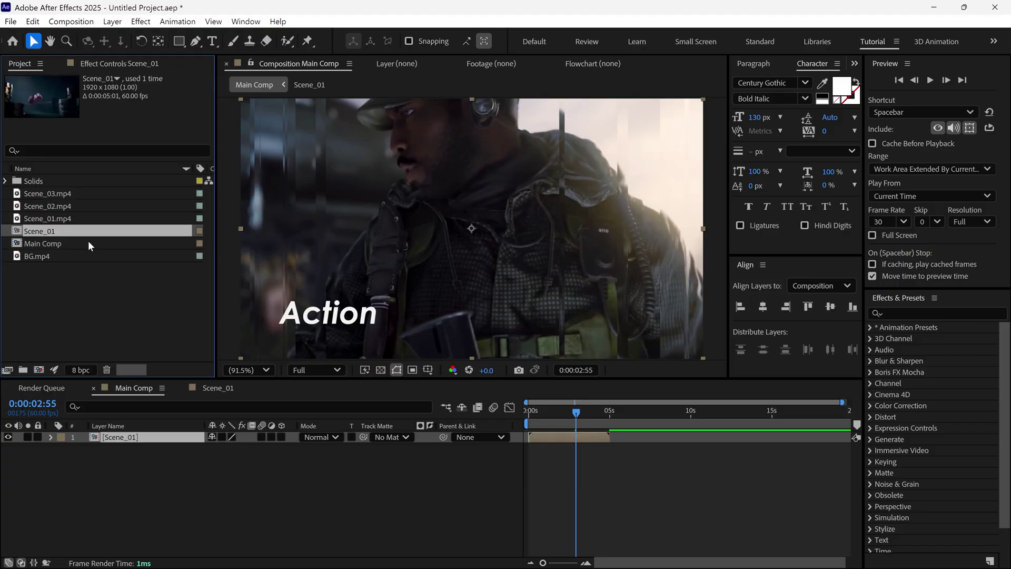
pyautogui.hotkey('ctrl', 'd')
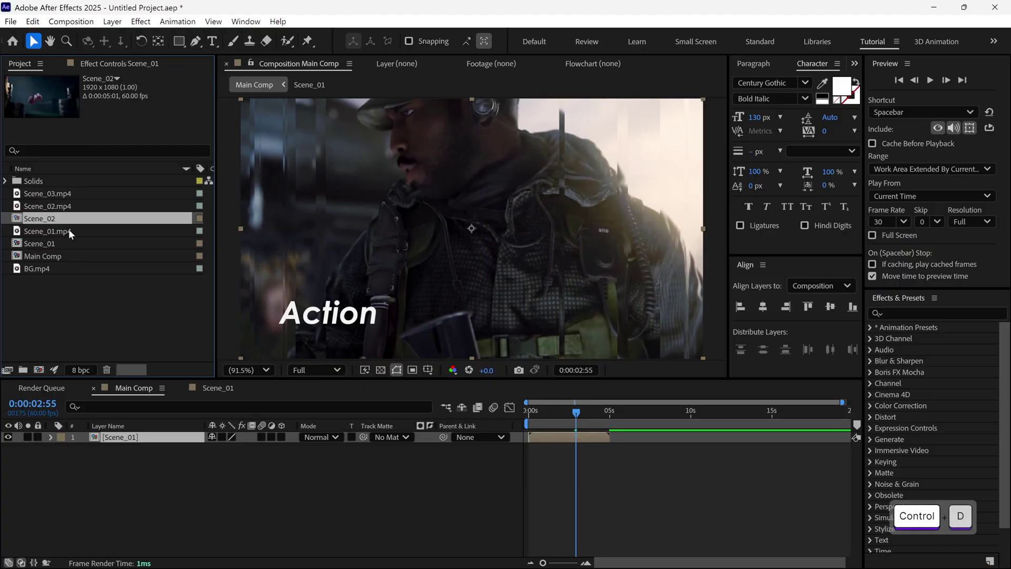
pyautogui.moveTo(45, 222); pyautogui.dragTo(68, 457)
pyautogui.moveTo(541, 445); pyautogui.dragTo(621, 452)
pyautogui.keyDown('shift'); pyautogui.click(611, 411); pyautogui.keyUp('shift')
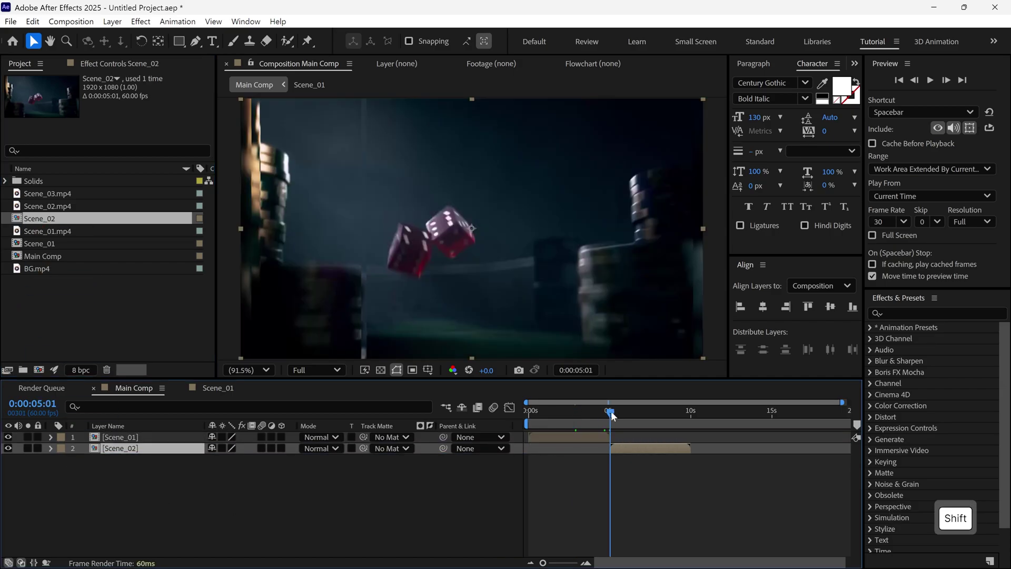
# - Inside Scene_02, replace the Scene_01.mp4 layer with Scene_02.mp4 footage
pyautogui.doubleClick(630, 448)
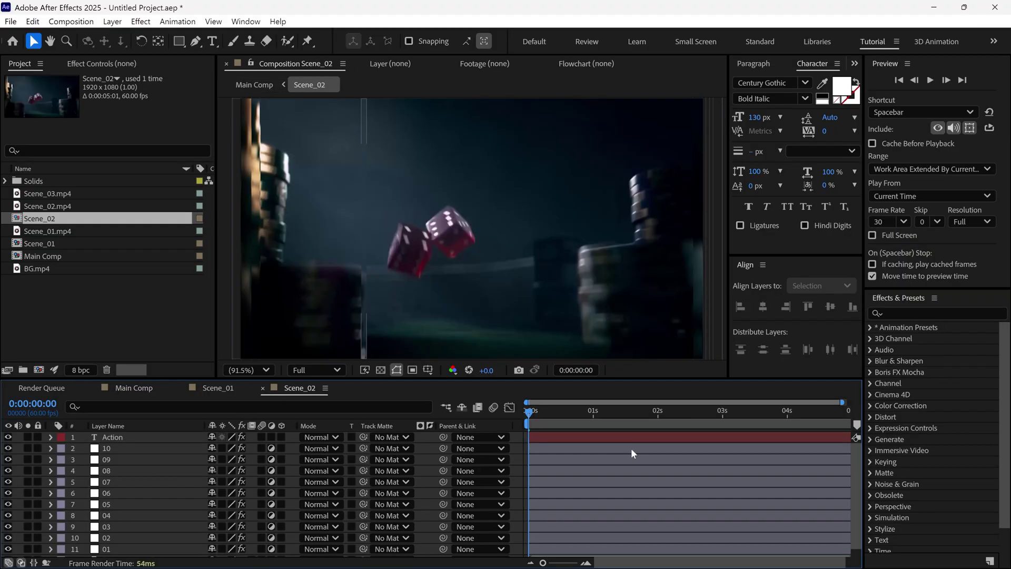
pyautogui.scroll(-1, 631, 447)
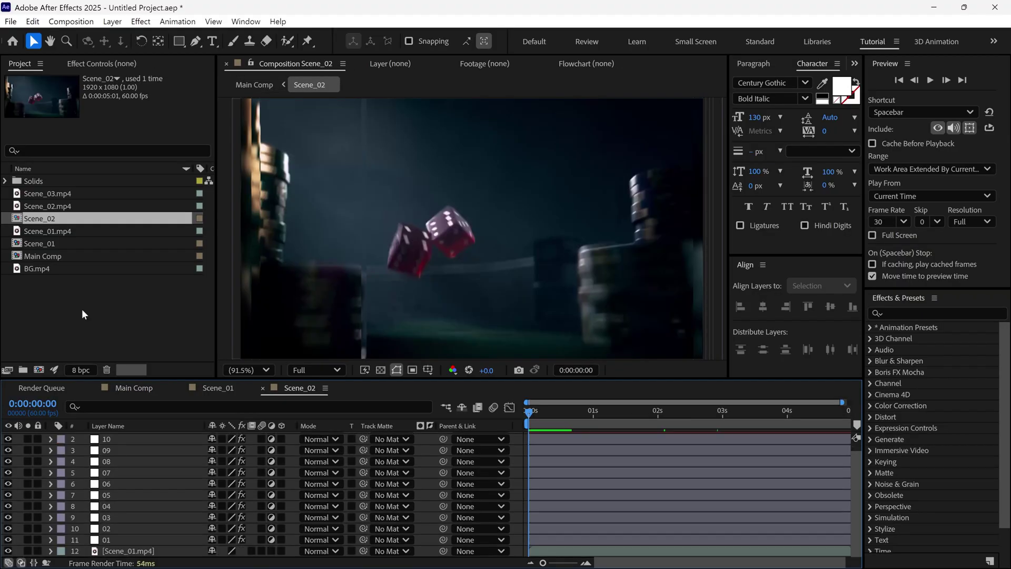
pyautogui.click(136, 552)
pyautogui.press('Delete')
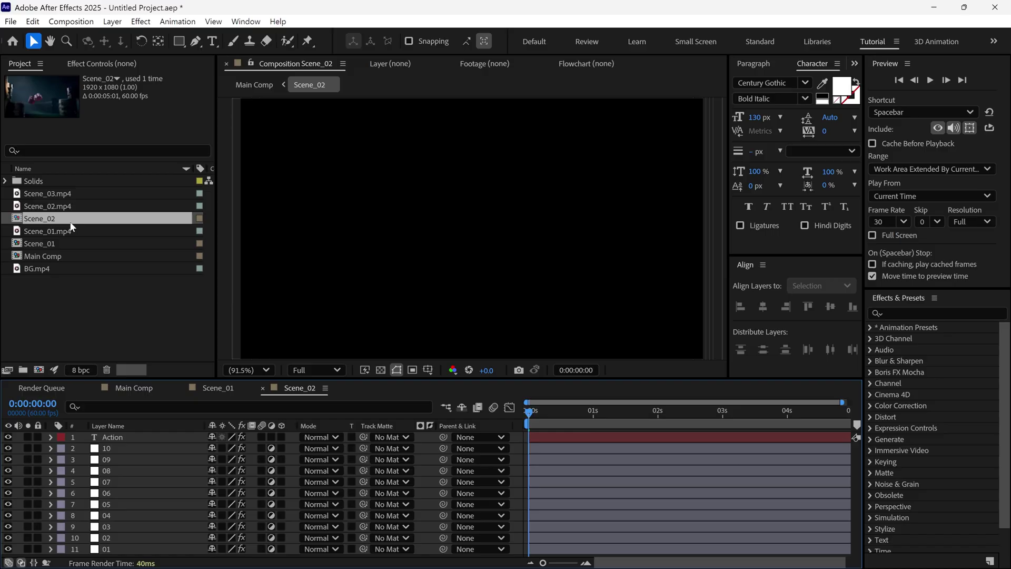
pyautogui.moveTo(55, 205); pyautogui.dragTo(95, 557)
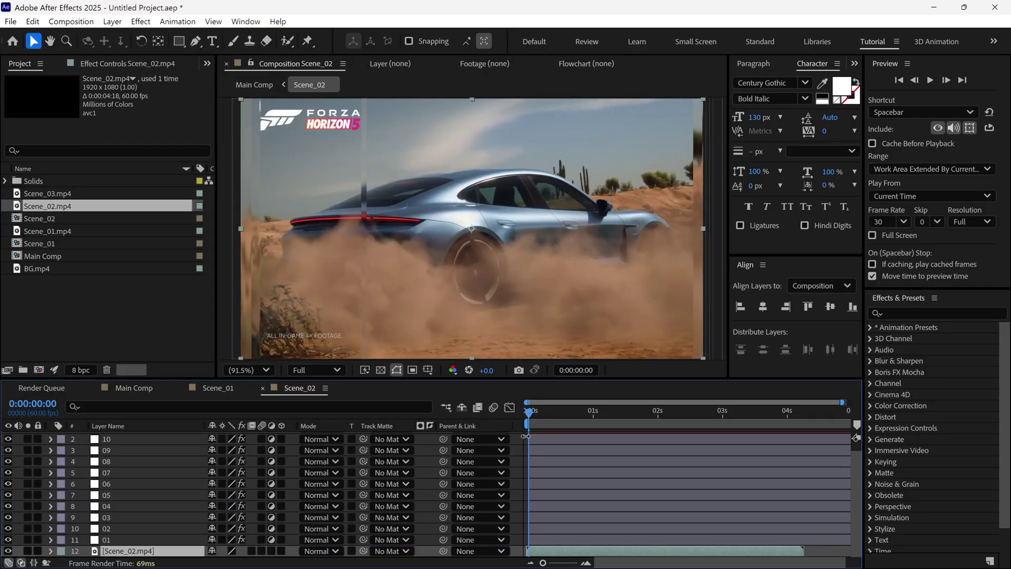
# - Trim the Scene_02 composition to its work area, about 0:00:04:15
pyautogui.click(680, 411)
pyautogui.click(801, 412)
pyautogui.rightClick(802, 420)
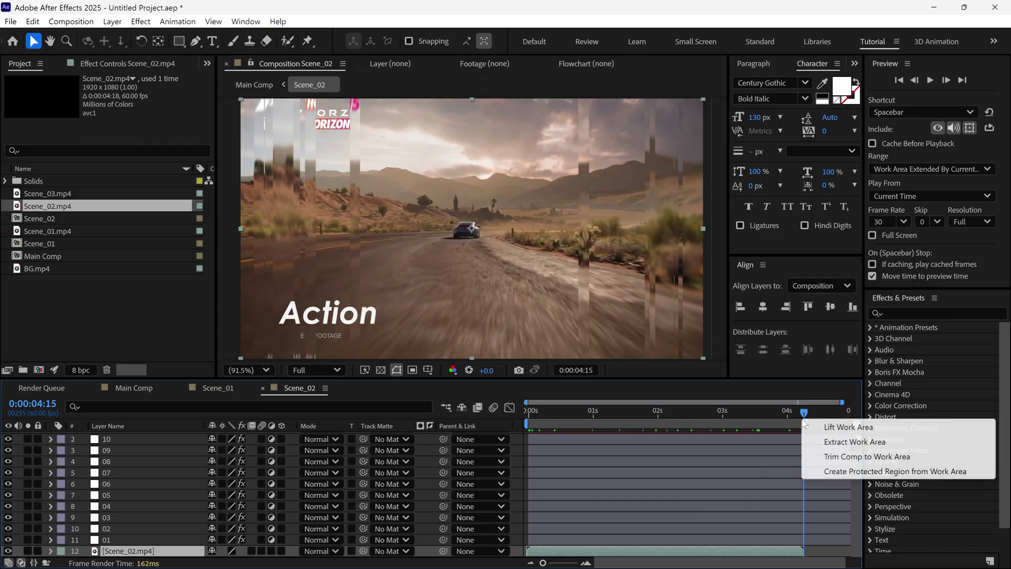
pyautogui.click(817, 456)
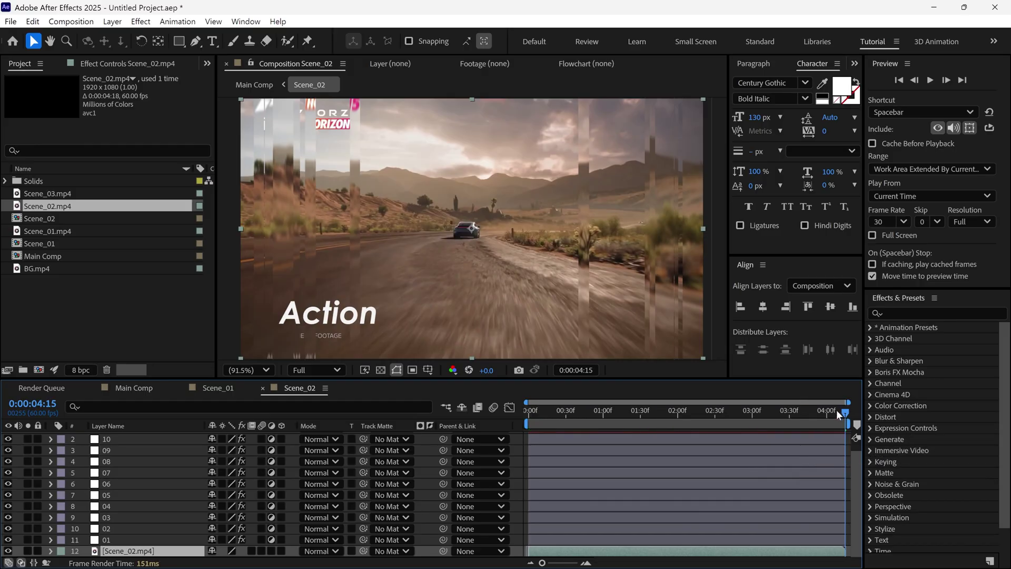
# - Change the title text to 'Racing' and preview Scene_02
pyautogui.click(595, 412)
pyautogui.hotkey('ctrl', 'alt', 'shift', 't')
pyautogui.write('R')
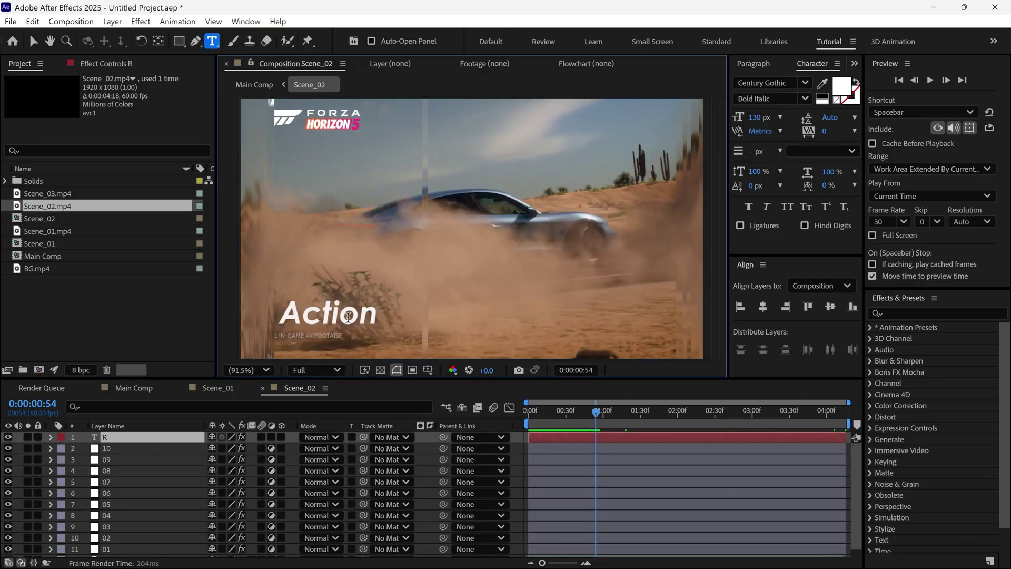
pyautogui.write('acing')
pyautogui.press('Escape')
pyautogui.press('v')
pyautogui.press('space')
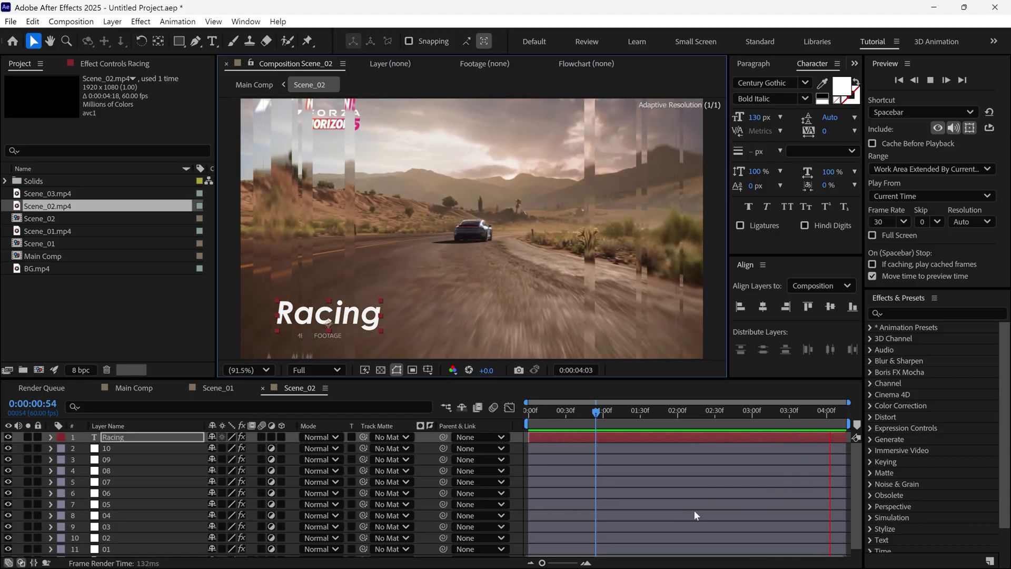
# - Duplicate the scene comp as Scene_03 and place it in Main Comp, starting where Scene_02 ends
pyautogui.press('space')
pyautogui.click(136, 387)
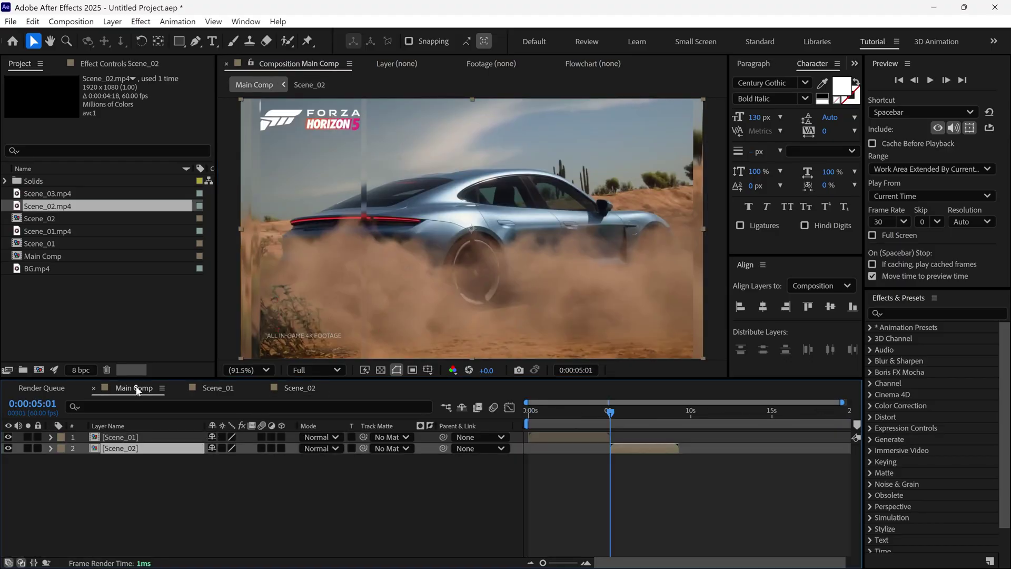
pyautogui.click(42, 244)
pyautogui.hotkey('ctrl', 'd')
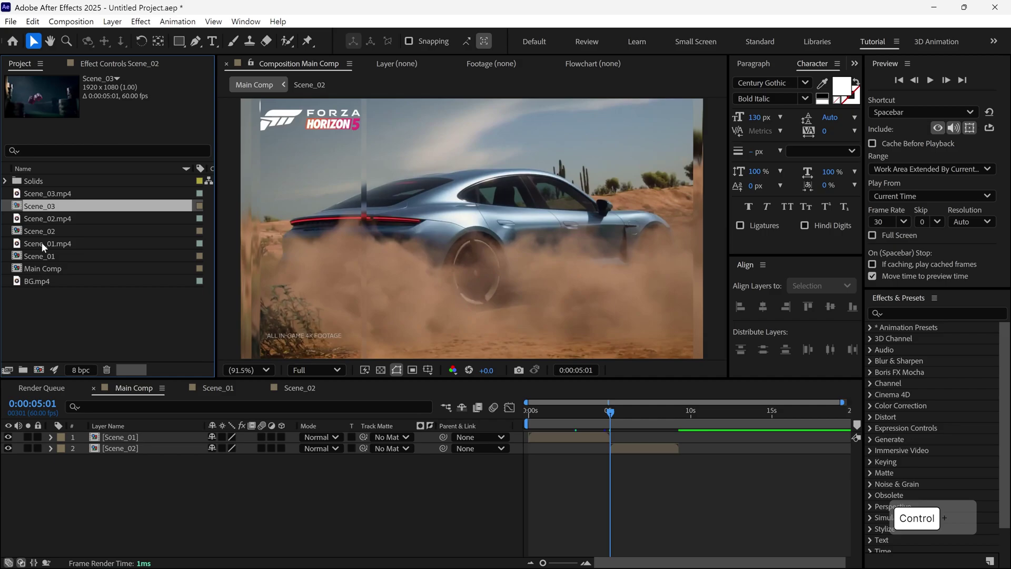
pyautogui.moveTo(46, 209); pyautogui.dragTo(135, 487)
pyautogui.moveTo(567, 459); pyautogui.dragTo(698, 462)
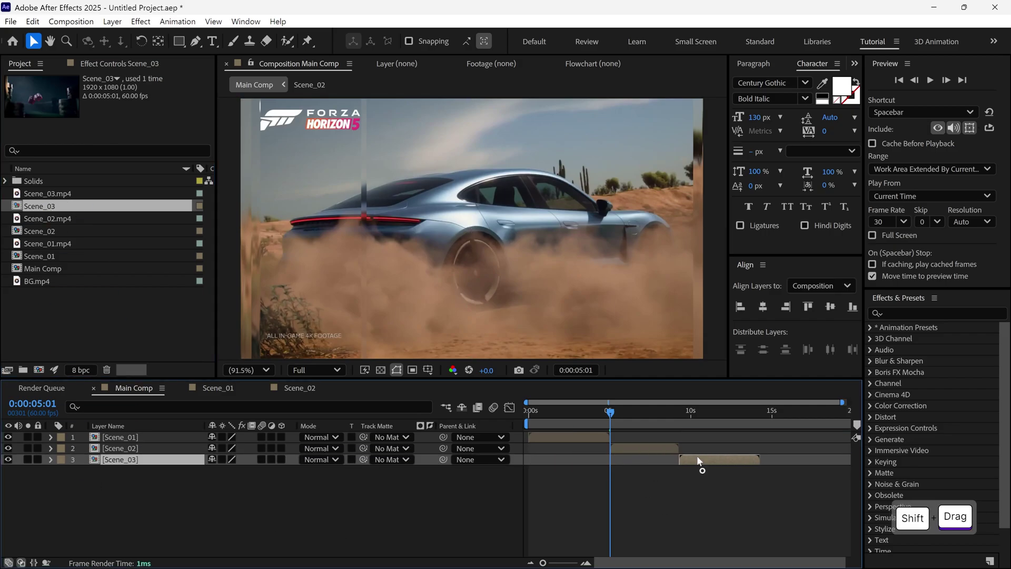
pyautogui.keyDown('shift'); pyautogui.click(682, 412); pyautogui.keyUp('shift')
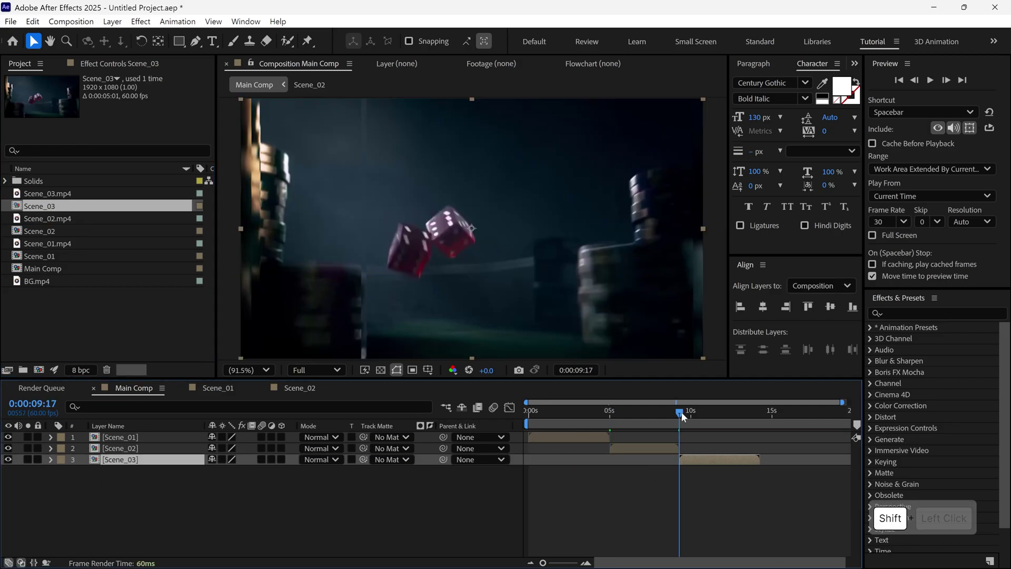
# - In Scene_03, add Scene_03.mp4 footage and trim the comp to the work area ending near 0:00:02:34
pyautogui.doubleClick(122, 457)
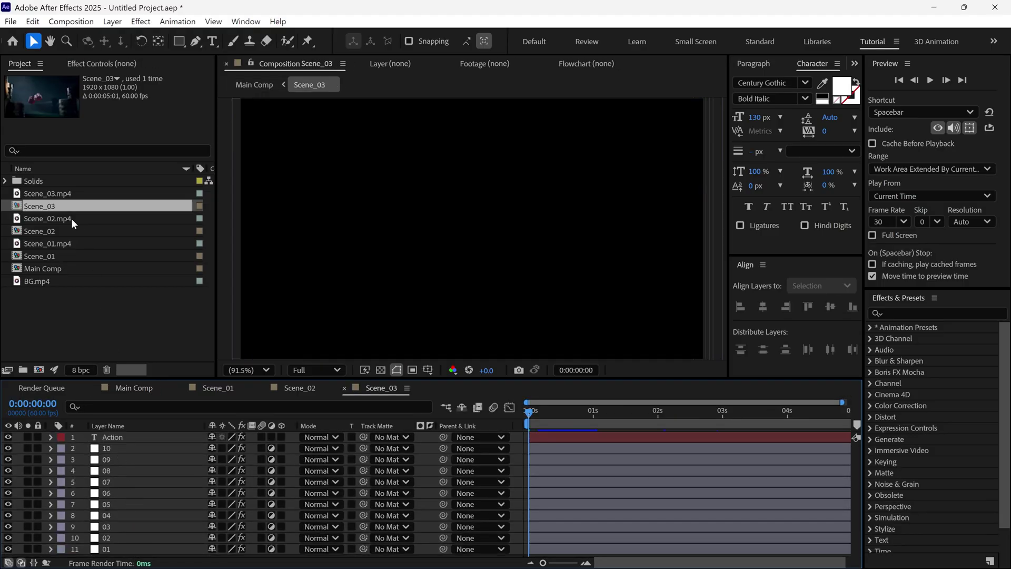
pyautogui.moveTo(50, 193); pyautogui.dragTo(108, 558)
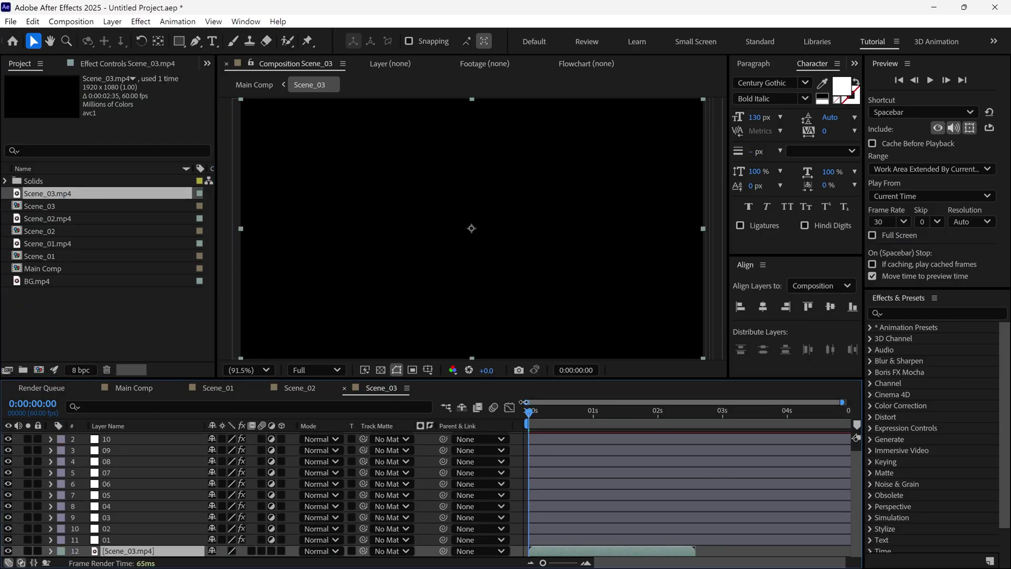
pyautogui.moveTo(528, 411); pyautogui.dragTo(693, 426)
pyautogui.rightClick(692, 426)
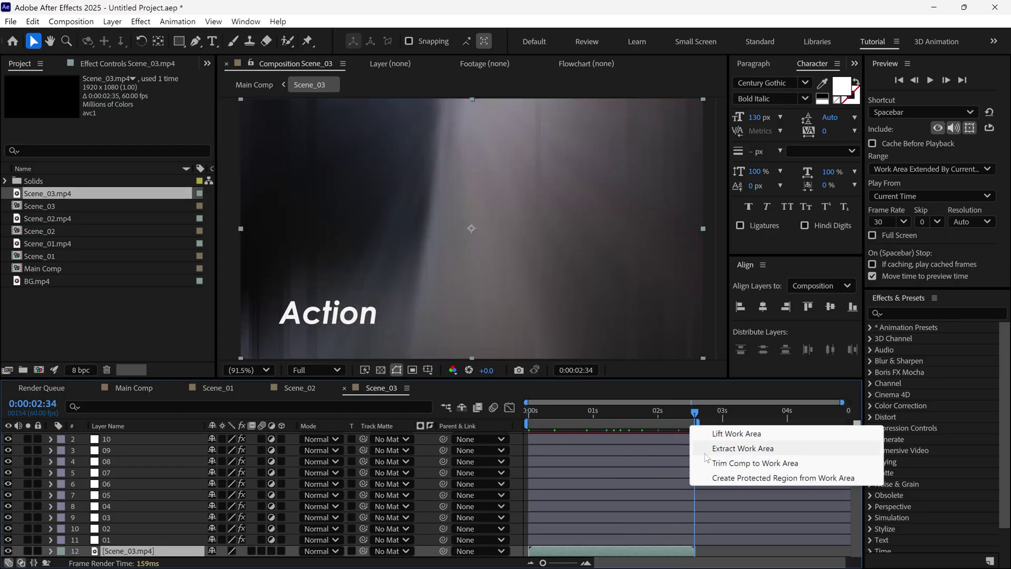
pyautogui.click(737, 463)
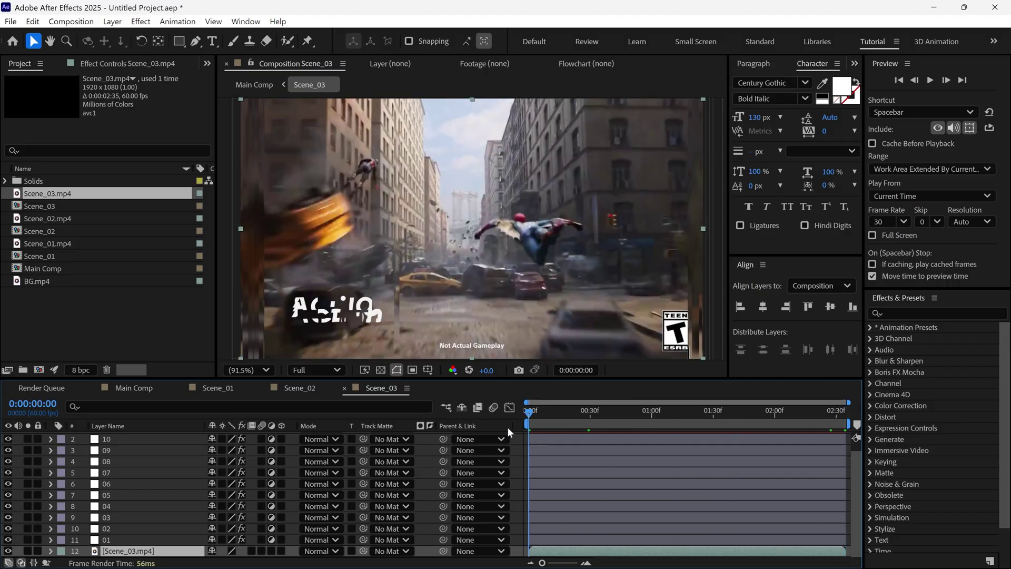
# - Change the Scene_03 title to 'Cinematic', then scrub Main Comp to preview all three scenes
pyautogui.click(604, 416)
pyautogui.hotkey('ctrl', 't')
pyautogui.click(324, 316)
pyautogui.write('Cin')
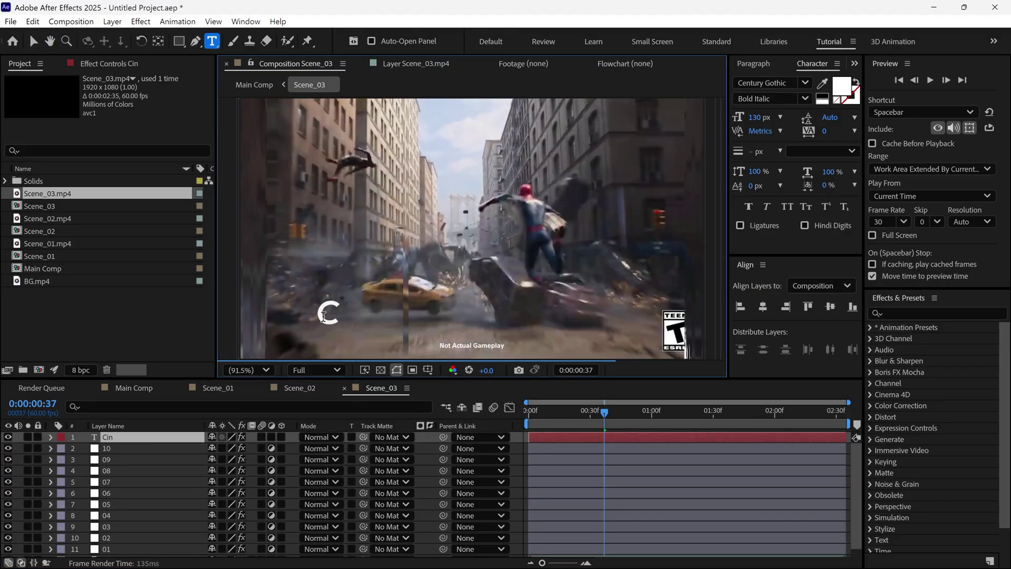
pyautogui.write('ematic')
pyautogui.click(34, 42)
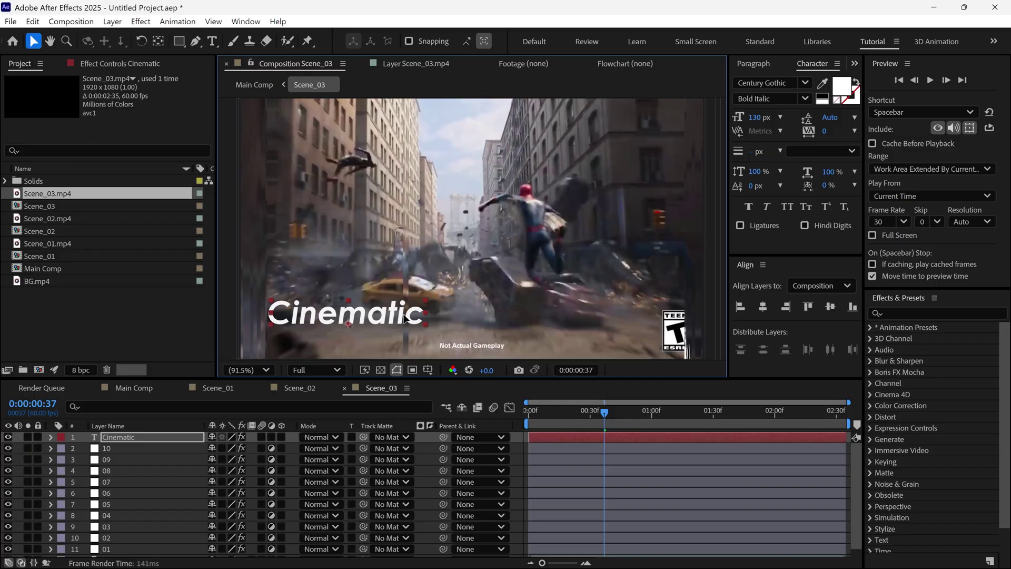
pyautogui.click(143, 388)
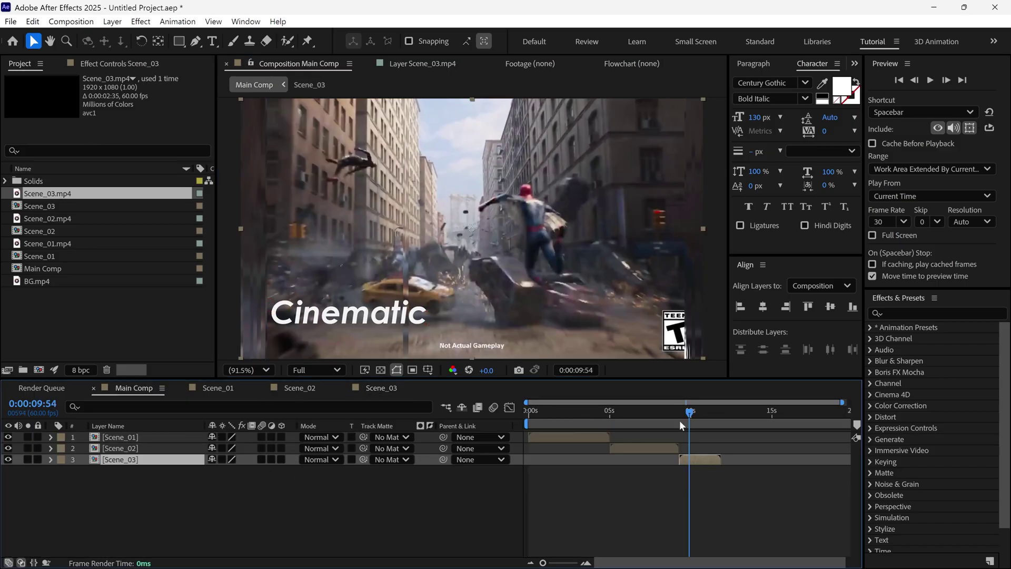
pyautogui.moveTo(679, 421); pyautogui.dragTo(504, 418)
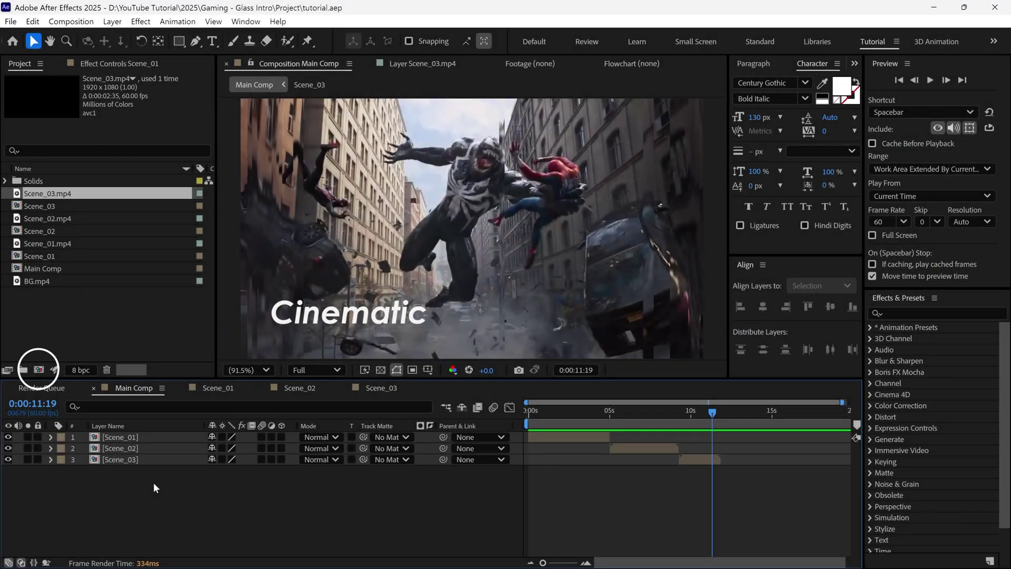
# - Create a new composition named Logo Animation, changing its duration from 20 to 10 seconds
pyautogui.click(24, 370)
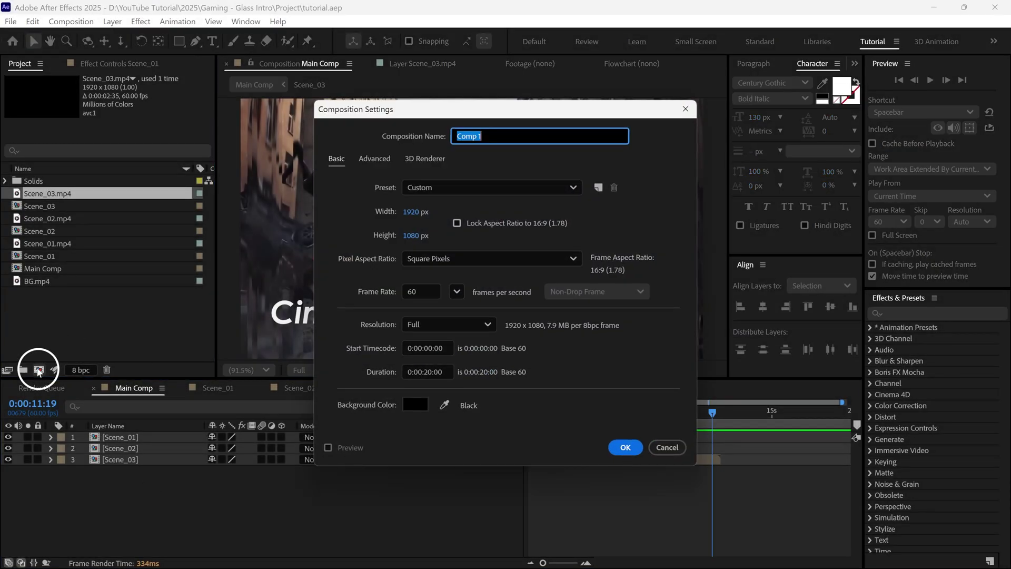
pyautogui.write('Logo Animation')
pyautogui.click(427, 371)
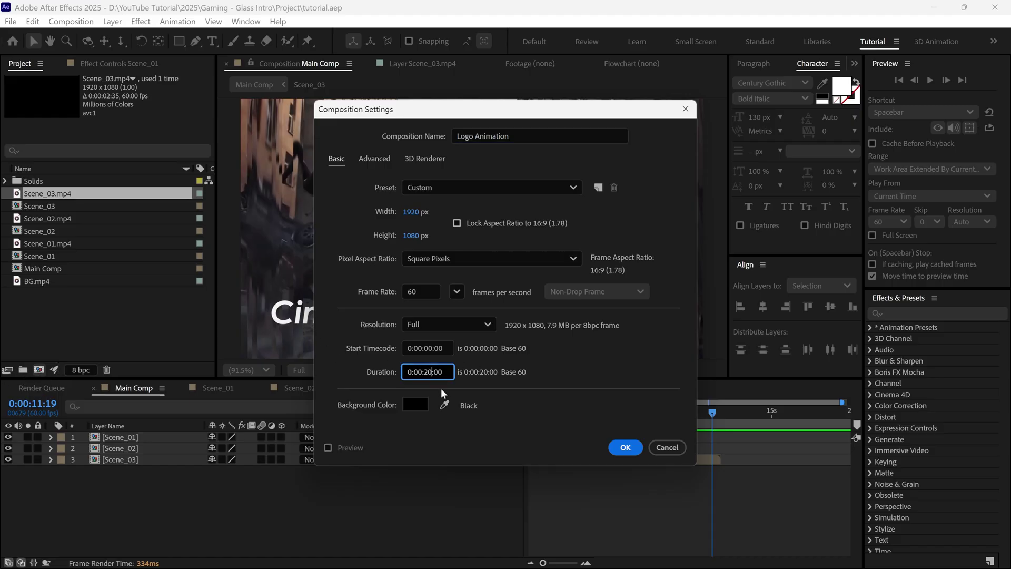
pyautogui.press('BackSpace')
pyautogui.press('BackSpace')
pyautogui.write('10')
pyautogui.click(624, 447)
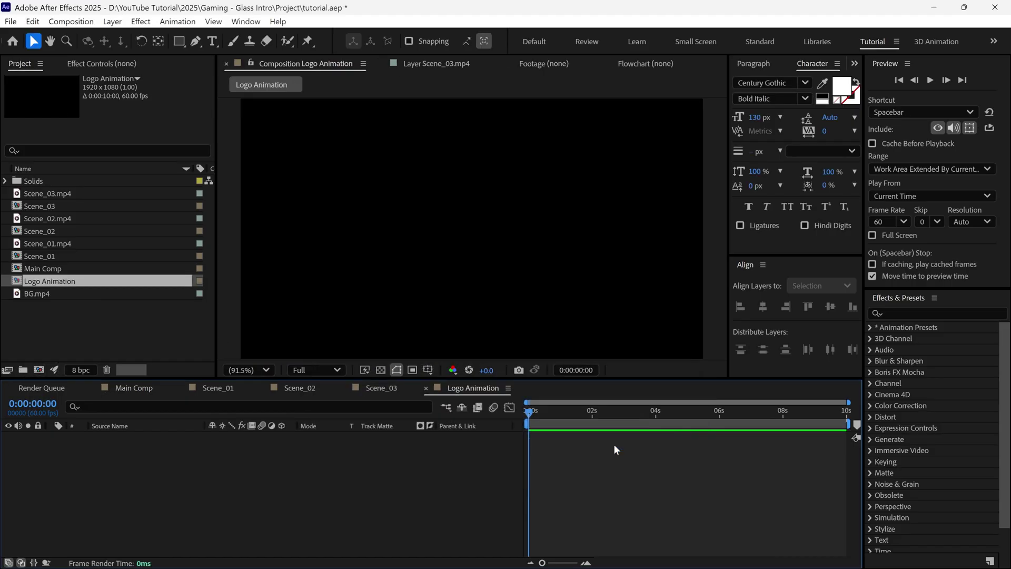
# - Import the eagle logo PNG from the Gaming - Glass Intro project's Image folder
pyautogui.doubleClick(107, 319)
pyautogui.click(381, 64)
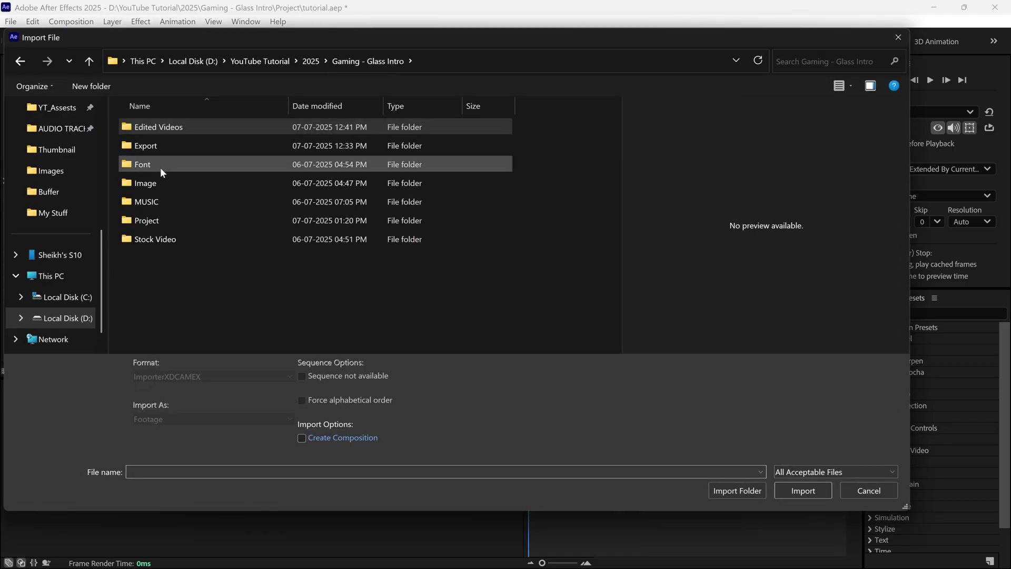
pyautogui.doubleClick(146, 181)
pyautogui.click(152, 154)
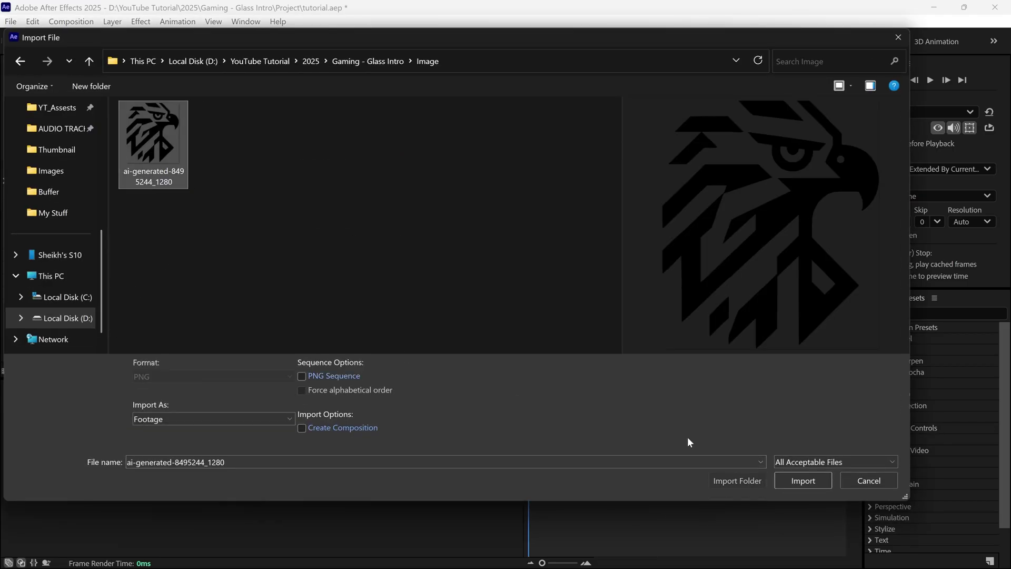
pyautogui.click(803, 491)
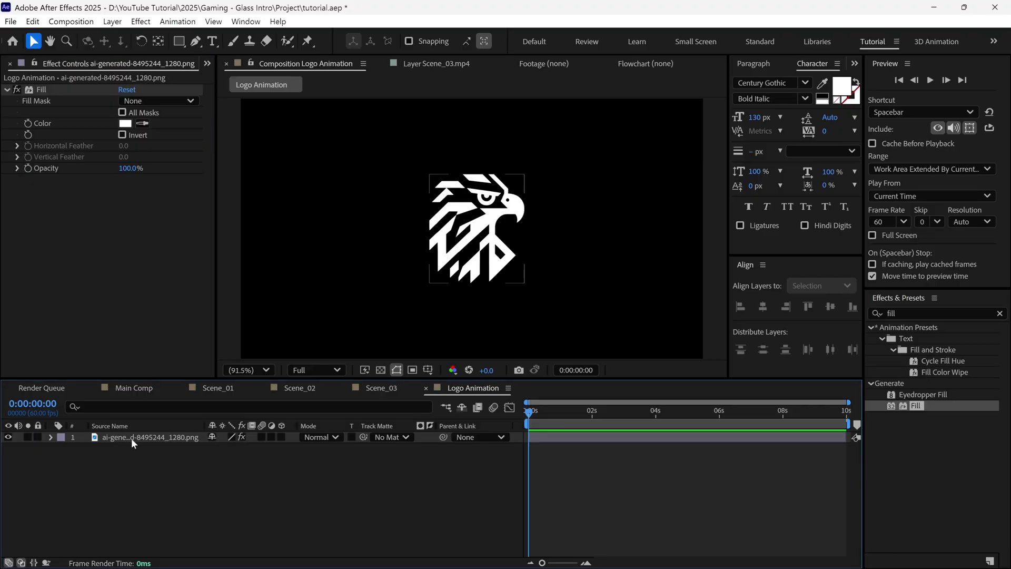
# - Pre-compose the logo layer into a new composition named Logo Holder
pyautogui.click(138, 438)
pyautogui.rightClick(137, 438)
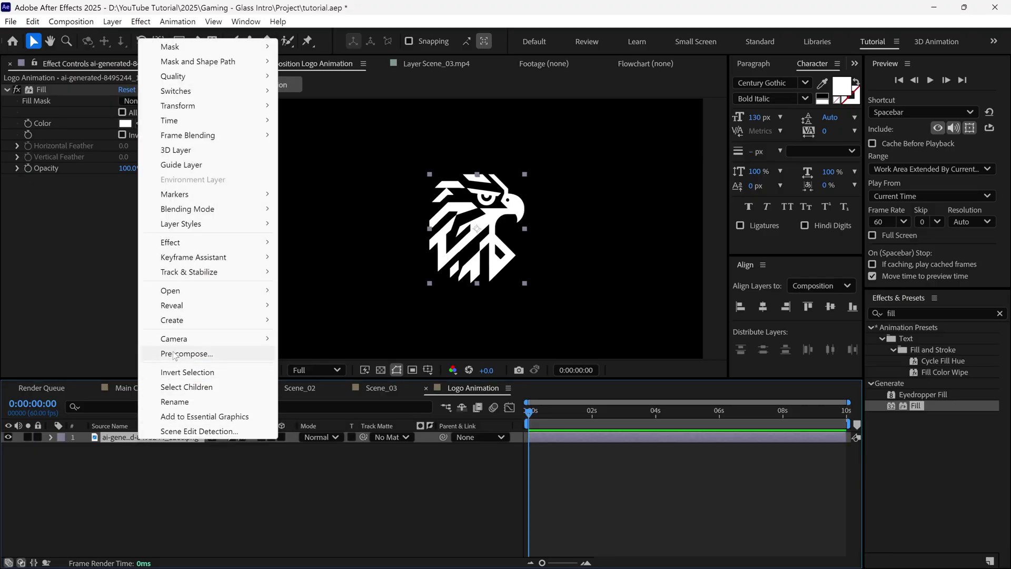
pyautogui.click(173, 354)
pyautogui.write('Logo Holder')
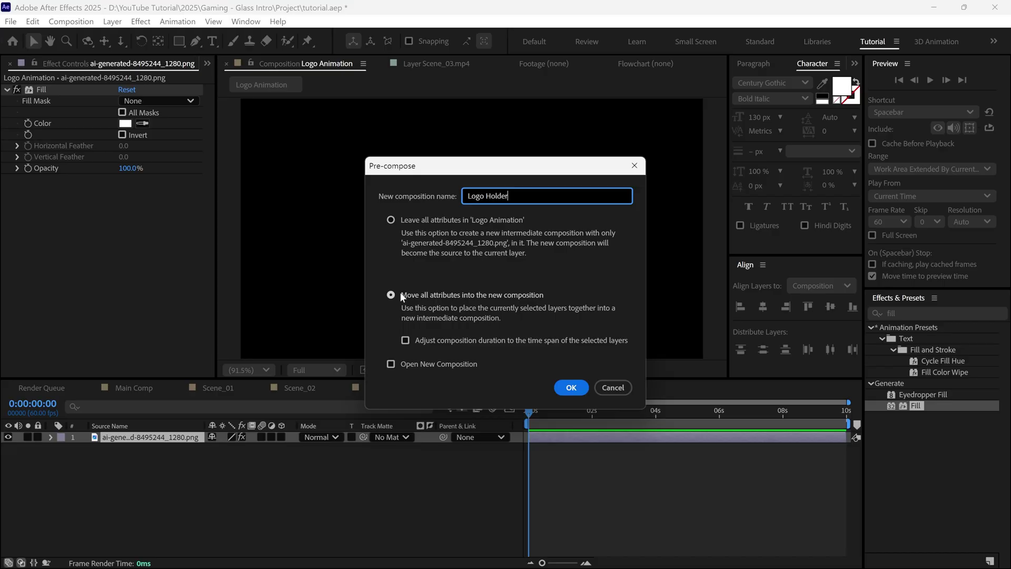
pyautogui.click(391, 295)
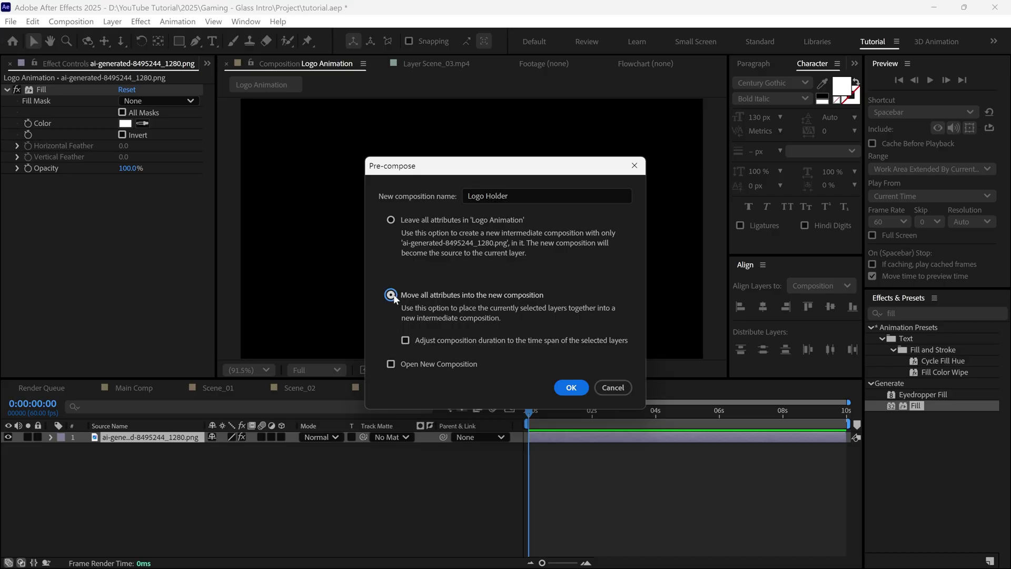
pyautogui.click(568, 389)
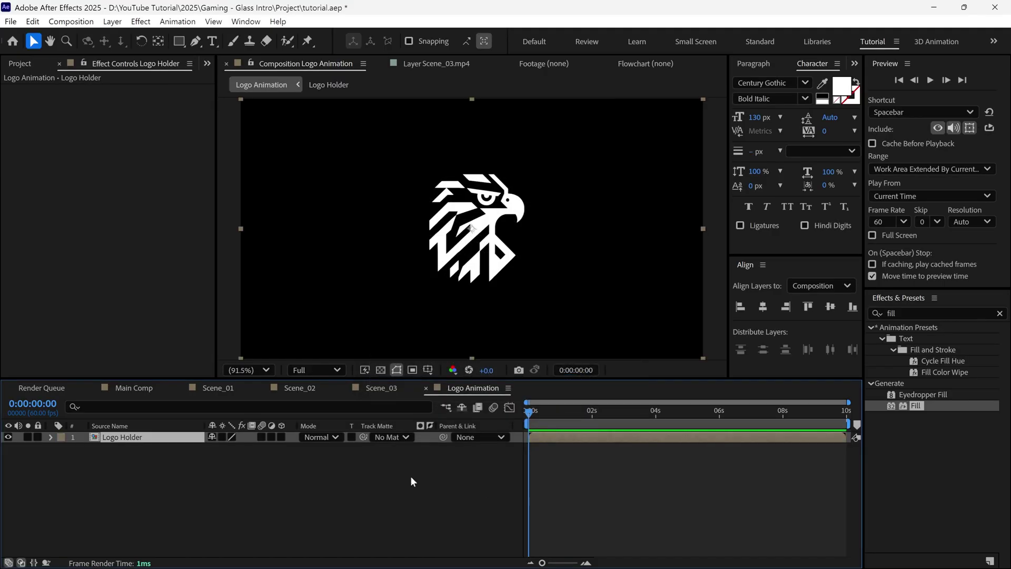
# - Open Logo Holder and set its composition Width and Height to 700 px
pyautogui.doubleClick(136, 437)
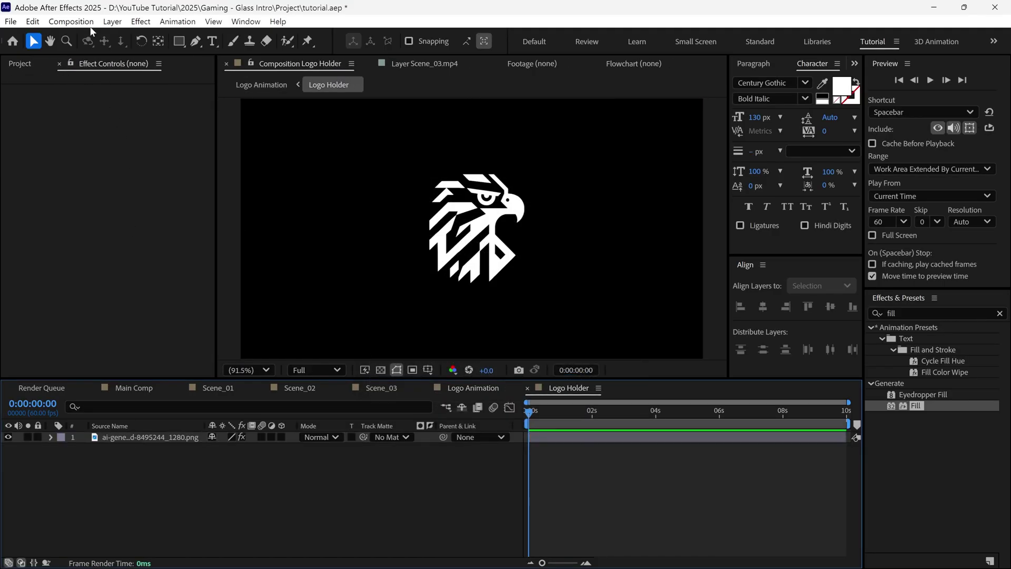
pyautogui.click(71, 21)
pyautogui.click(100, 54)
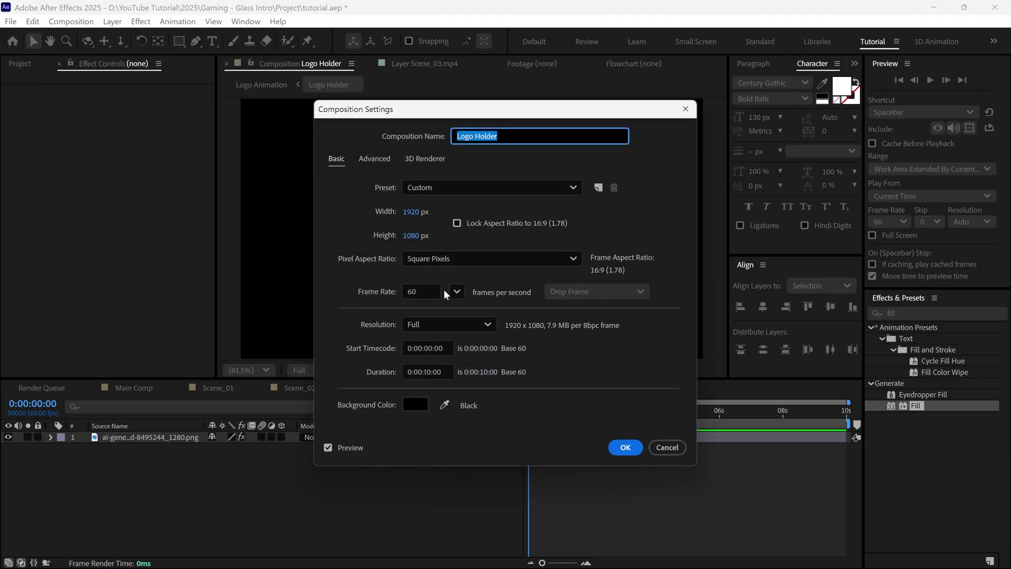
pyautogui.moveTo(415, 110); pyautogui.dragTo(664, 108)
pyautogui.click(661, 209)
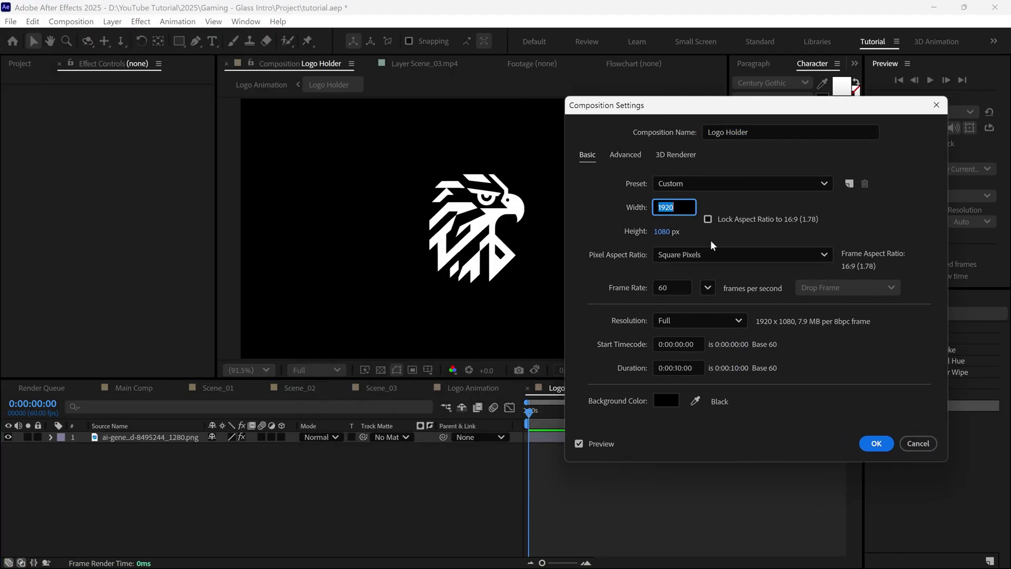
pyautogui.write('700')
pyautogui.press('Tab')
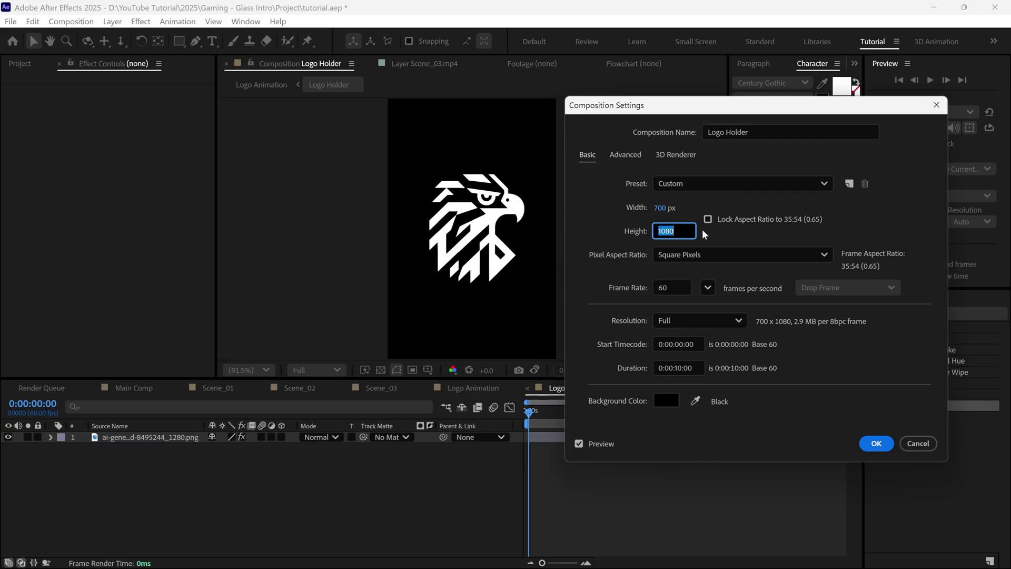
pyautogui.write('700')
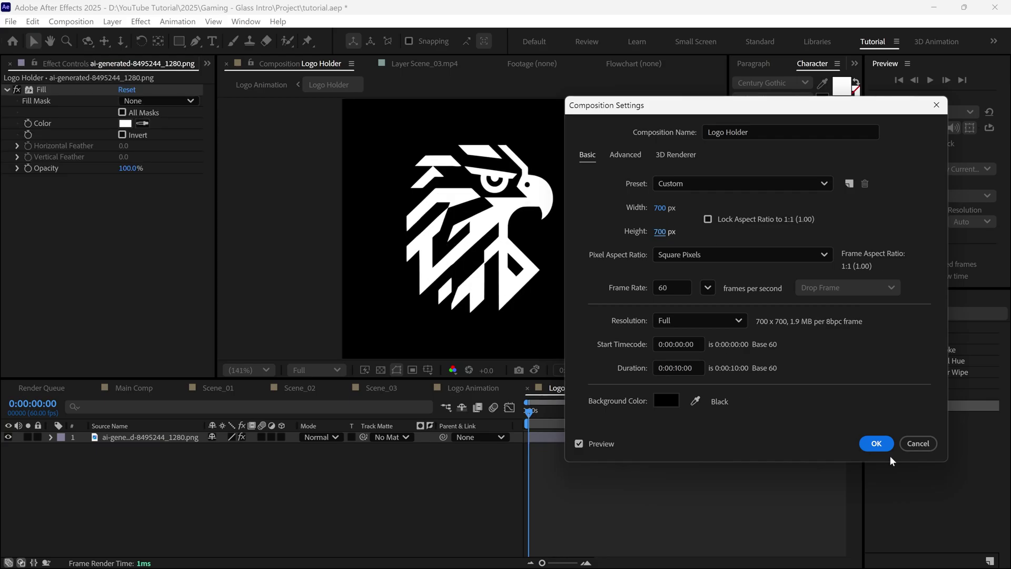
pyautogui.click(876, 444)
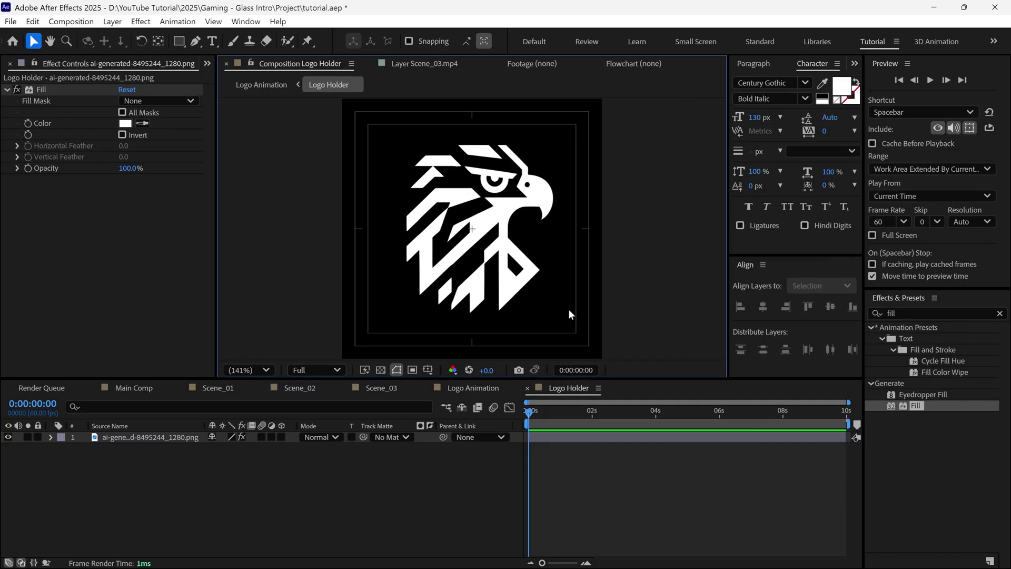
# - In Logo Animation, apply the Transitions - Movement preset Card Wipe - 3D pixelstorm to Logo Holder
pyautogui.click(466, 388)
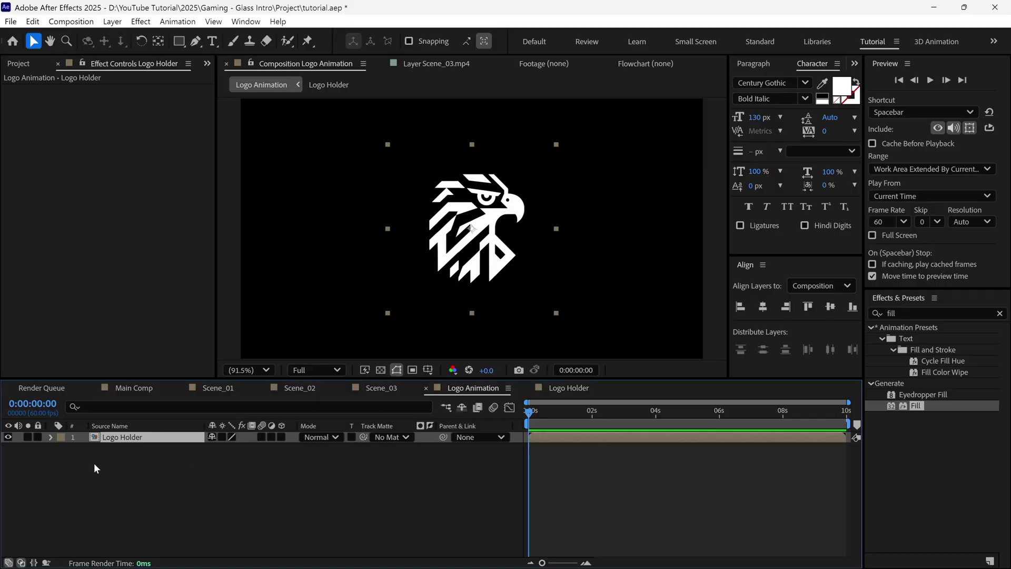
pyautogui.click(937, 314)
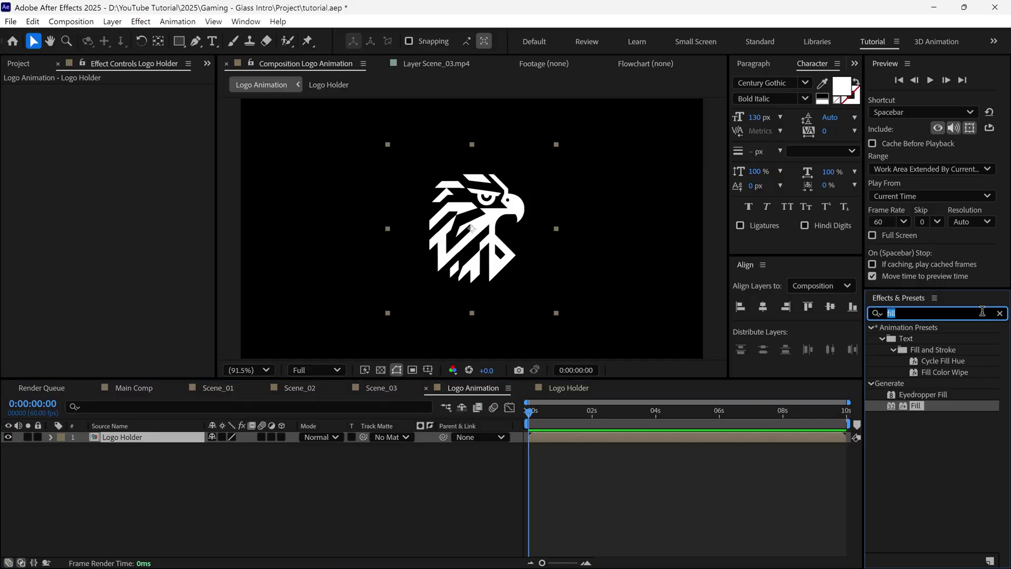
pyautogui.click(999, 314)
pyautogui.click(871, 327)
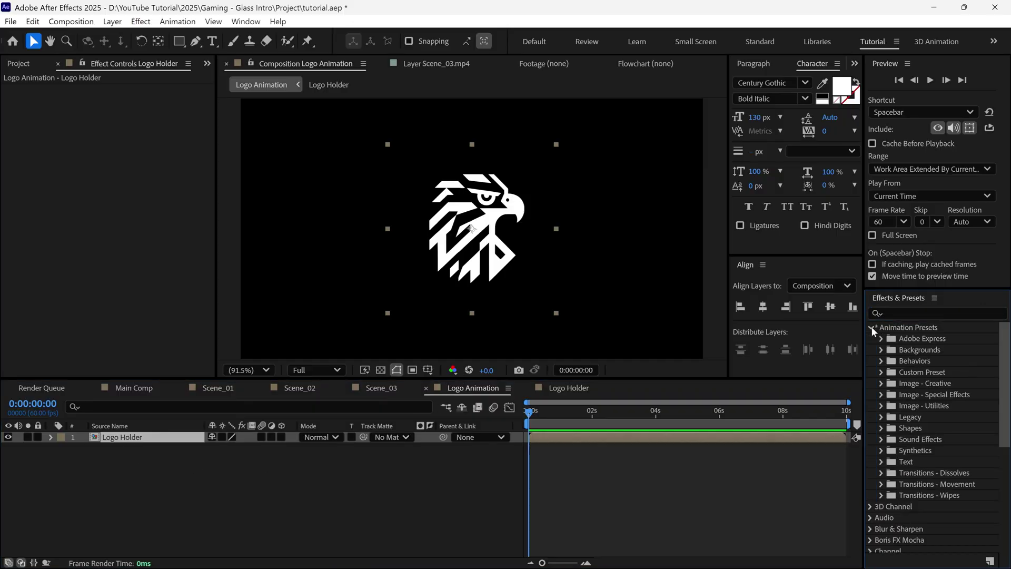
pyautogui.click(880, 483)
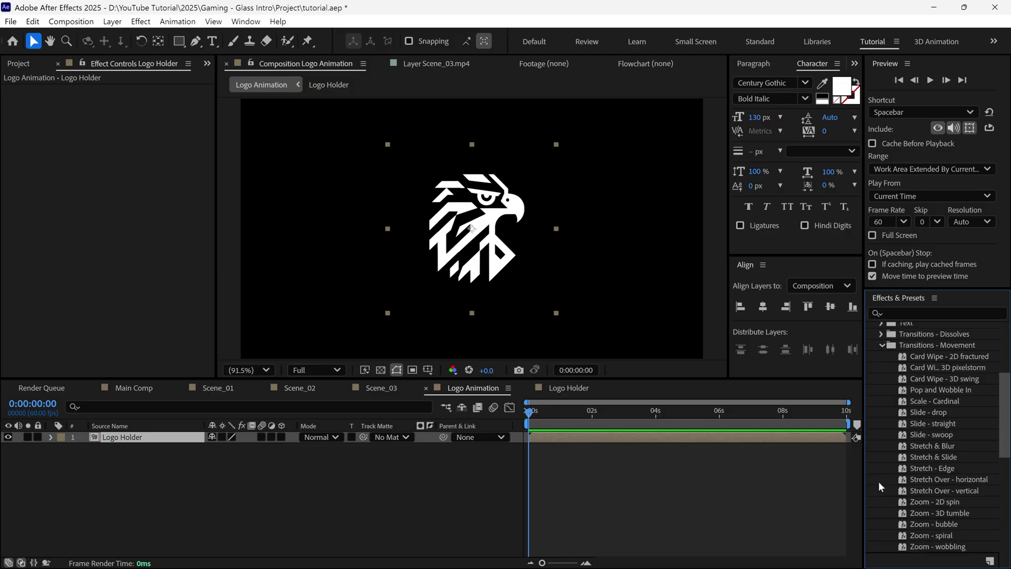
pyautogui.click(934, 369)
pyautogui.moveTo(937, 369); pyautogui.dragTo(571, 438)
pyautogui.moveTo(529, 411); pyautogui.dragTo(568, 436)
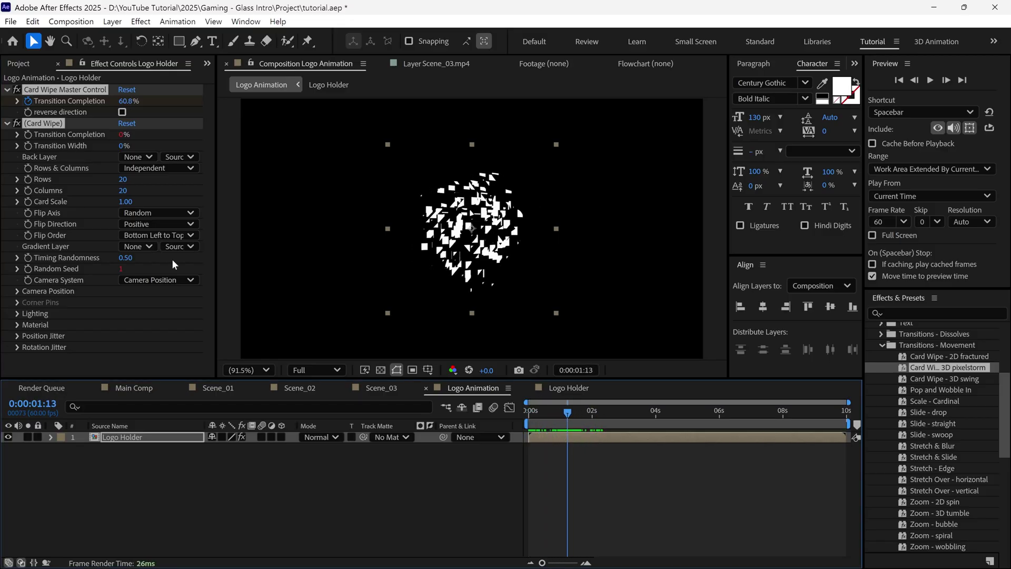
# - Set Card Wipe Rows to 1, Columns to 98, and Flip Axis to Y
pyautogui.press('u')
pyautogui.click(123, 180)
pyautogui.write('1')
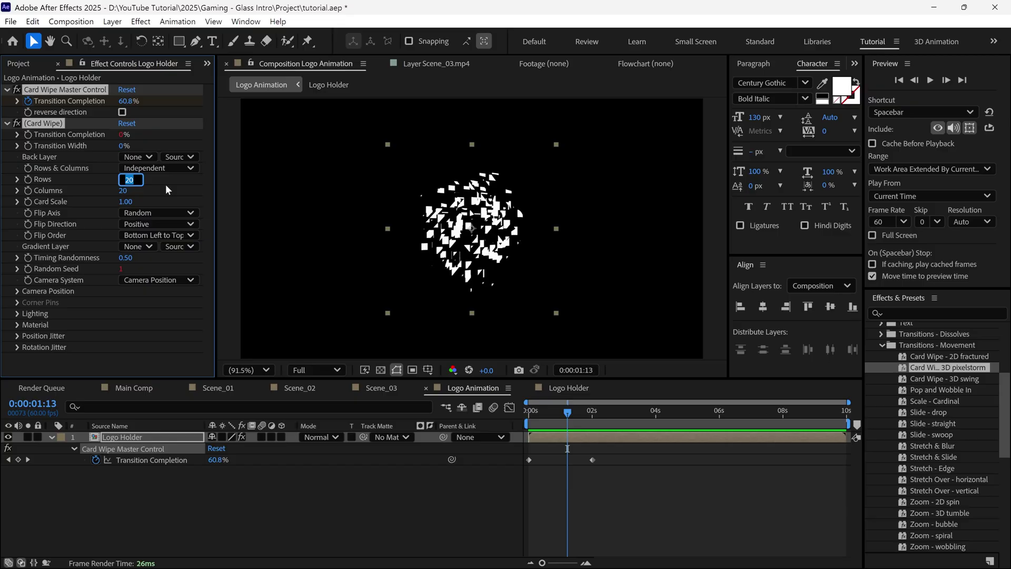
pyautogui.press('Return')
pyautogui.click(123, 191)
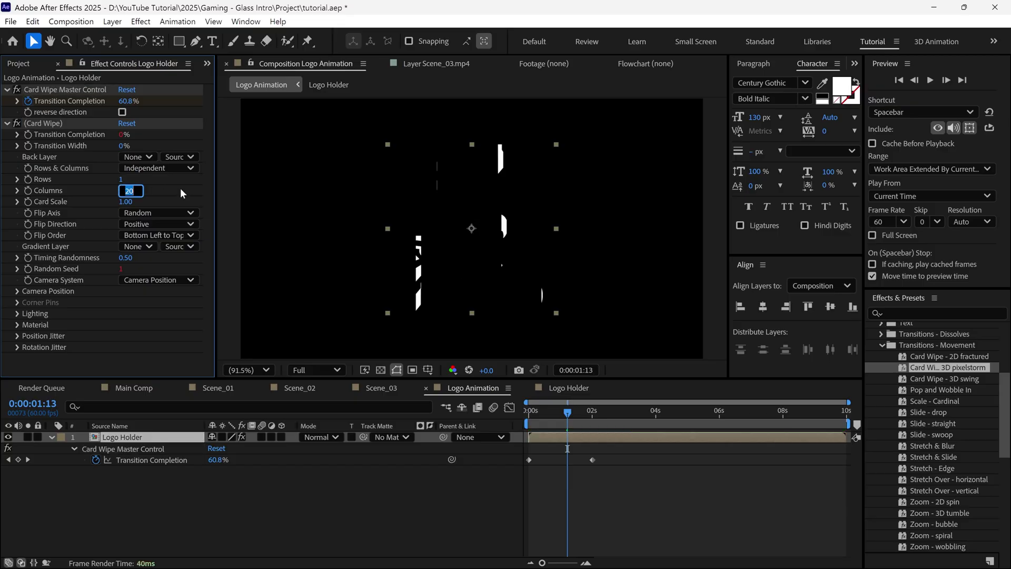
pyautogui.write('98')
pyautogui.press('Return')
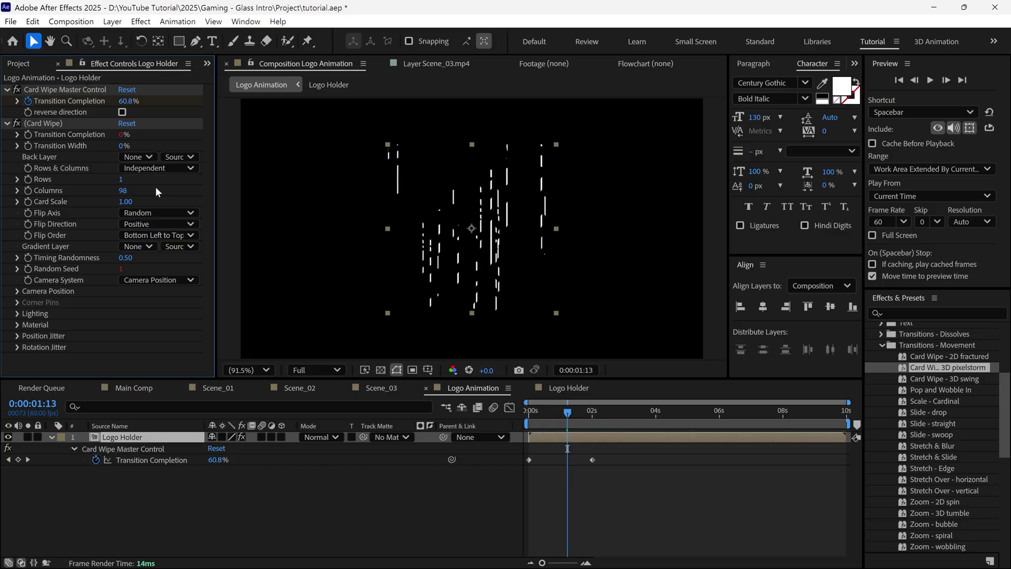
pyautogui.click(145, 216)
pyautogui.click(149, 242)
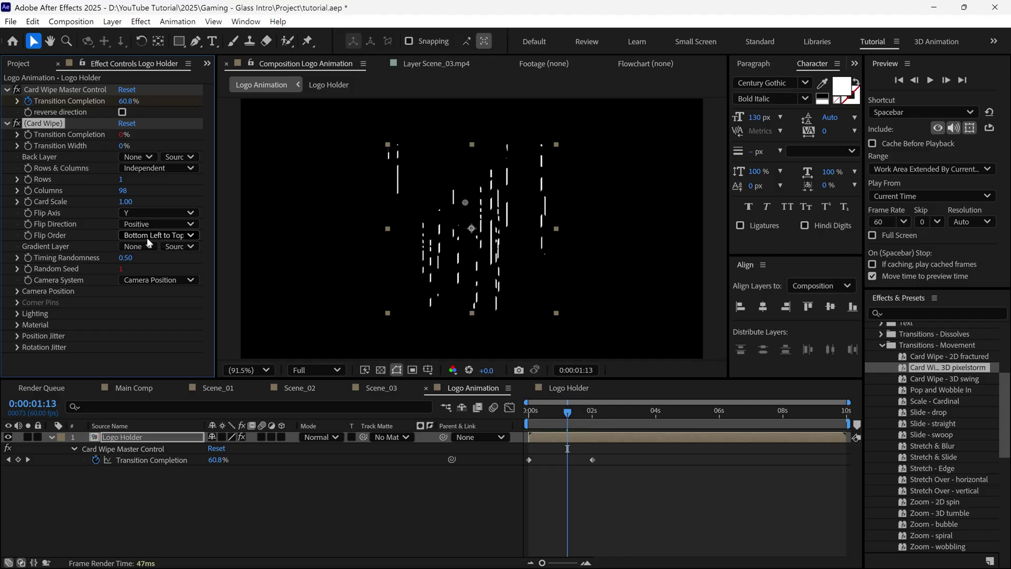
# - Remove the camera Y Rotation expression to reset it to 0° and set Z Position to 2.36
pyautogui.click(16, 291)
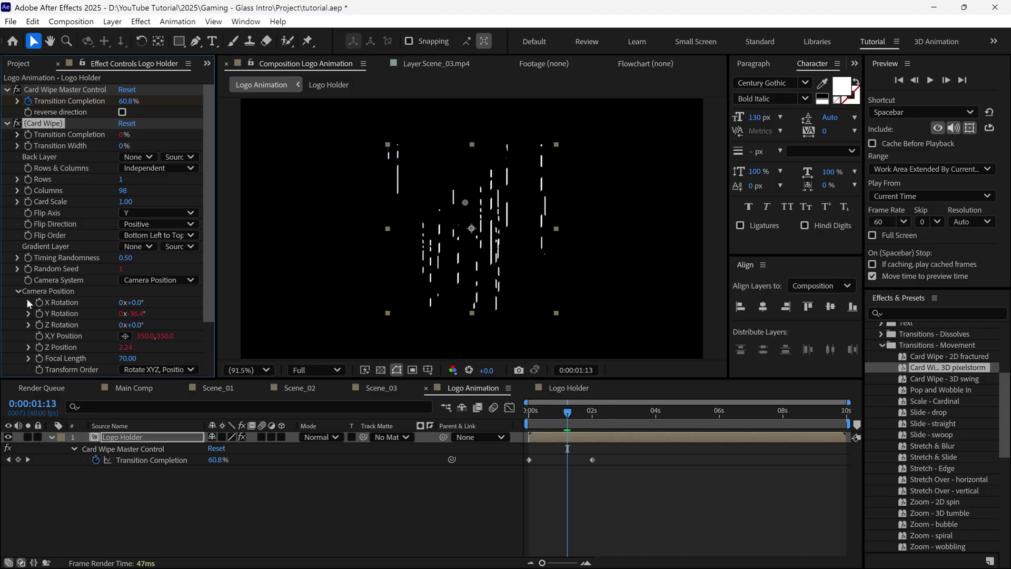
pyautogui.press('alt')
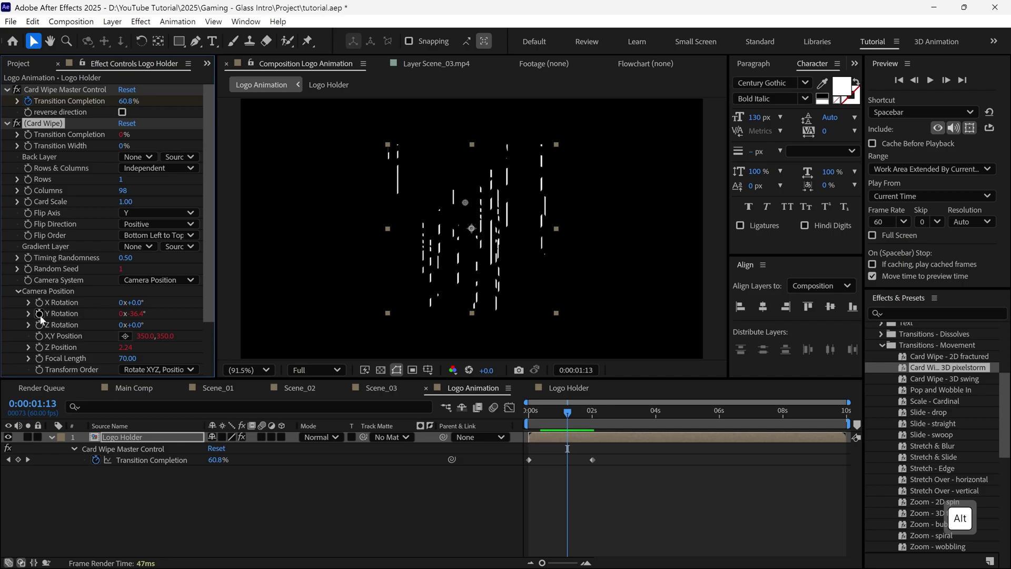
pyautogui.keyDown('alt'); pyautogui.click(40, 315); pyautogui.keyUp('alt')
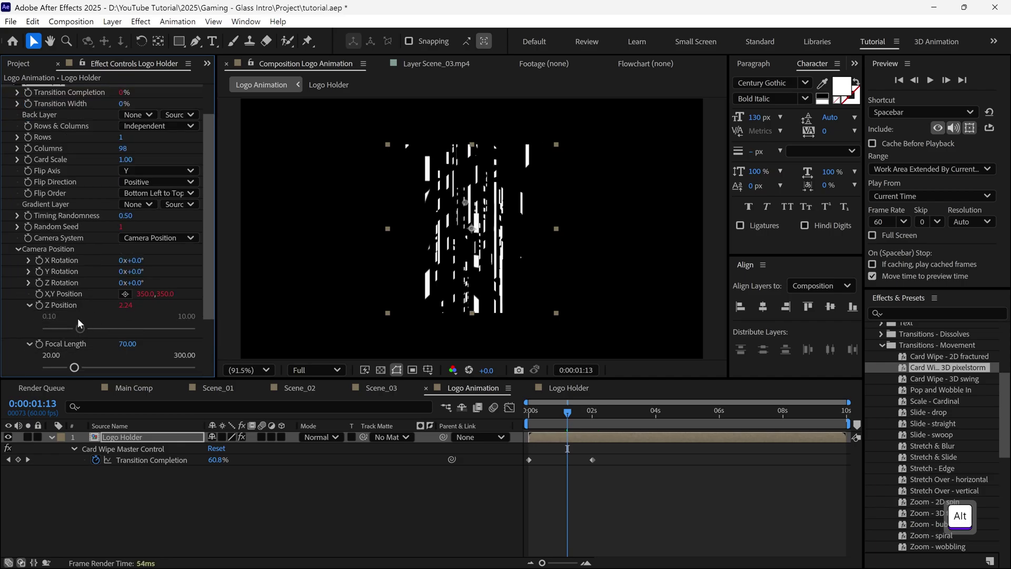
pyautogui.moveTo(567, 427); pyautogui.dragTo(528, 431)
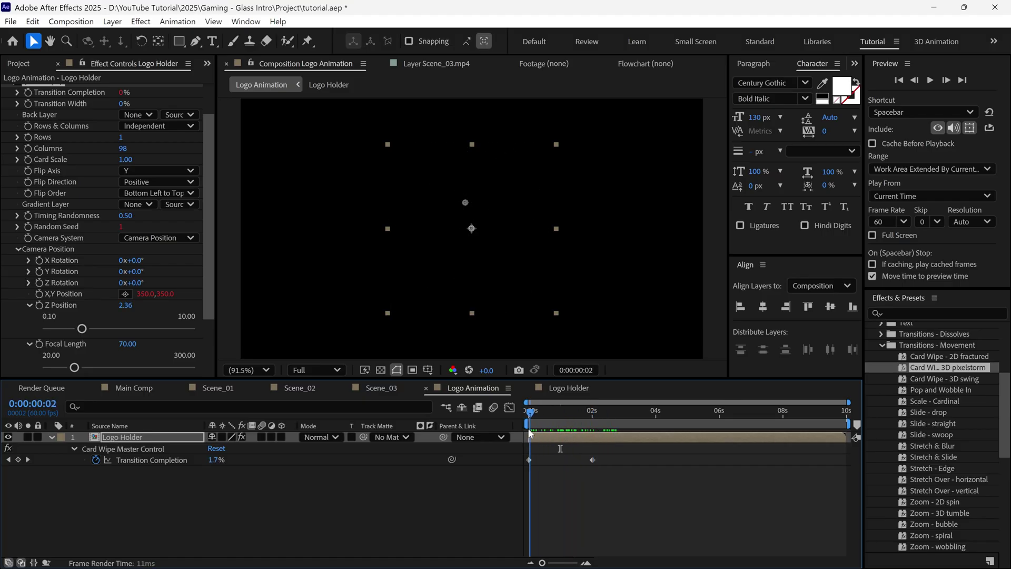
# - Apply Easy Ease to the final Transition Completion keyframe and lengthen its incoming influence in the Graph Editor
pyautogui.click(593, 460)
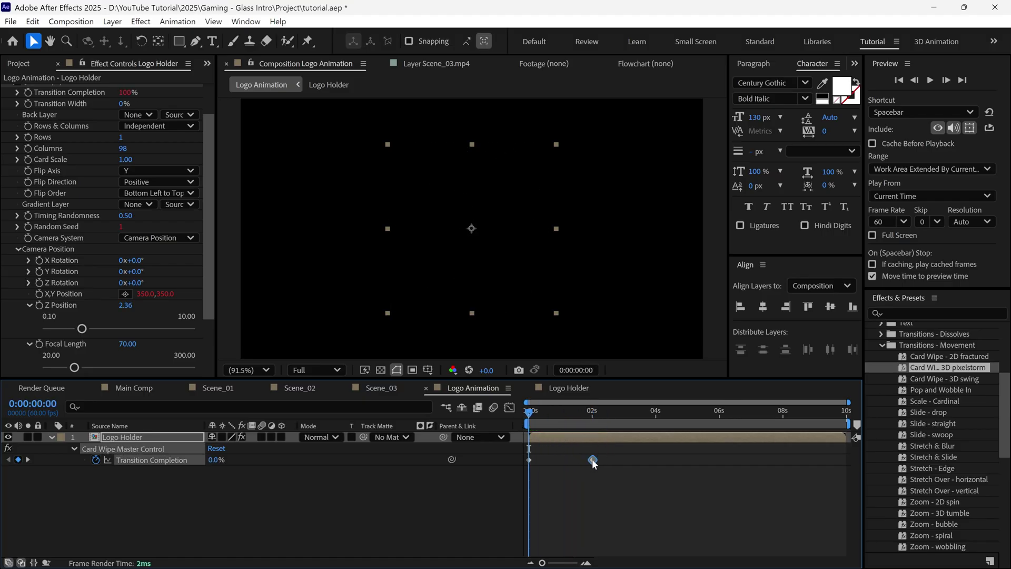
pyautogui.rightClick(593, 460)
pyautogui.moveTo(653, 450)
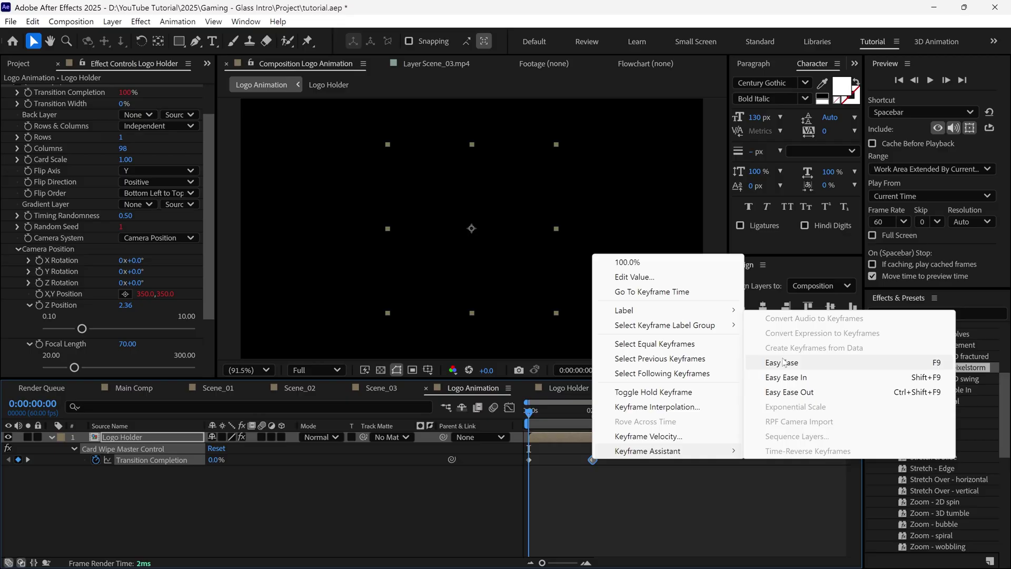
pyautogui.click(784, 362)
pyautogui.click(509, 408)
pyautogui.moveTo(546, 421); pyautogui.dragTo(582, 421)
pyautogui.moveTo(581, 508); pyautogui.dragTo(565, 509)
# - Return to the layer bars, preview the logo wipe from the start, and collapse Logo Holder
pyautogui.hotkey('shift', 'F3')
pyautogui.press('Home')
pyautogui.press('space')
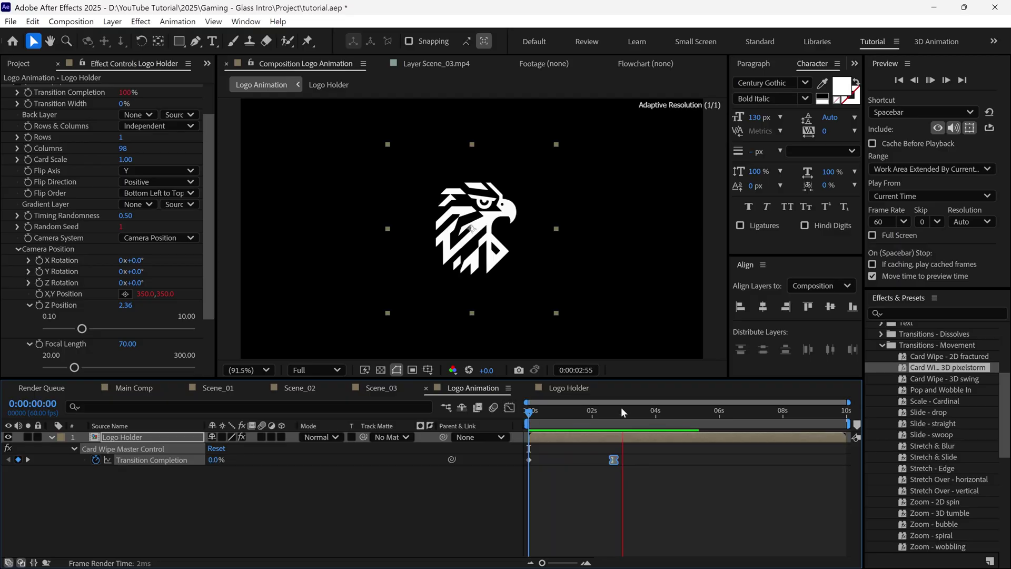
pyautogui.press('space')
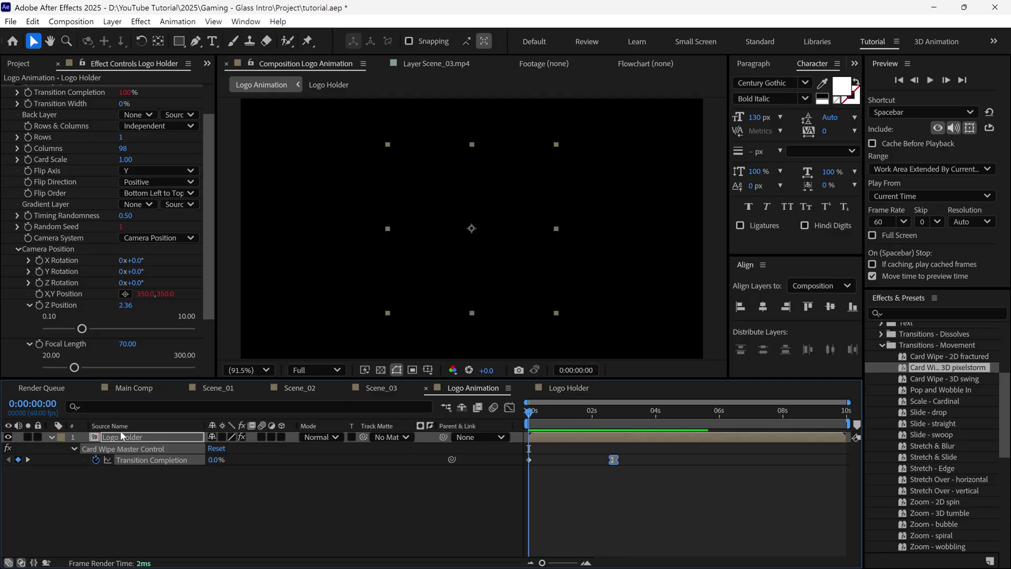
pyautogui.click(51, 441)
# - Pre-compose the Logo Holder layer into a new composition named Logo Effect
pyautogui.rightClick(162, 440)
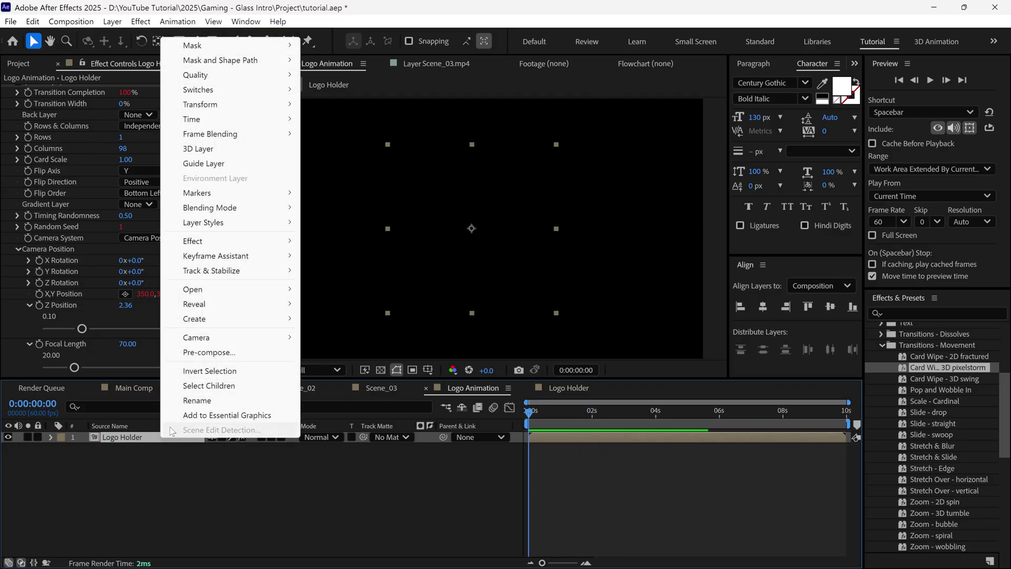
pyautogui.click(205, 352)
pyautogui.write('Logo E')
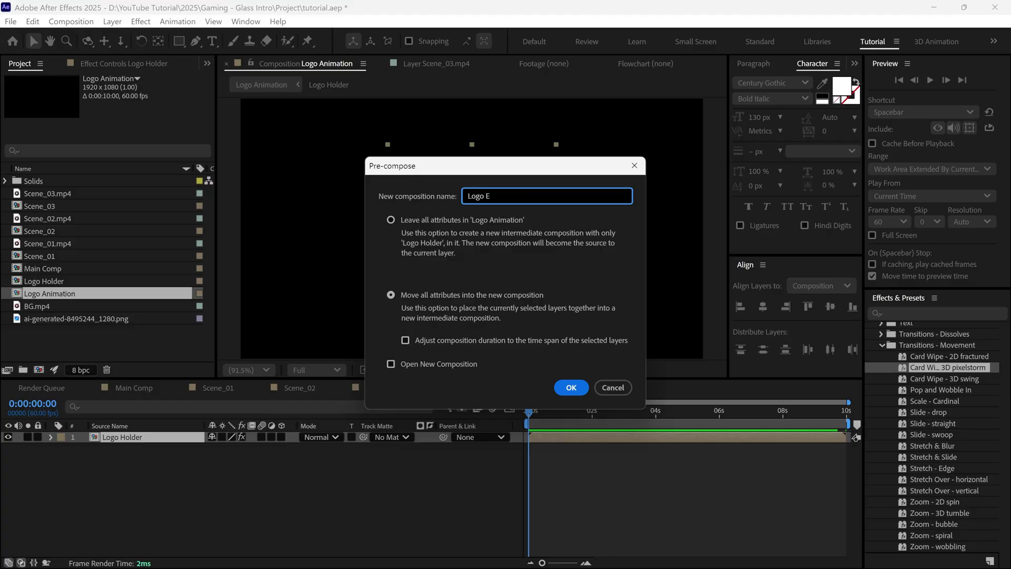
pyautogui.write('ffect')
pyautogui.click(572, 387)
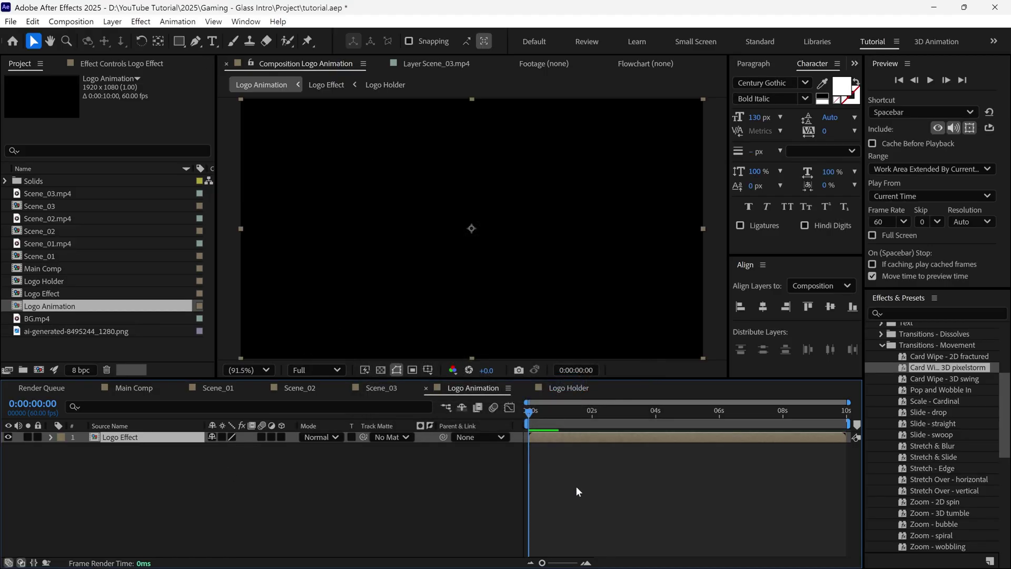
# - Apply Venetian Blinds to Logo Effect and keyframe Transition Completion with Width 60 where the logo is fully shown
pyautogui.click(909, 311)
pyautogui.write('ve')
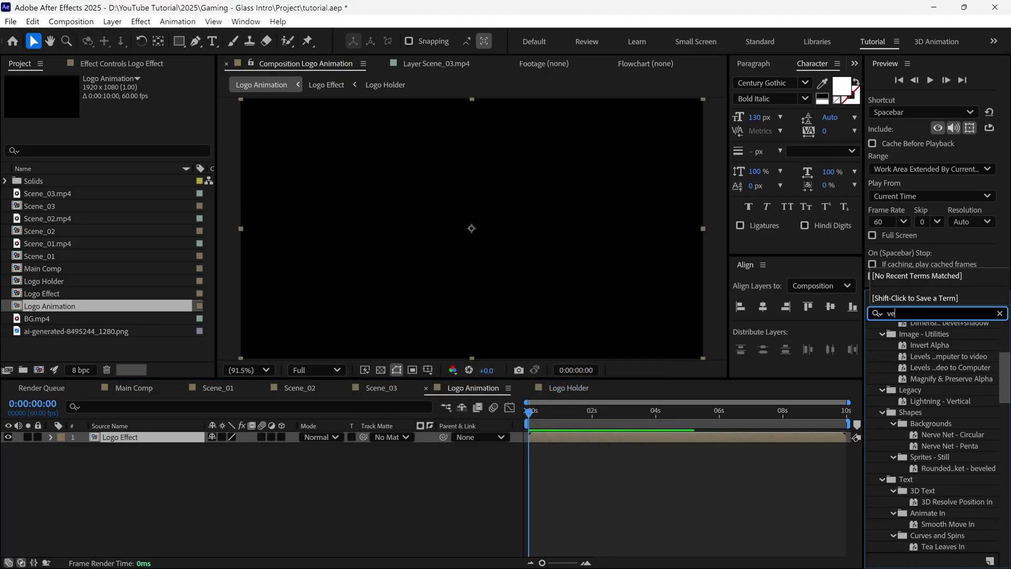
pyautogui.write('ne')
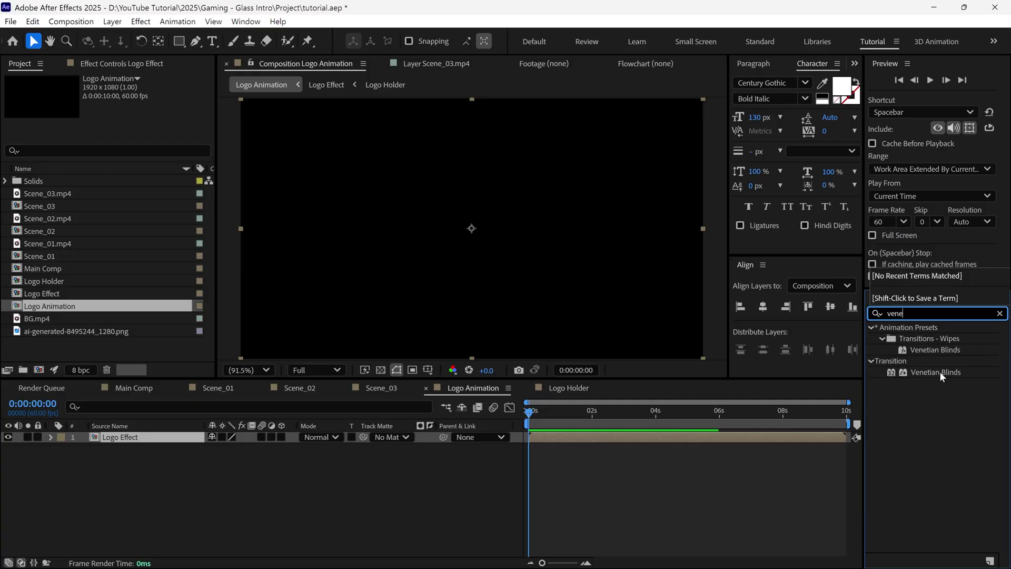
pyautogui.moveTo(940, 371); pyautogui.dragTo(160, 437)
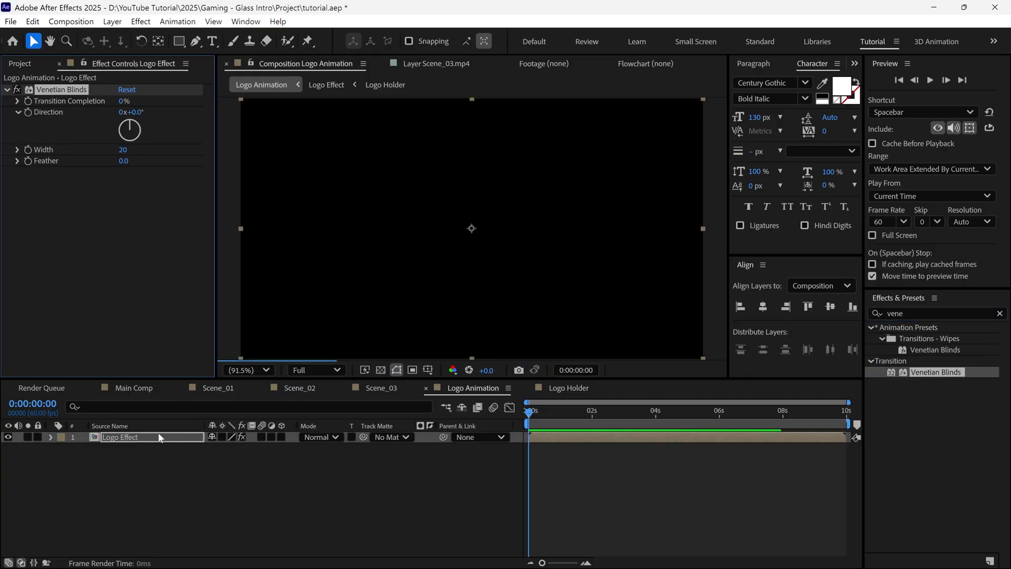
pyautogui.moveTo(534, 421); pyautogui.dragTo(617, 435)
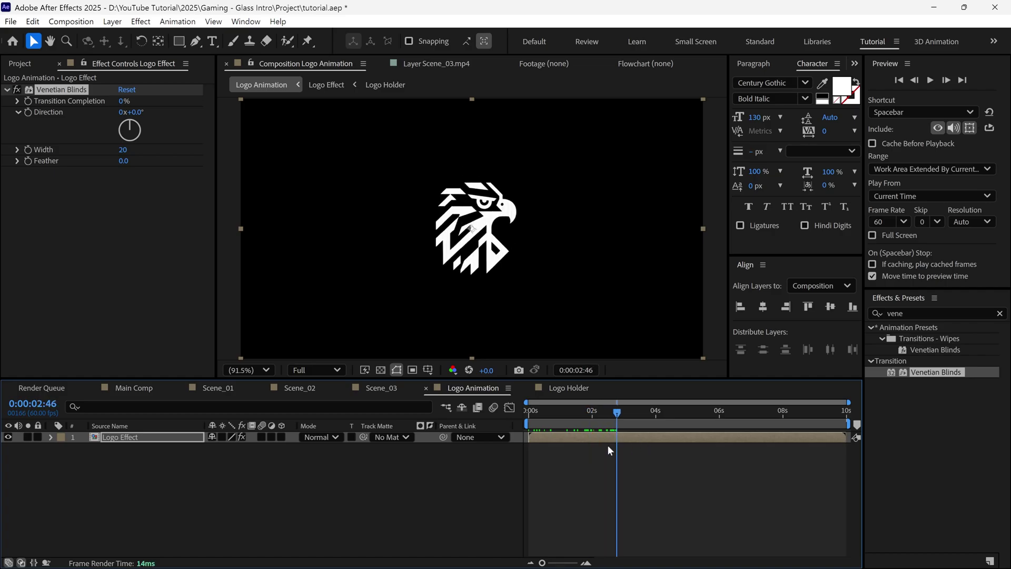
pyautogui.click(30, 97)
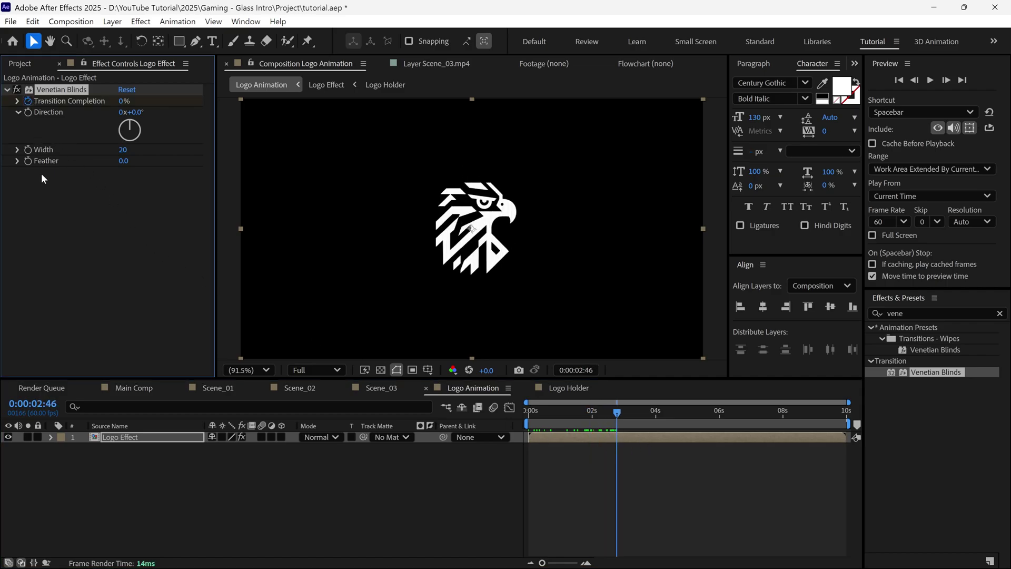
pyautogui.click(123, 150)
pyautogui.write('60')
pyautogui.press('Return')
# - At the start, set Transition Completion to 100% and Width to 30 so the blinds reveal the logo
pyautogui.press('u')
pyautogui.moveTo(614, 415); pyautogui.dragTo(521, 433)
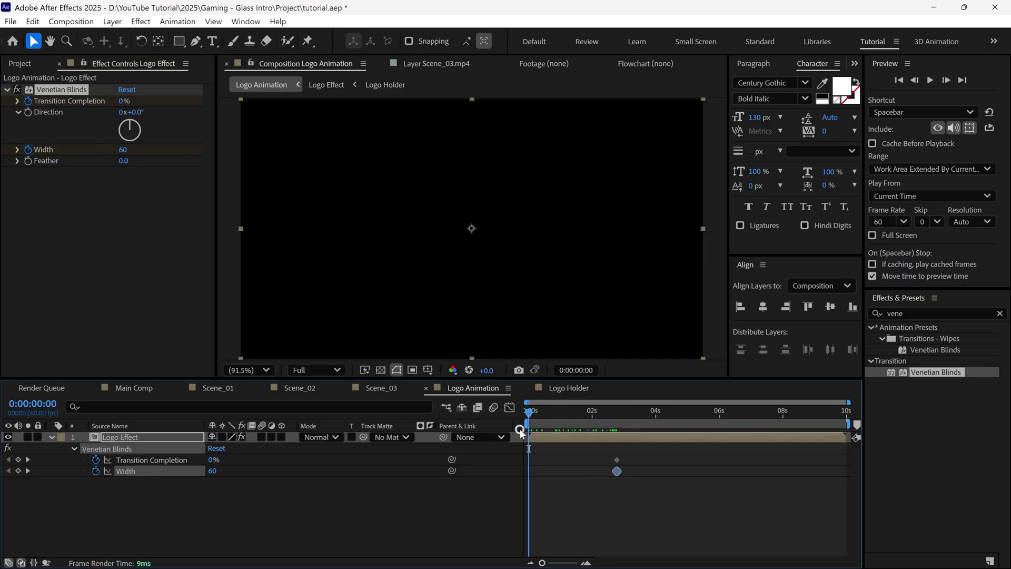
pyautogui.moveTo(123, 106); pyautogui.dragTo(172, 105)
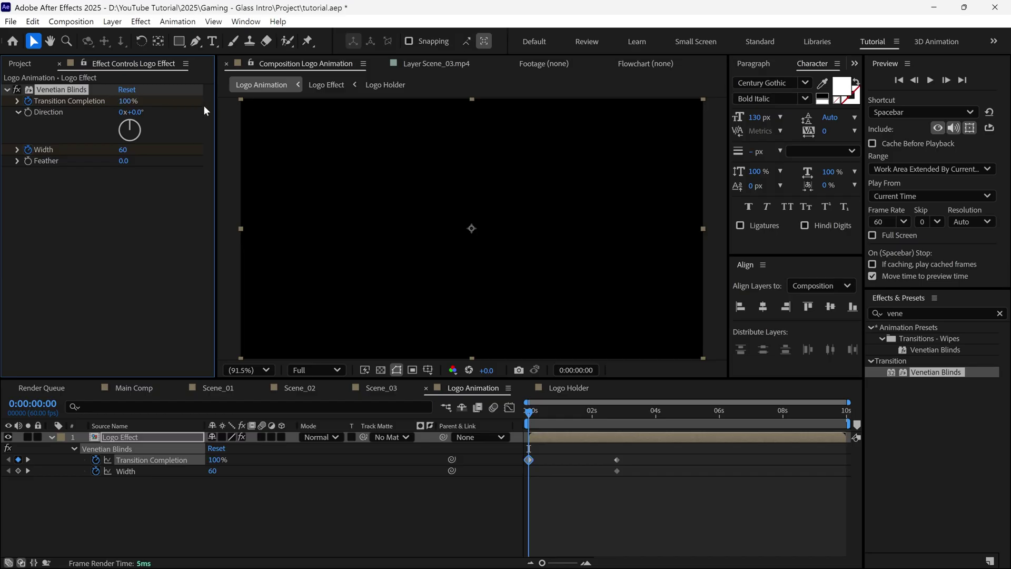
pyautogui.click(124, 150)
pyautogui.click(179, 240)
pyautogui.moveTo(529, 416); pyautogui.dragTo(533, 452)
# - Apply Easy Ease to both end keyframes of the blinds and preview the logo reveal
pyautogui.moveTo(648, 454); pyautogui.dragTo(601, 482)
pyautogui.rightClick(616, 461)
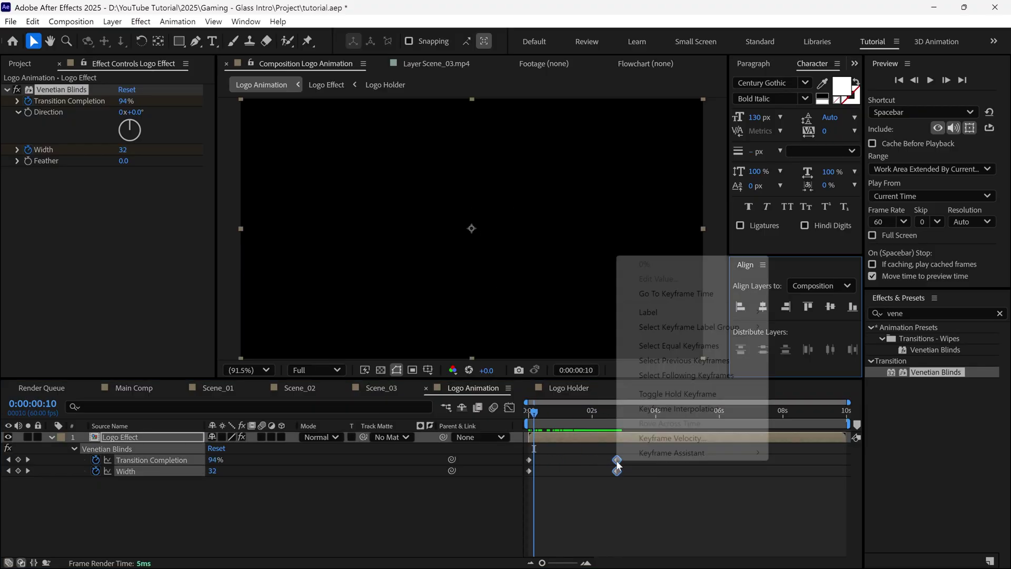
pyautogui.moveTo(658, 457)
pyautogui.click(814, 364)
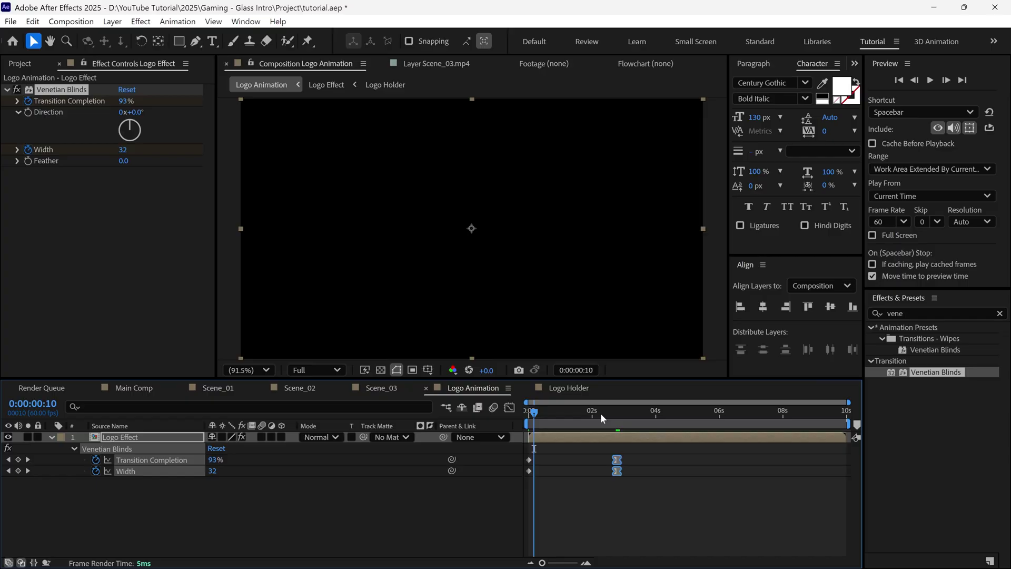
pyautogui.moveTo(537, 412)
pyautogui.mouseDown()
pyautogui.moveTo(614, 418)
pyautogui.moveTo(528, 416)
pyautogui.mouseUp()
pyautogui.press('space')
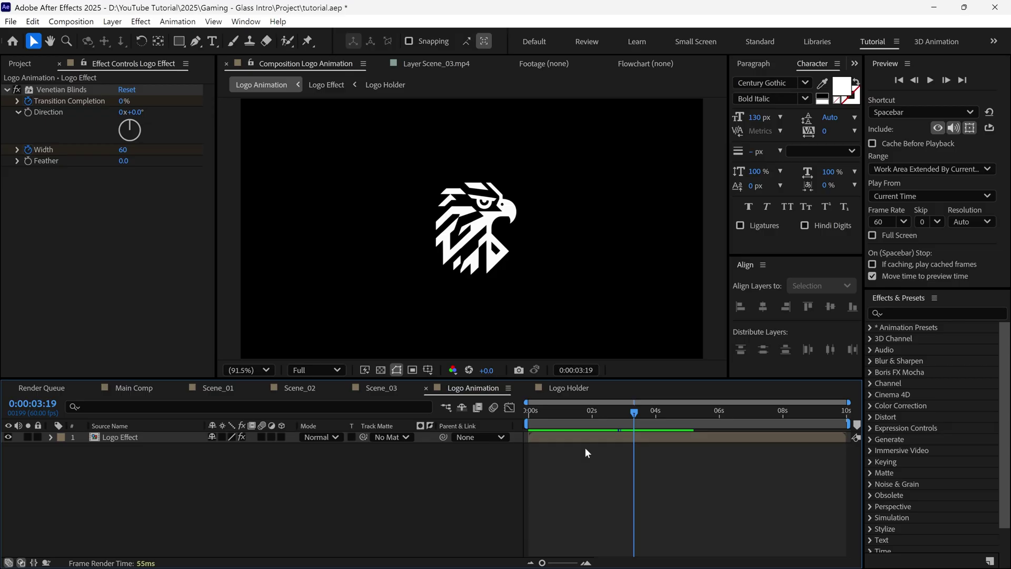
# - Add BG.mp4 beneath the logo and keyframe its Opacity fading in from 0 to 100
pyautogui.click(36, 65)
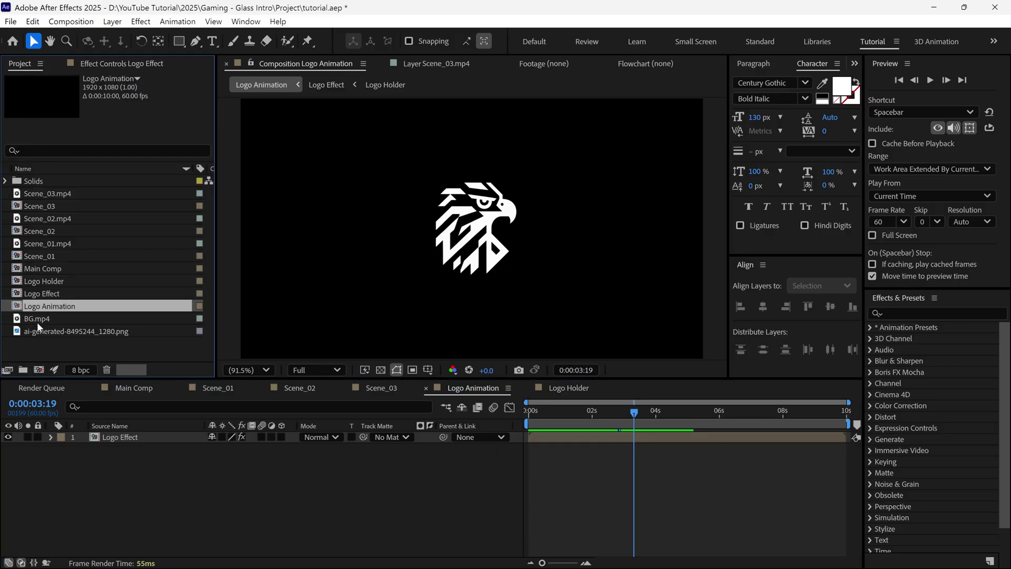
pyautogui.moveTo(37, 319); pyautogui.dragTo(61, 465)
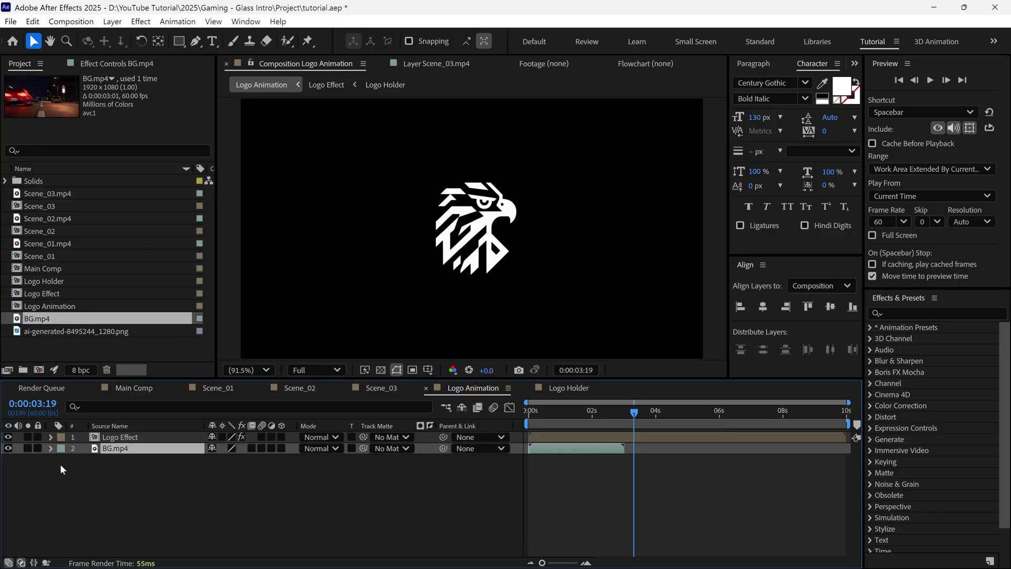
pyautogui.click(523, 424)
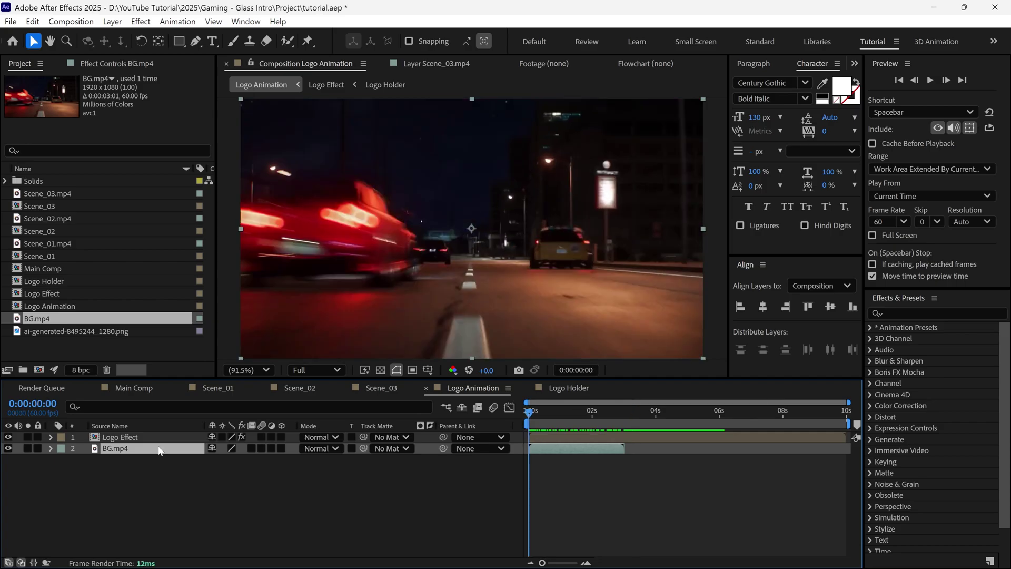
pyautogui.moveTo(222, 461); pyautogui.dragTo(248, 459)
pyautogui.click(548, 414)
pyautogui.moveTo(548, 414)
pyautogui.mouseDown()
pyautogui.moveTo(617, 420)
pyautogui.moveTo(525, 432)
pyautogui.moveTo(542, 431)
pyautogui.mouseUp()
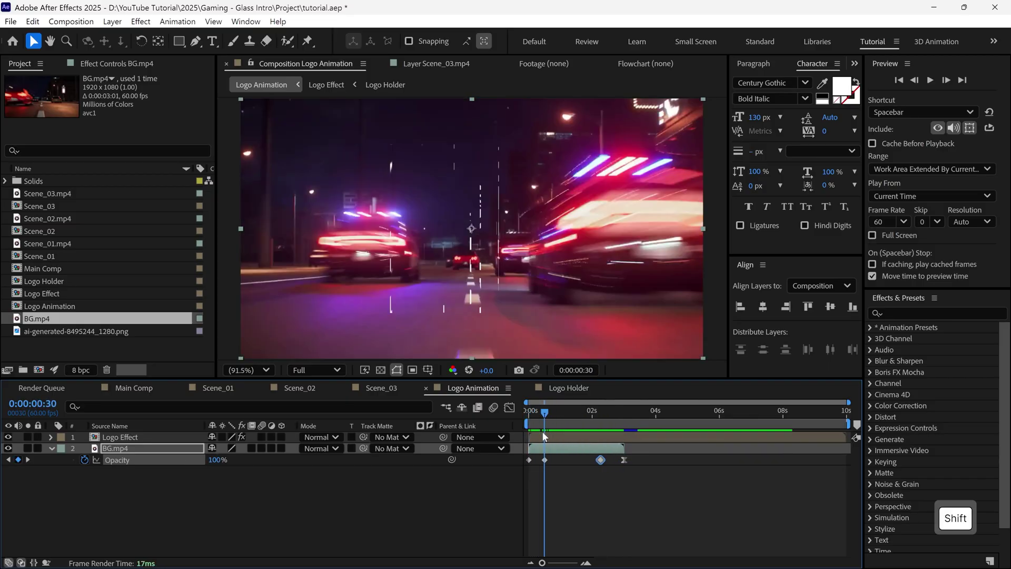
# - Apply Gaussian Blur to BG.mp4, raise the Blurriness keyframe to 11.9, and preview until 0:00:03:44
pyautogui.click(904, 314)
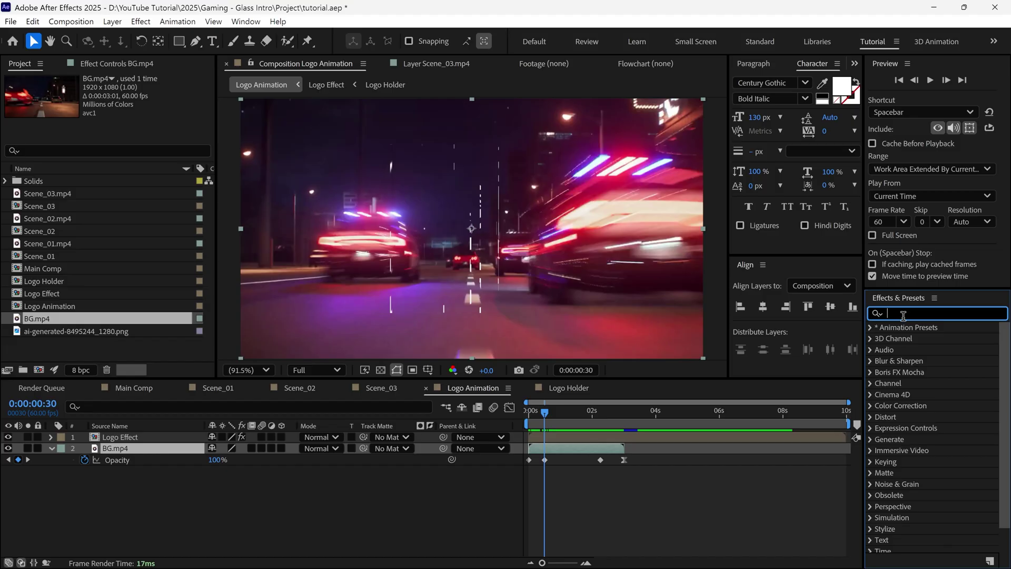
pyautogui.write('ga')
pyautogui.click(919, 374)
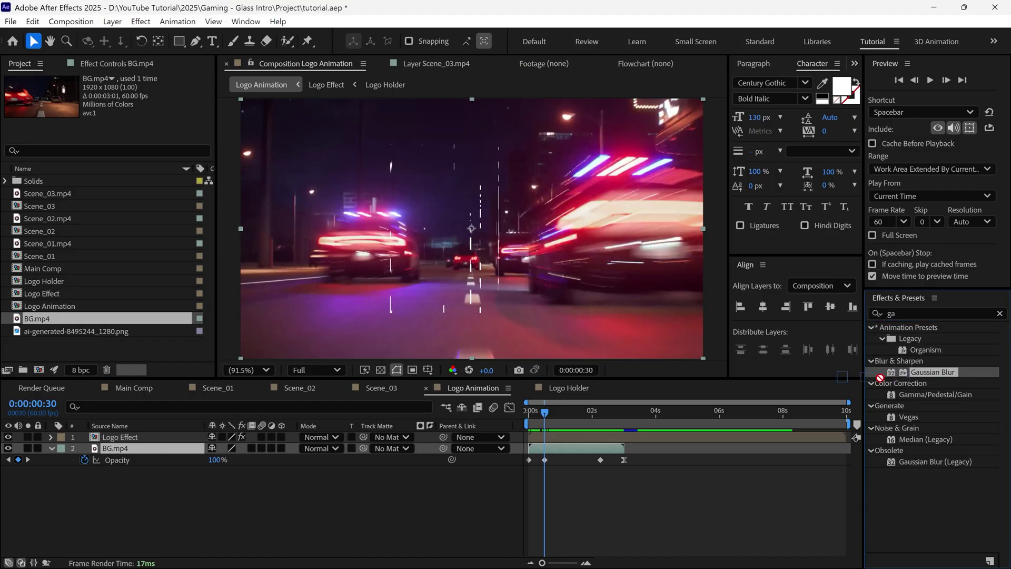
pyautogui.moveTo(880, 378); pyautogui.dragTo(138, 448)
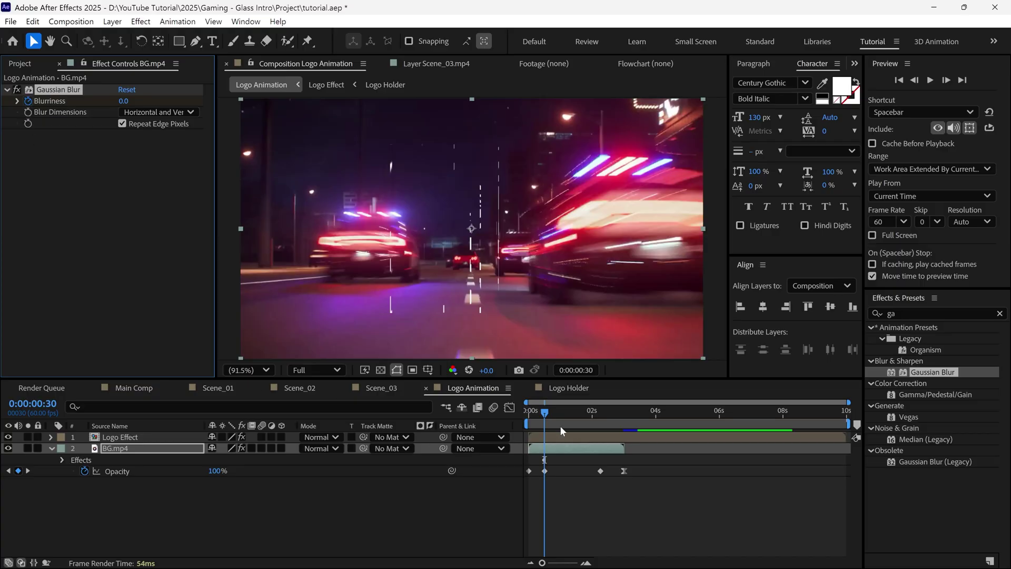
pyautogui.moveTo(554, 414); pyautogui.dragTo(561, 413)
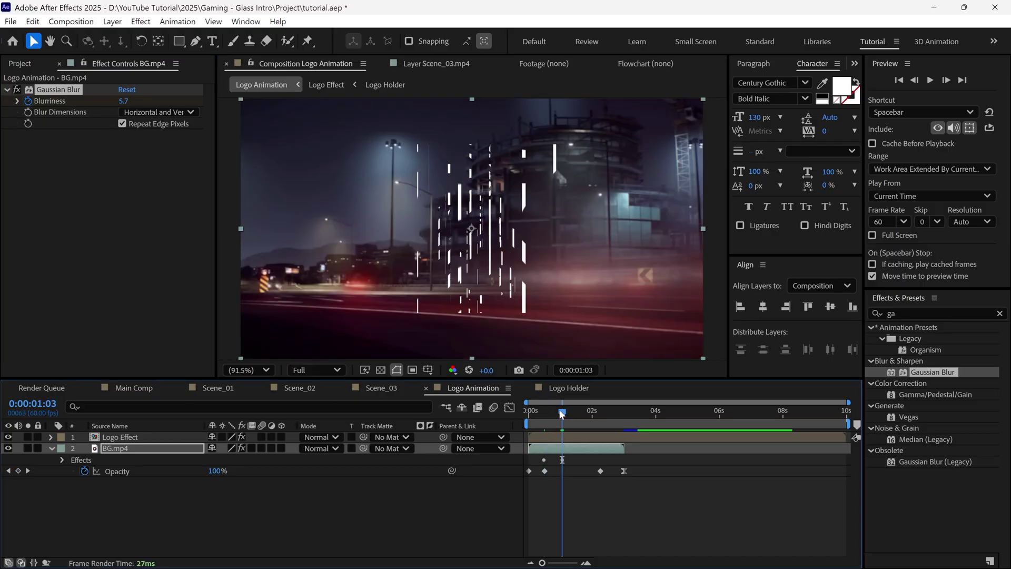
pyautogui.press('u')
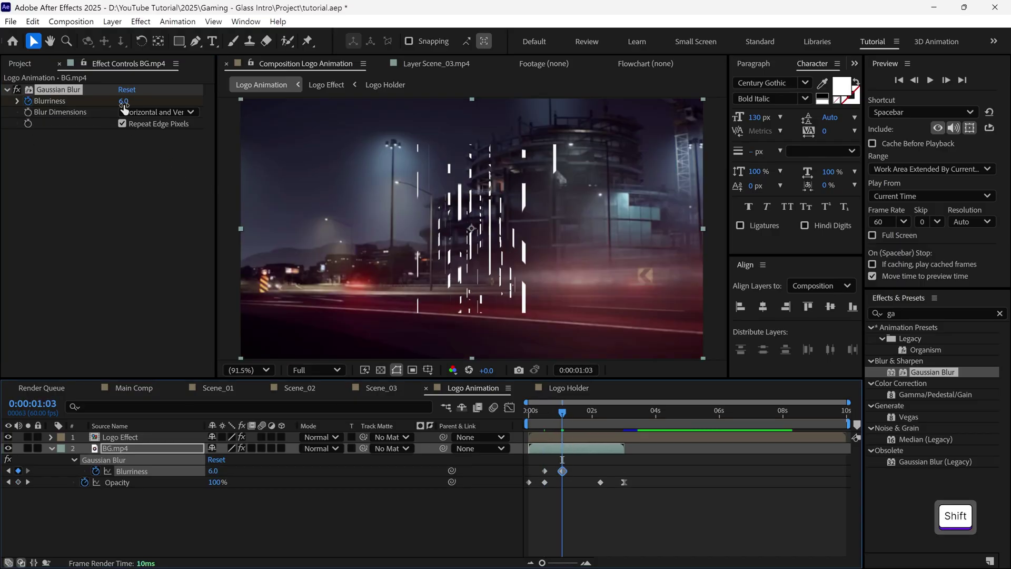
pyautogui.moveTo(124, 108); pyautogui.dragTo(168, 112)
pyautogui.press('space')
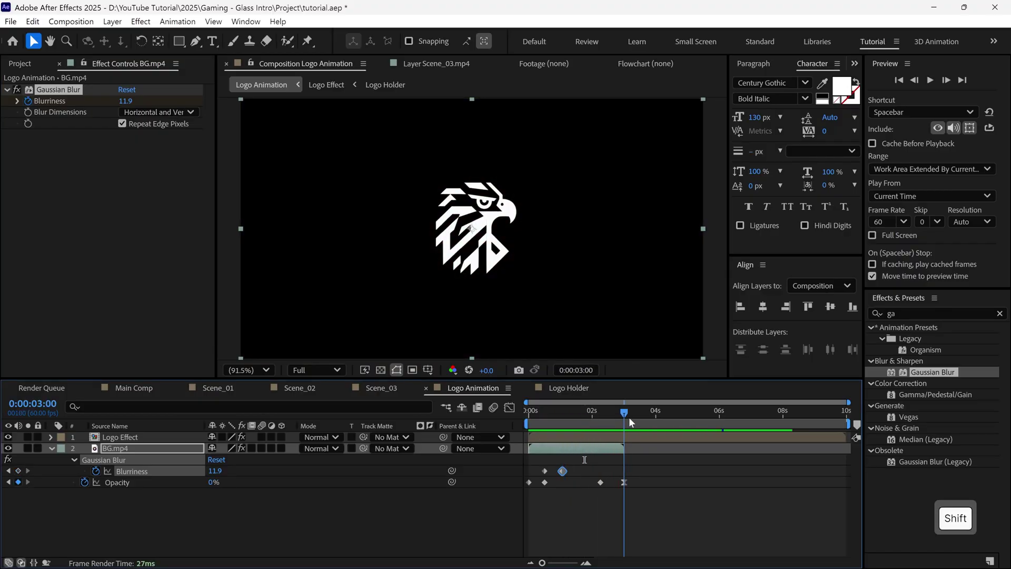
pyautogui.click(649, 412)
# - End the work area here and trim Logo Animation to it (about 0:00:03:44), then preview
pyautogui.press('n')
pyautogui.rightClick(643, 424)
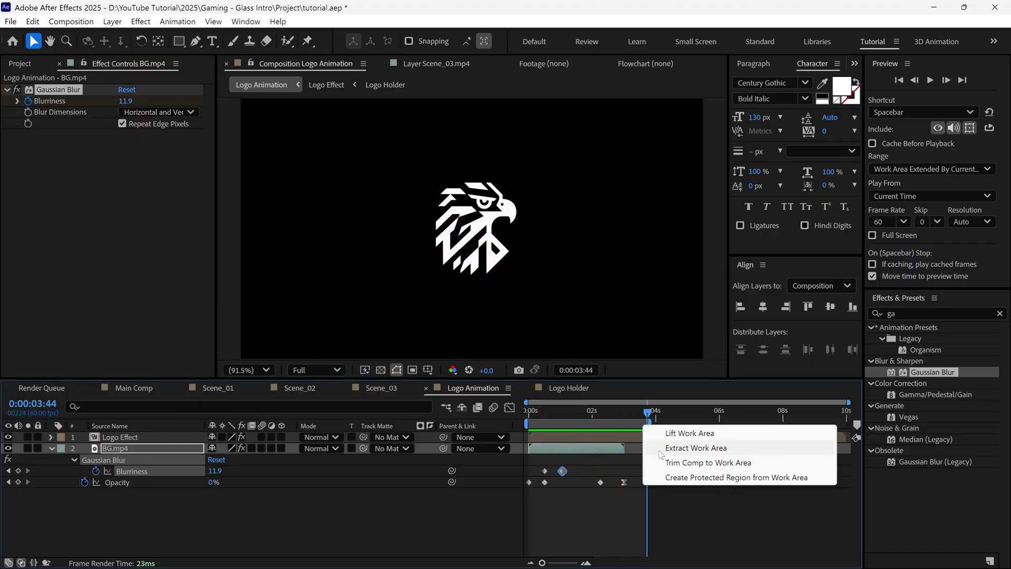
pyautogui.click(685, 461)
pyautogui.press('space')
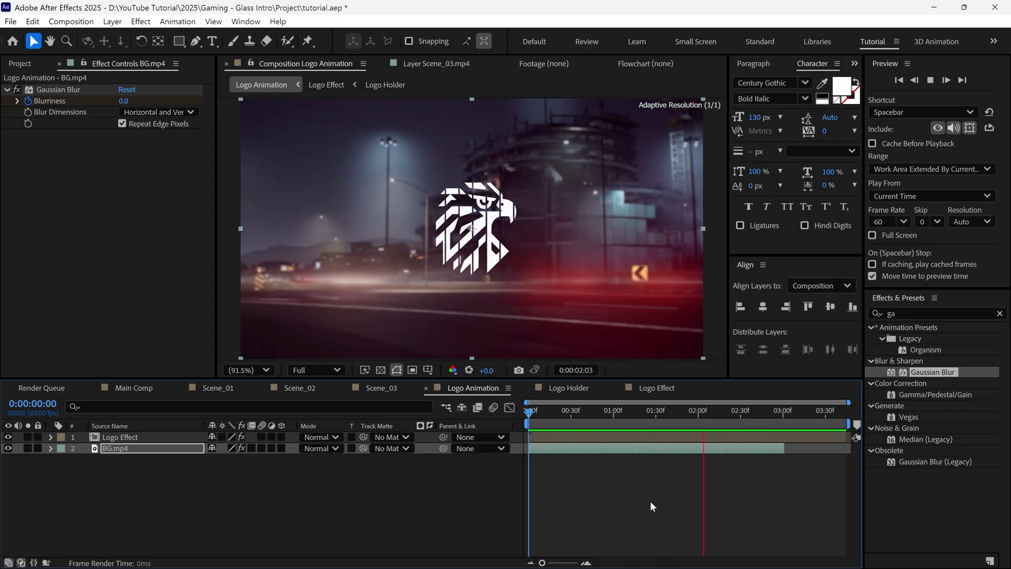
pyautogui.click(174, 453)
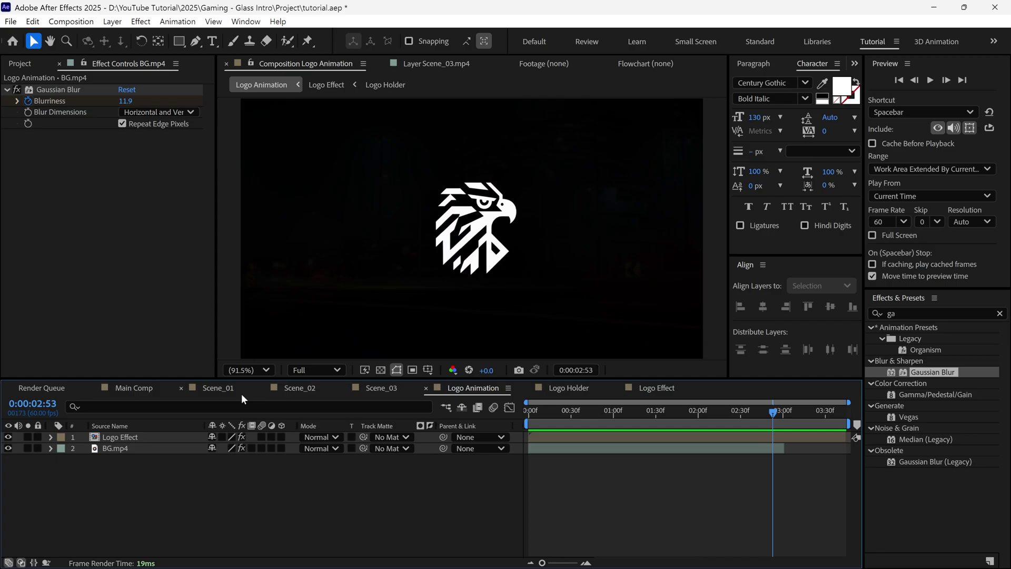
# - Copy Scene_01's blur adjustment layer 10 and paste it into Logo Animation at 0:00:00:34
pyautogui.click(227, 391)
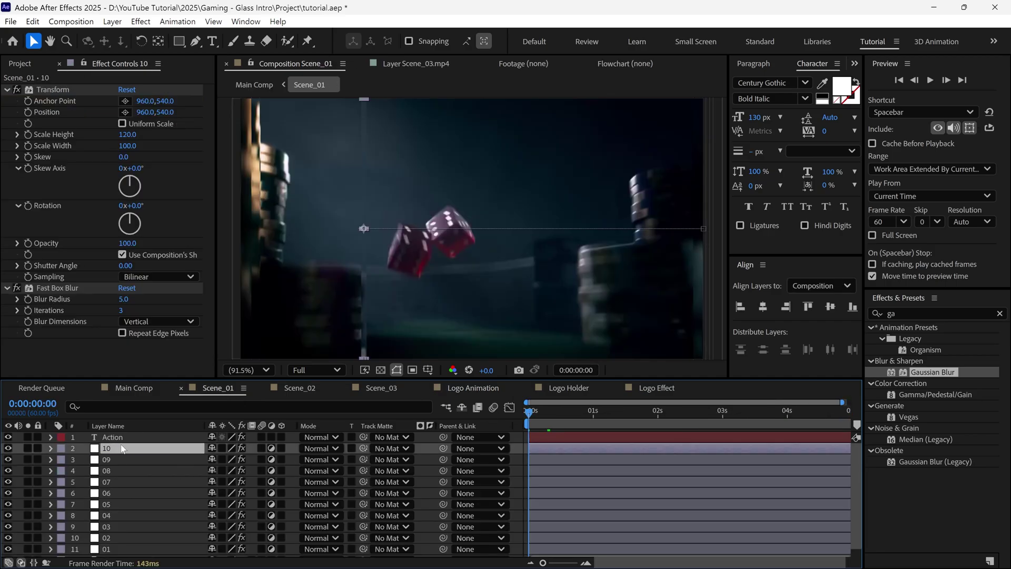
pyautogui.hotkey('ctrl', 'c')
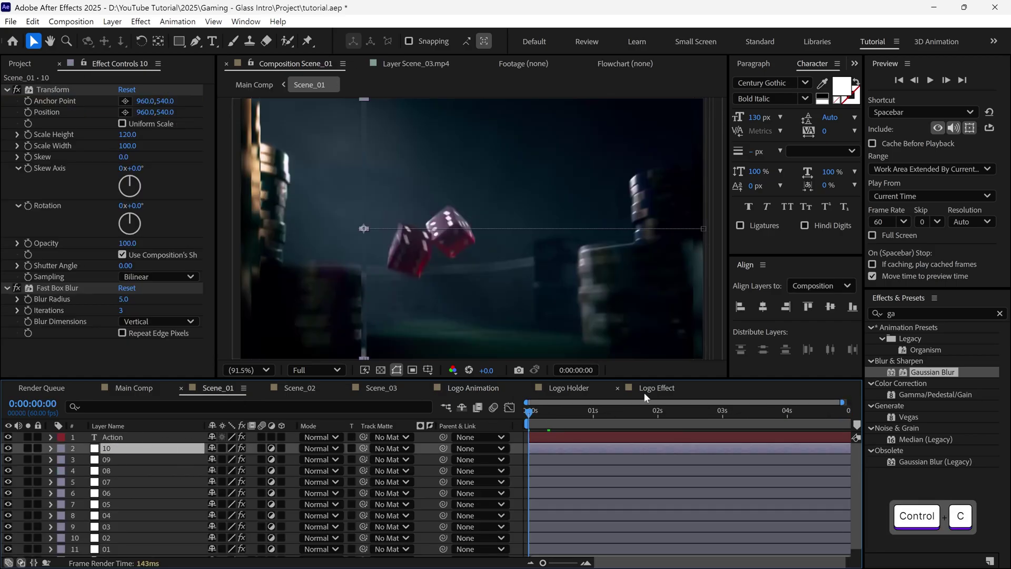
pyautogui.click(468, 390)
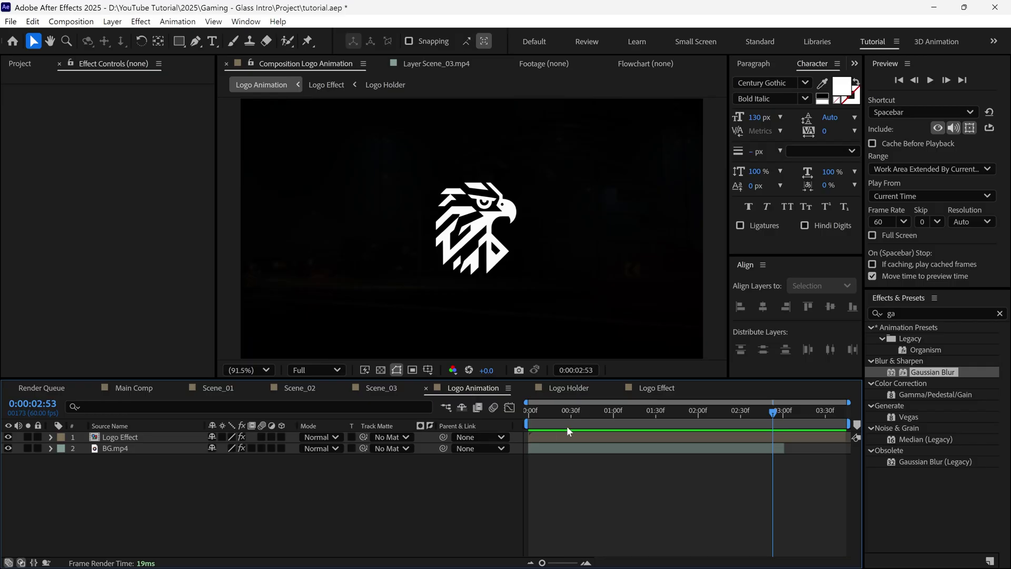
pyautogui.click(576, 415)
pyautogui.hotkey('ctrl', 'v')
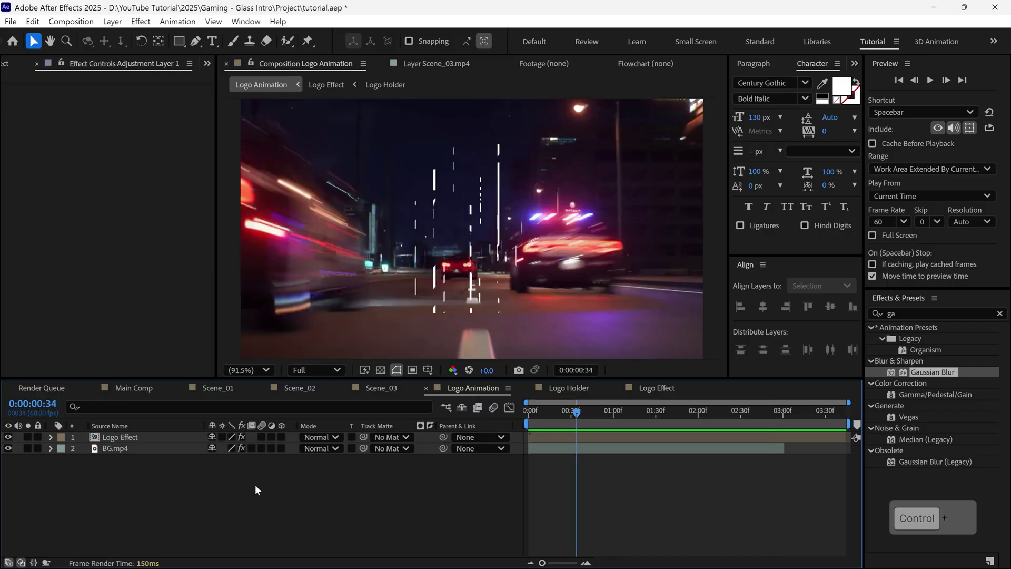
# - Keyframe the pasted layer's Position to slide left across the frame, ending at the comp end
pyautogui.press('p')
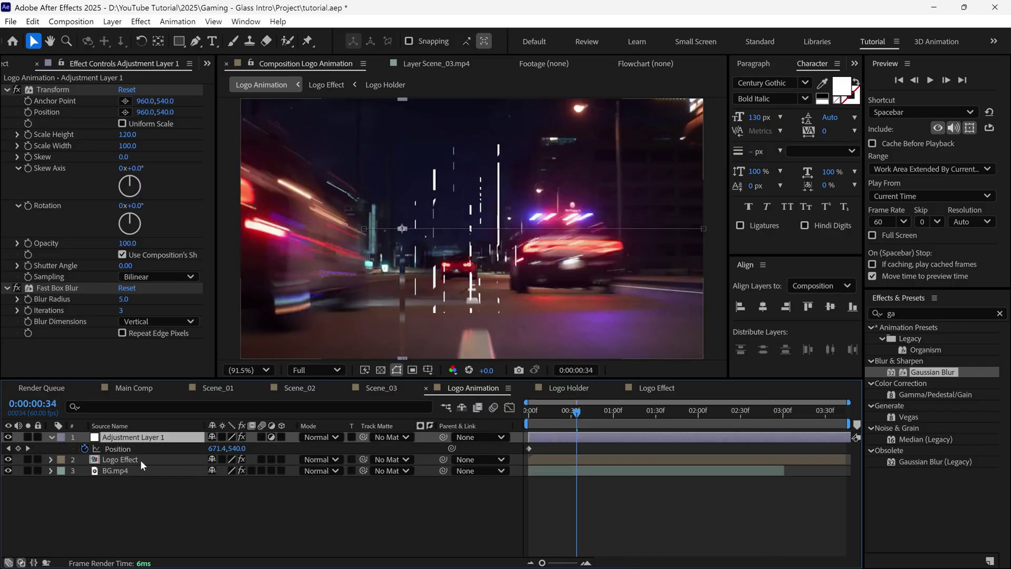
pyautogui.click(81, 446)
pyautogui.moveTo(395, 335); pyautogui.dragTo(475, 324)
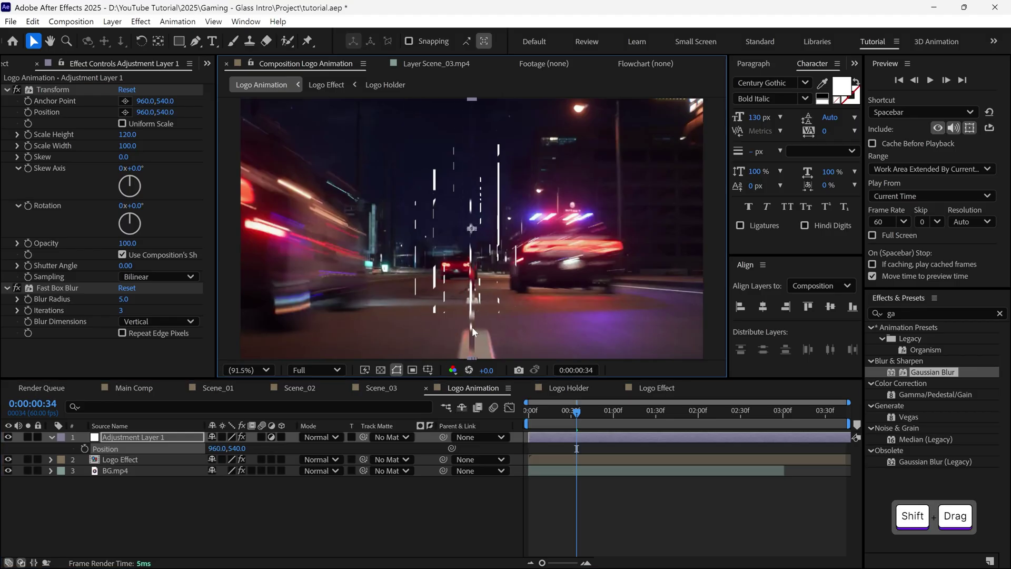
pyautogui.click(84, 448)
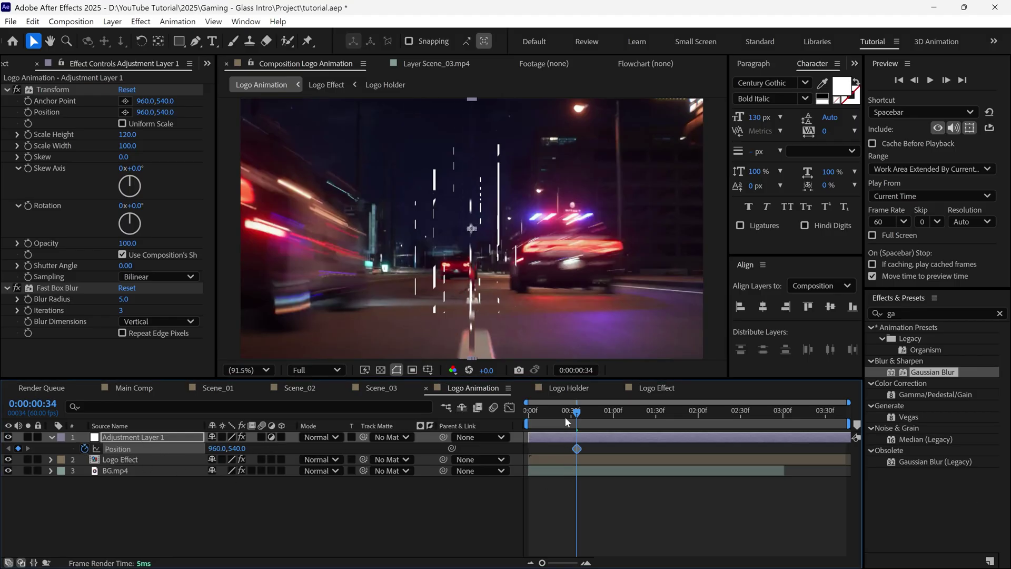
pyautogui.press('space')
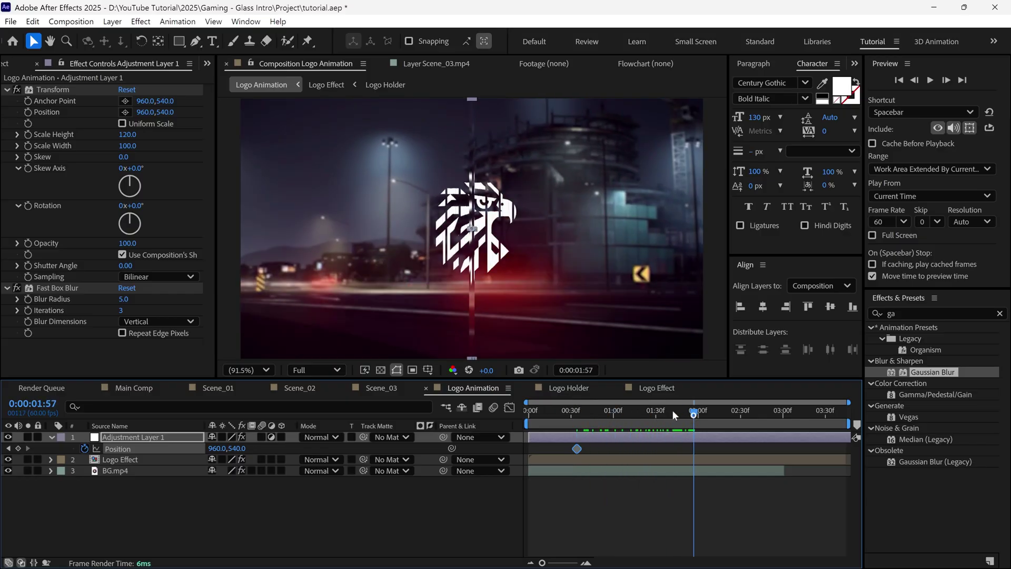
pyautogui.moveTo(473, 316); pyautogui.dragTo(327, 316)
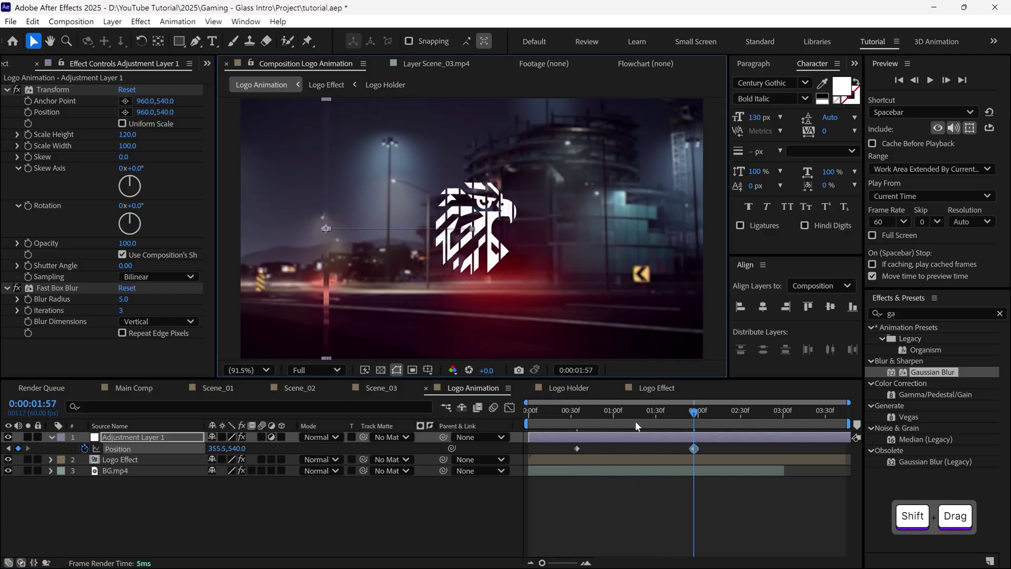
pyautogui.moveTo(694, 411); pyautogui.dragTo(659, 419)
pyautogui.moveTo(694, 448); pyautogui.dragTo(846, 448)
pyautogui.moveTo(632, 416); pyautogui.dragTo(613, 425)
# - Duplicate the adjustment layer repeatedly, shifting copies left and right, and preview the staggered glitch bars
pyautogui.hotkey('ctrl', 'd')
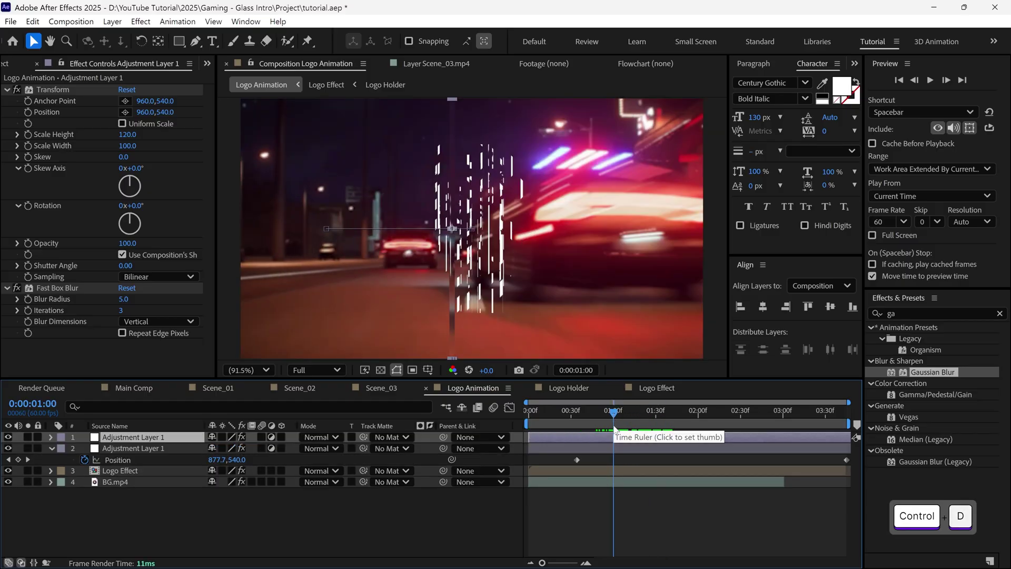
pyautogui.moveTo(609, 418); pyautogui.dragTo(861, 439)
pyautogui.press('j')
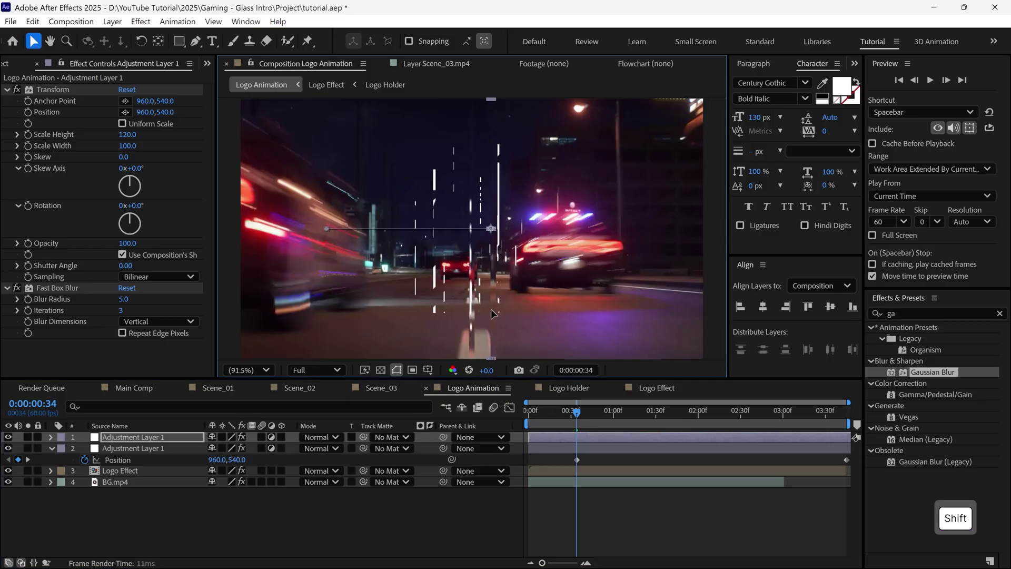
pyautogui.hotkey('ctrl', 'd')
pyautogui.moveTo(491, 329); pyautogui.dragTo(448, 327)
pyautogui.hotkey('ctrl', 'd')
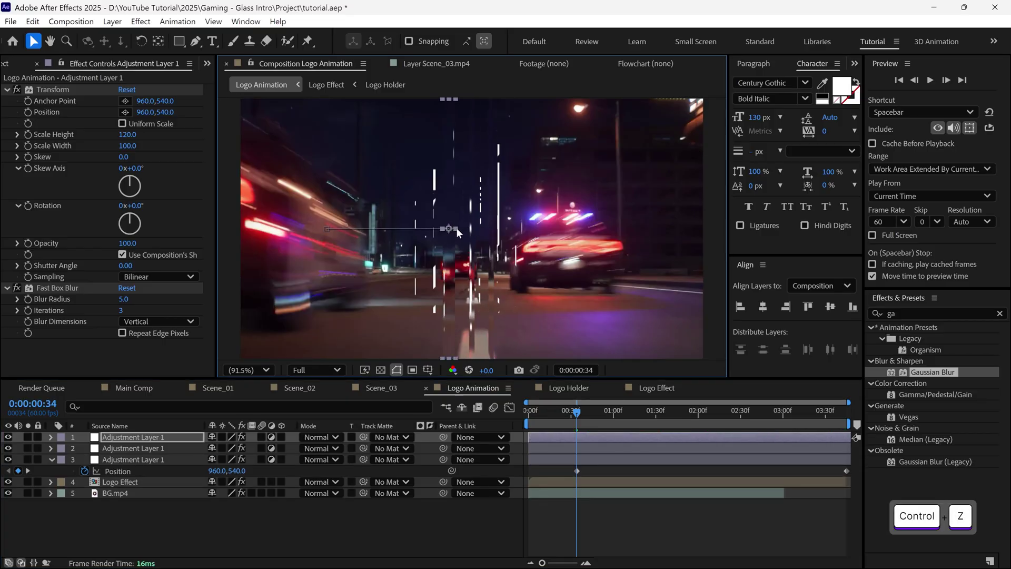
pyautogui.moveTo(471, 292); pyautogui.dragTo(522, 290)
pyautogui.hotkey('ctrl', 'd')
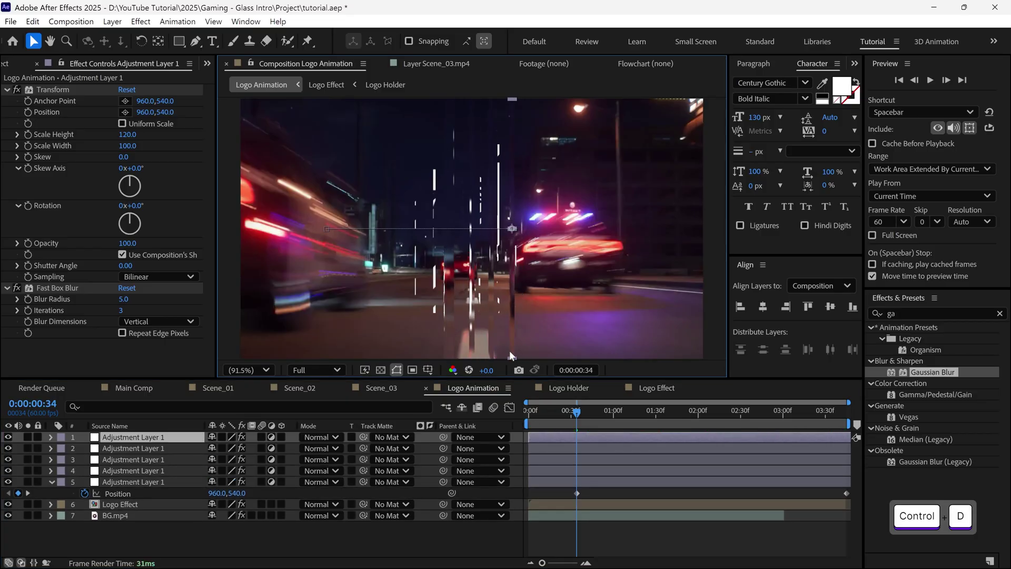
pyautogui.press('space')
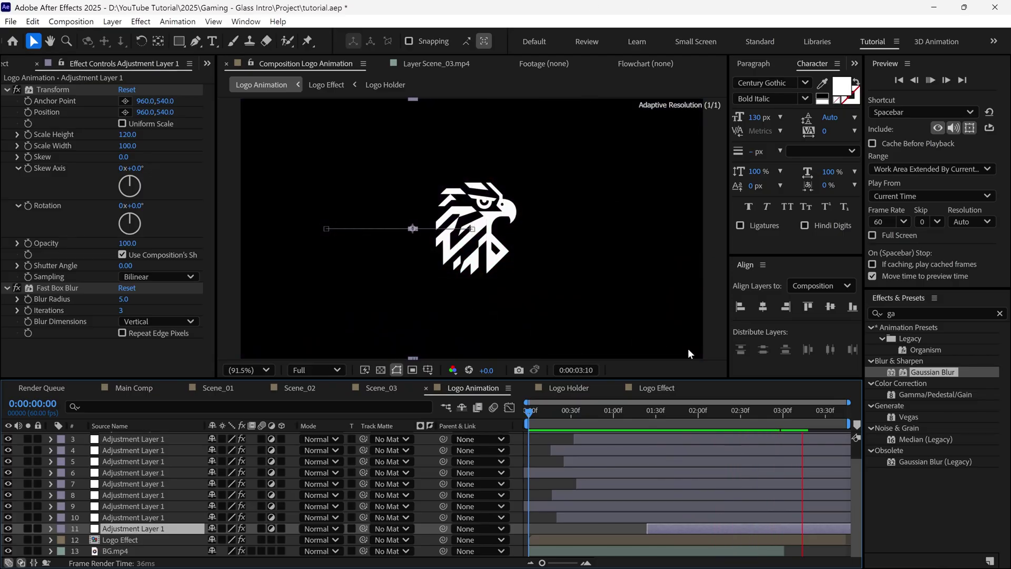
# - Drag the Logo Animation comp from the Project panel into Main Comp after Scene_03
pyautogui.click(133, 389)
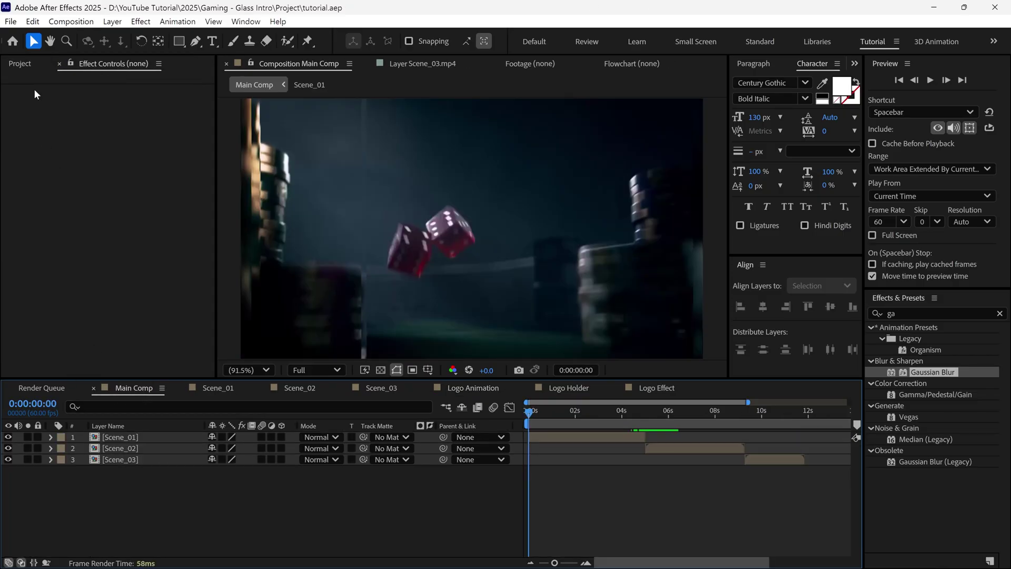
pyautogui.click(20, 64)
pyautogui.click(50, 306)
pyautogui.moveTo(50, 306); pyautogui.dragTo(825, 490)
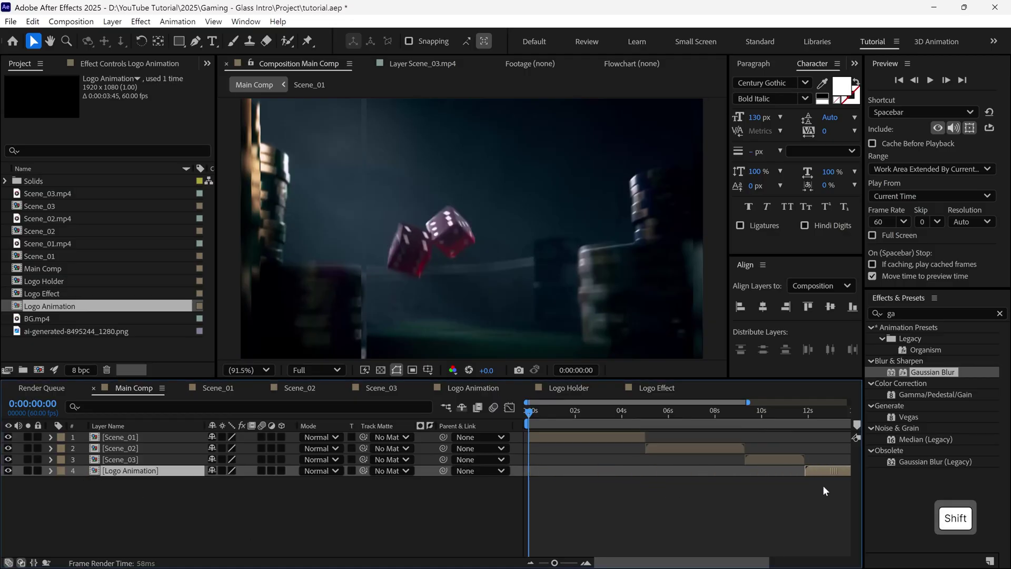
# - End Main Comp's work area at 0:00:15:36 and preview from the start
pyautogui.keyDown('shift'); pyautogui.click(803, 427); pyautogui.keyUp('shift')
pyautogui.keyDown('alt'); pyautogui.scroll(-3, 750, 527); pyautogui.keyUp('alt')
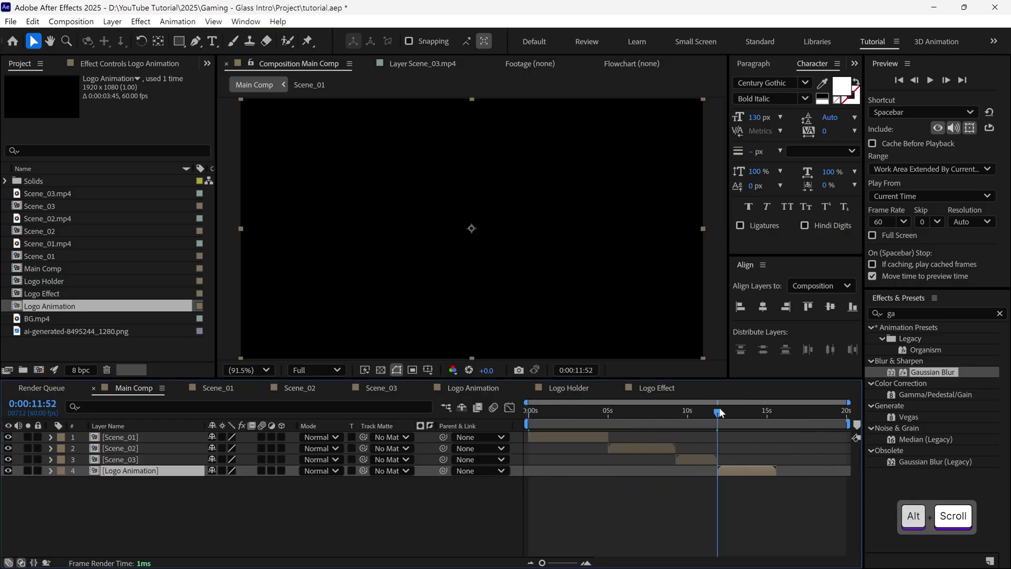
pyautogui.moveTo(725, 421); pyautogui.dragTo(779, 421)
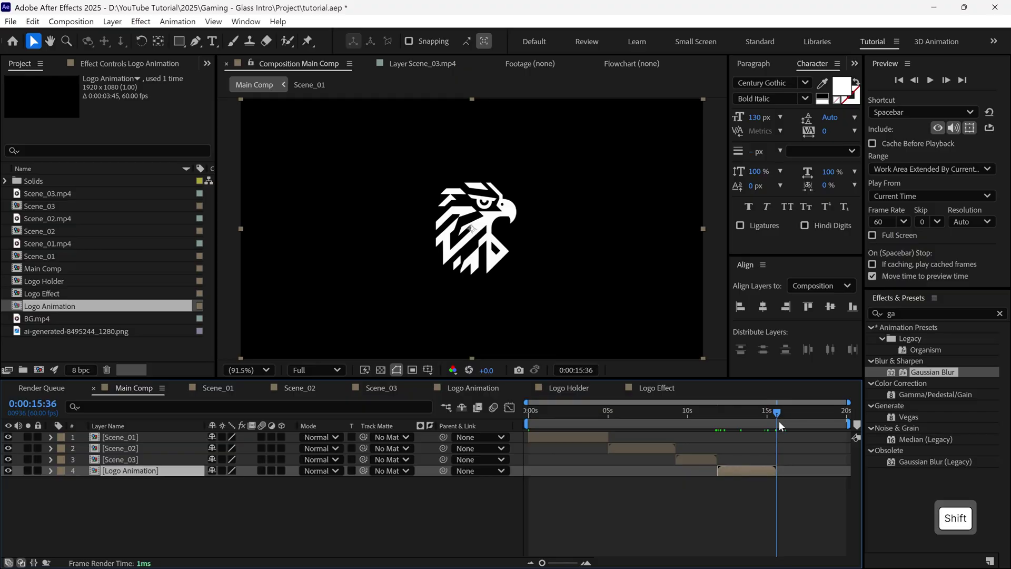
pyautogui.press('n')
pyautogui.press('space')
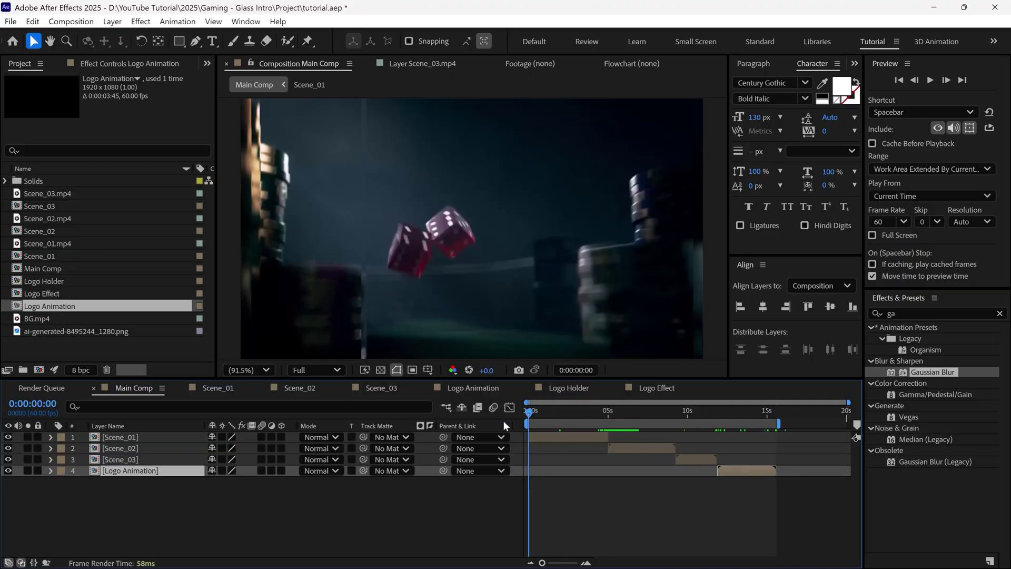